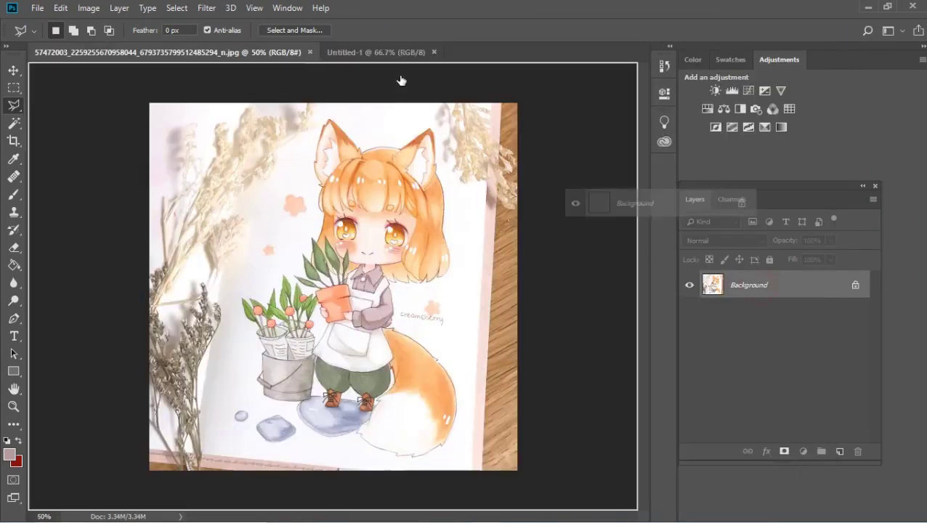
- Copy the fox girl picture's background layer into the blank Untitled-1 document
drag(569, 200, 478, 73)
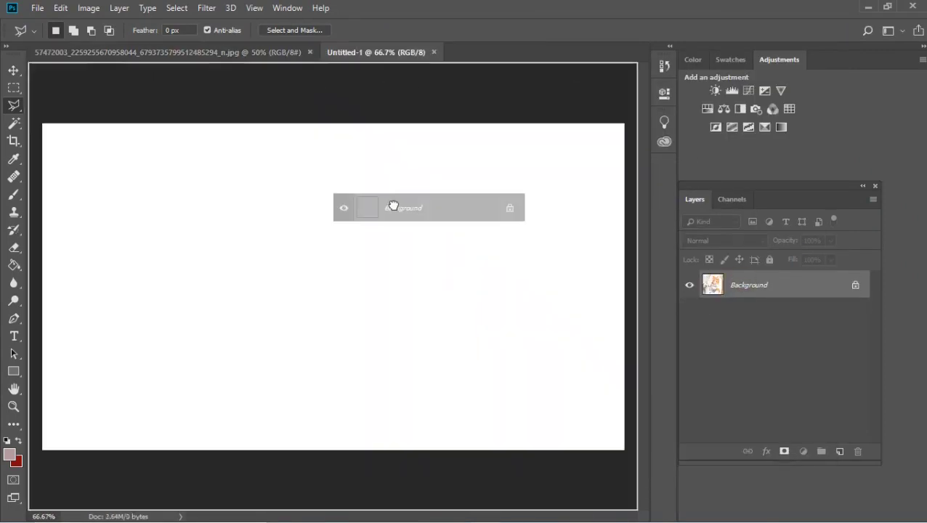
drag(393, 206, 393, 206)
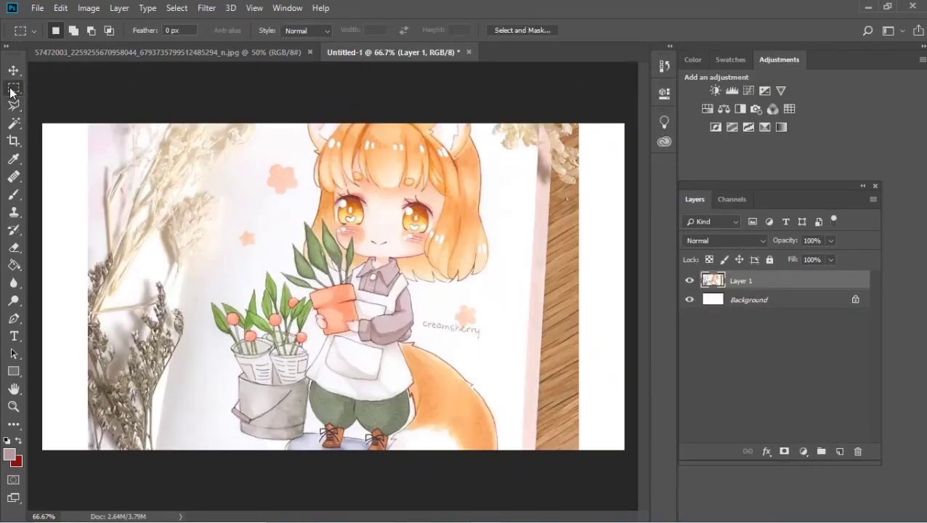
- Scale the fox girl picture on Layer 1 down proportionally until it fits the canvas height
key(ctrl+t)
key(Return)
key(t)
key(ctrl+t)
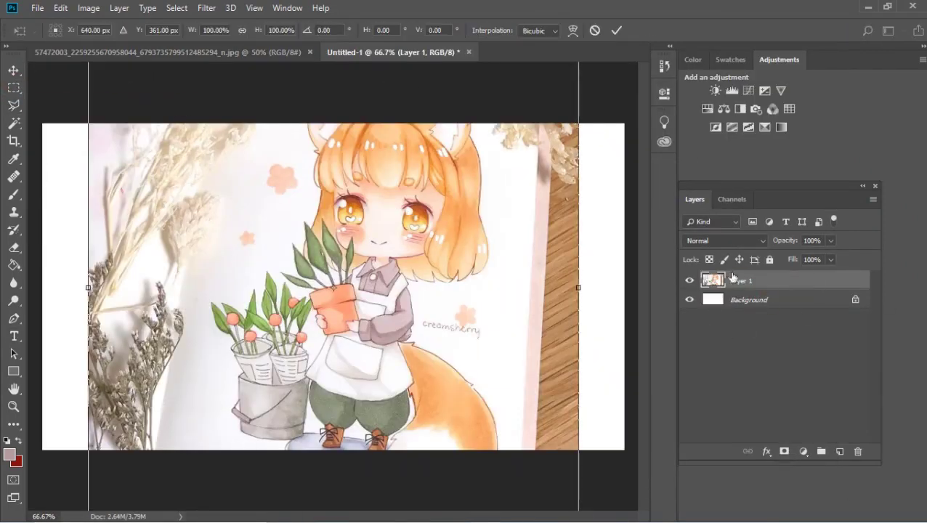
key(ctrl+0)
drag(549, 73, 460, 130)
drag(365, 211, 381, 226)
mouse_move(475, 144)
mouse_down()
mouse_move(477, 135)
mouse_move(473, 143)
mouse_up()
key(m)
click(408, 209)
key(v)
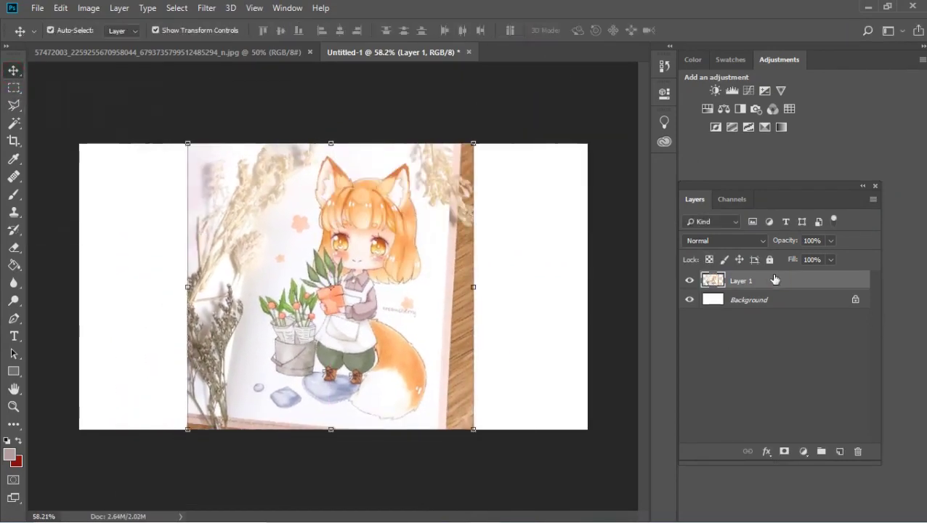
- Centre the picture horizontally on the canvas and close the source image document
key(ctrl+a)
click(340, 31)
click(310, 53)
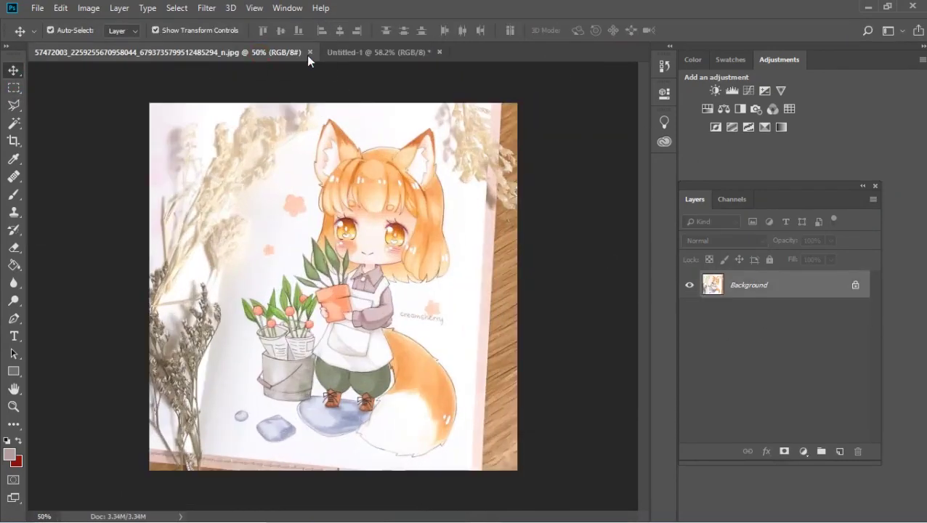
key(z)
key(ctrl+1)
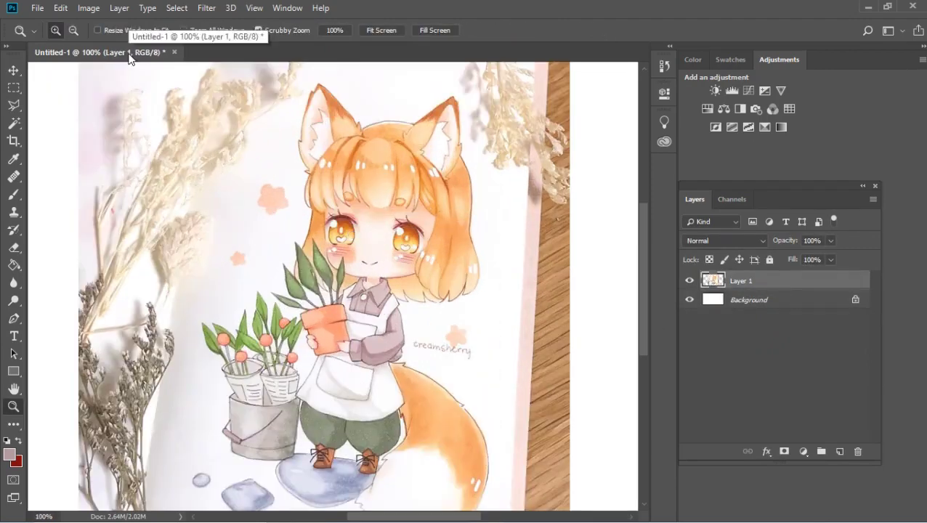
- Duplicate Layer 1 twice
right_click(762, 286)
click(620, 71)
key(Return)
click(288, 8)
click(206, 8)
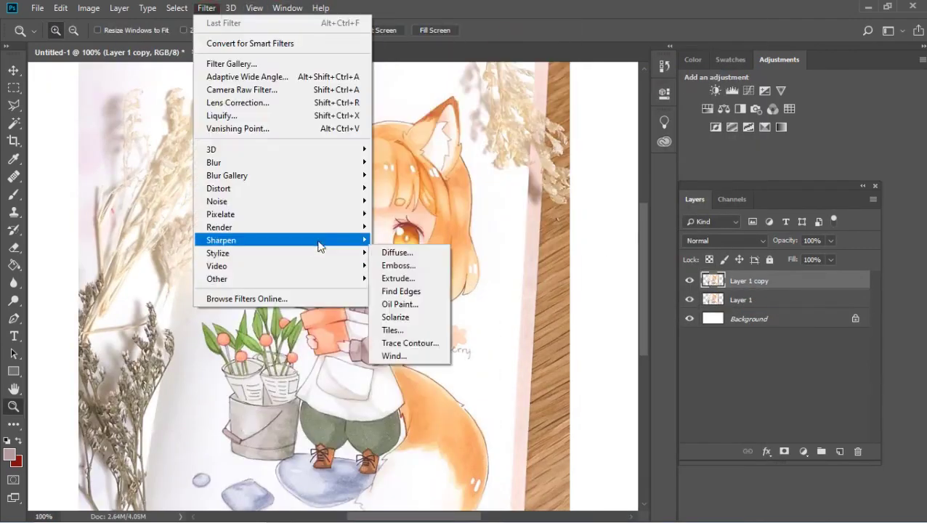
click(734, 298)
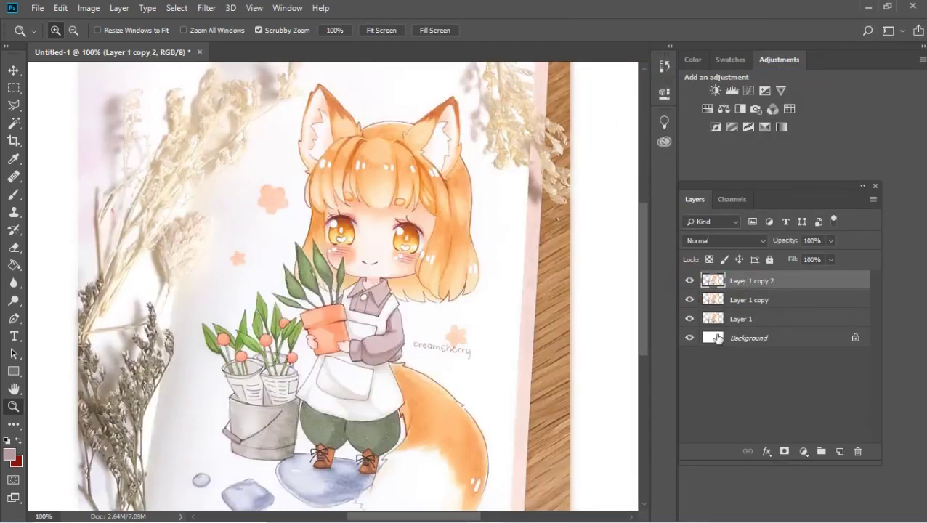
- Rename the middle picture layer, Layer 1 copy, as "blur"
double_click(741, 299)
text(blur)
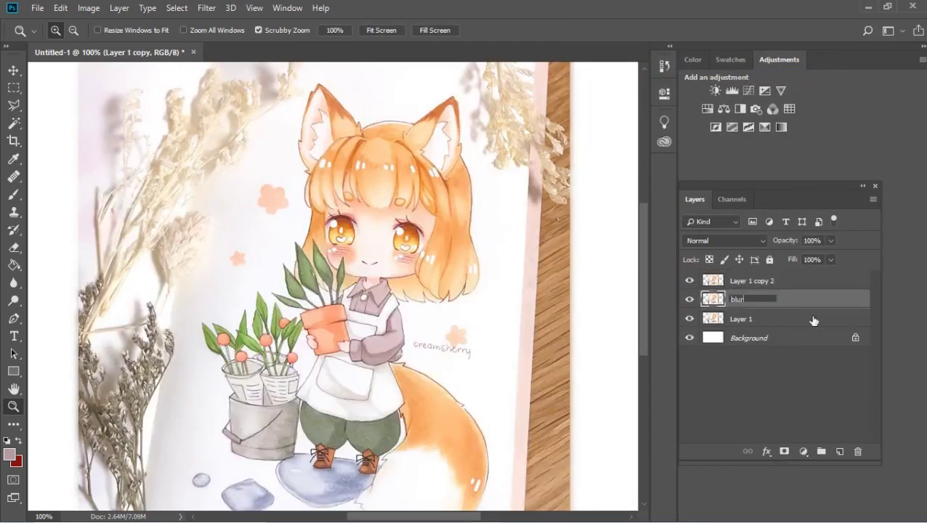
click(813, 321)
click(799, 281)
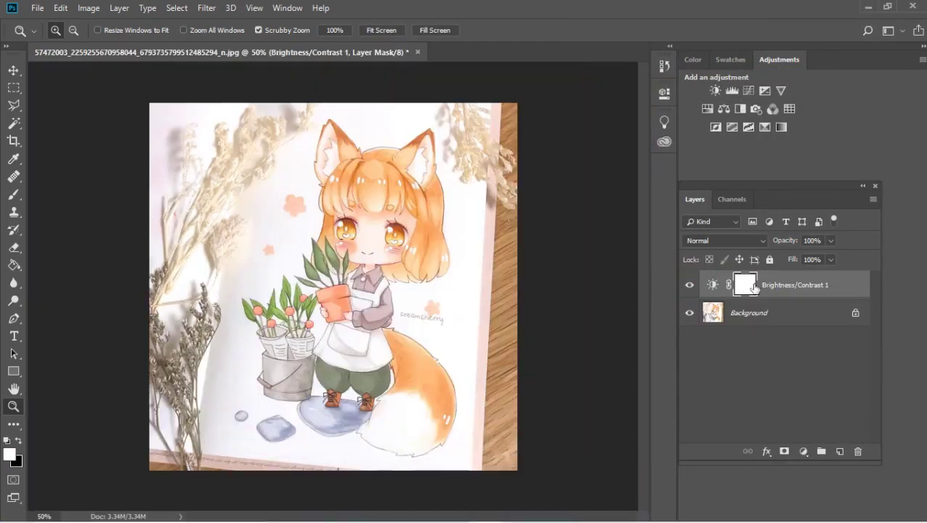
- Lower the brightness and slightly raise the contrast in the Brightness/Contrast adjustment above the background picture
double_click(744, 285)
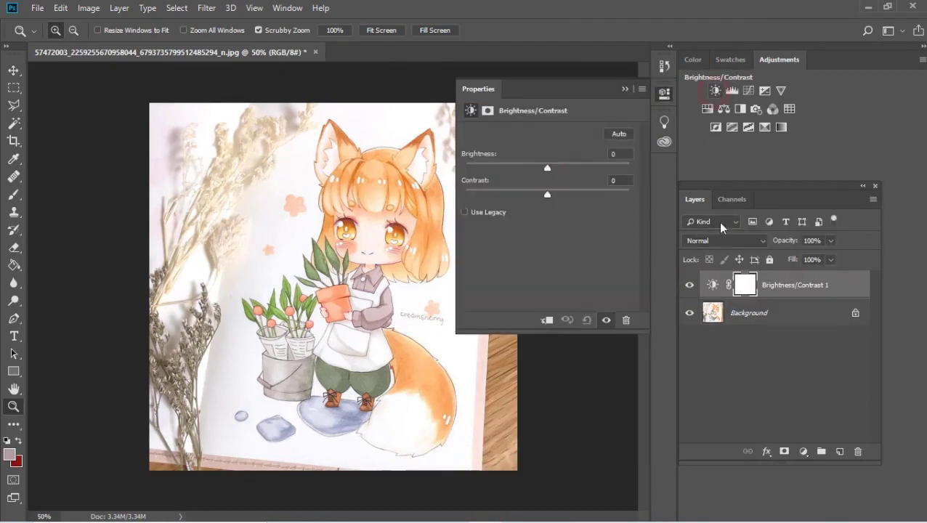
drag(547, 167, 521, 168)
click(731, 90)
key(ctrl+z)
drag(547, 194, 553, 195)
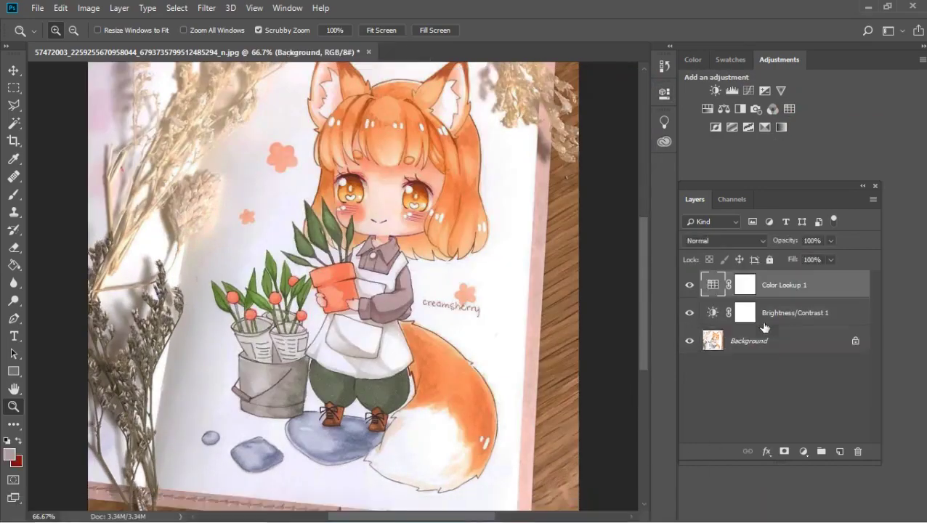
key(ctrl+z)
key(ctrl+shift+z)
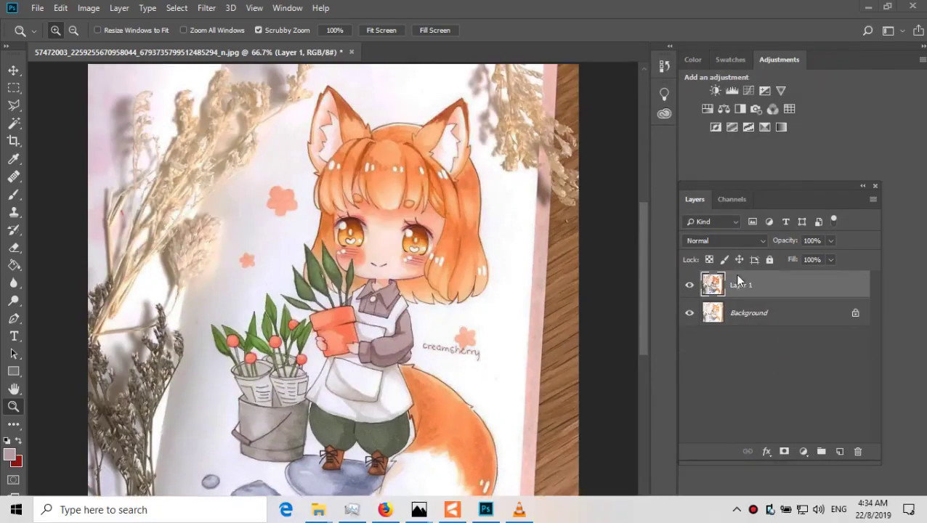
- Blur Layer 1 and change its blending mode so it mixes with the background picture
click(206, 7)
mouse_move(324, 164)
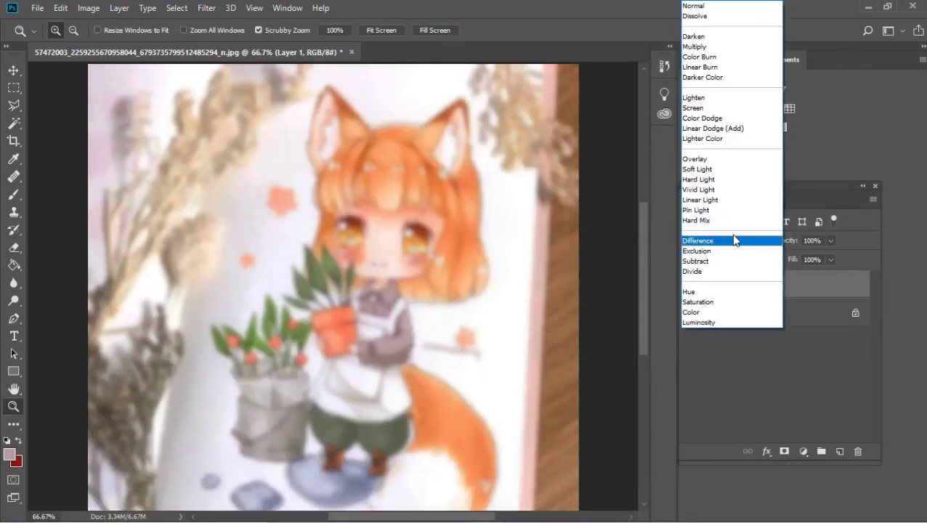
click(703, 240)
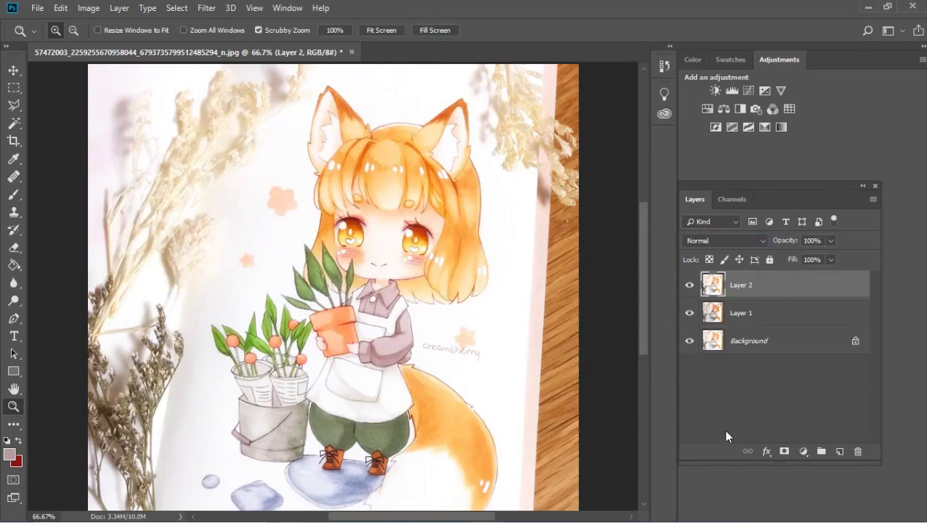
- Desaturate Layer 2 and apply the High Pass filter to it
key(ctrl+shift+u)
click(206, 7)
mouse_move(201, 337)
click(392, 353)
click(534, 109)
- Set Layer 2's blending mode to Overlay and apply the High Pass filter to its desaturated picture again
click(723, 241)
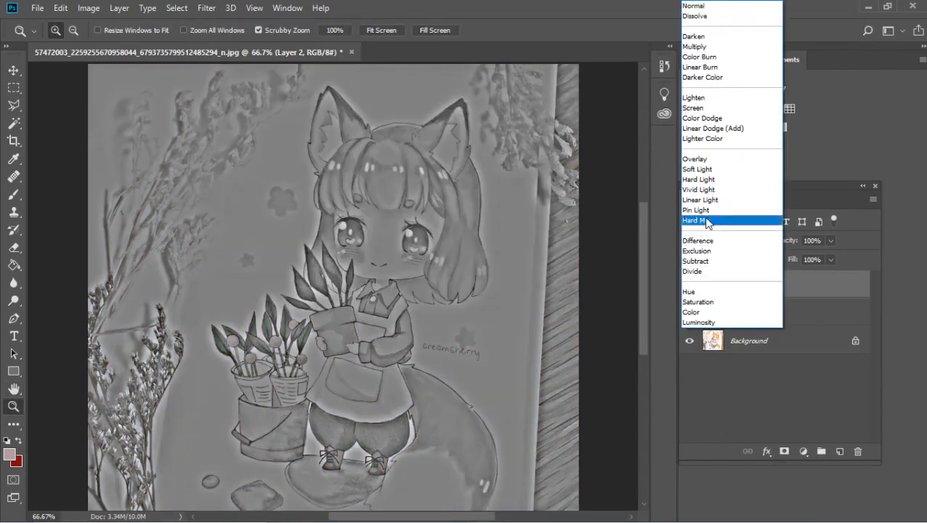
click(772, 302)
click(723, 241)
click(695, 159)
click(206, 7)
mouse_move(291, 279)
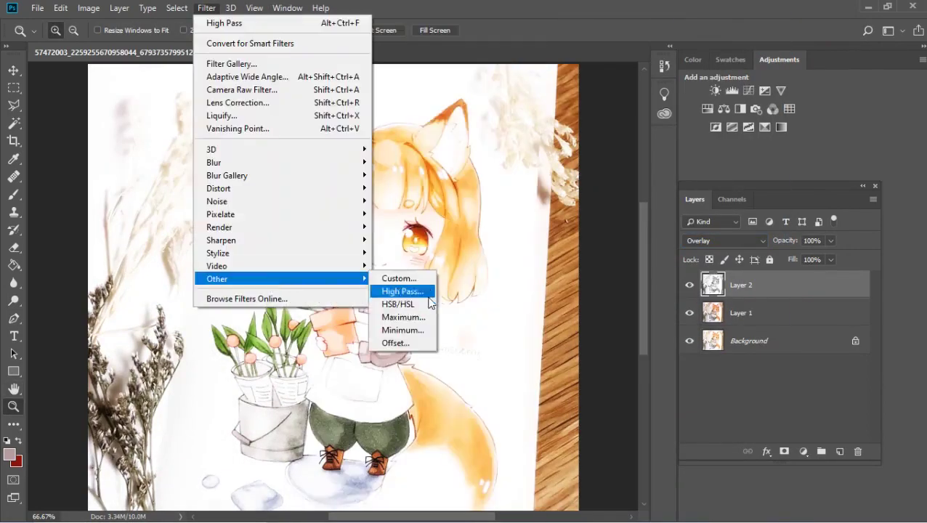
click(403, 291)
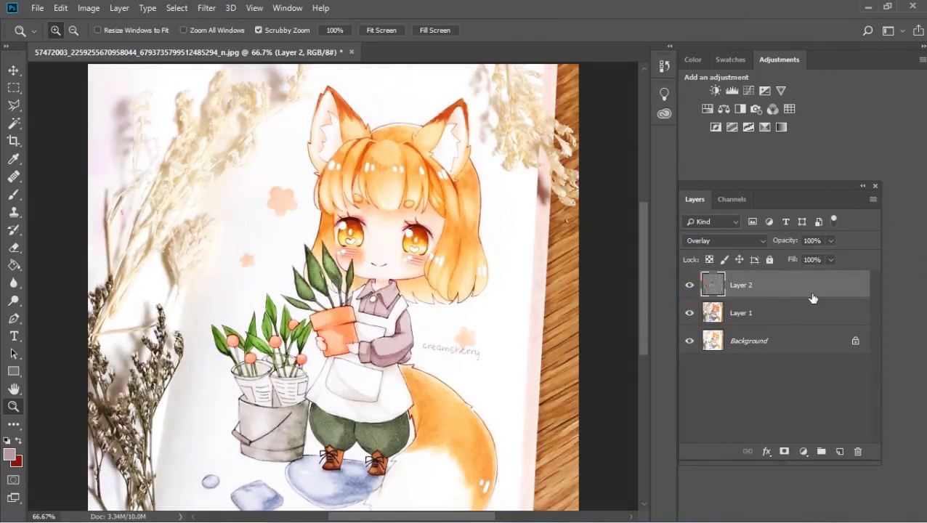
- Duplicate Layer 1 and Layer 2 together and set the top copy's opacity to 15%
shift+click(787, 311)
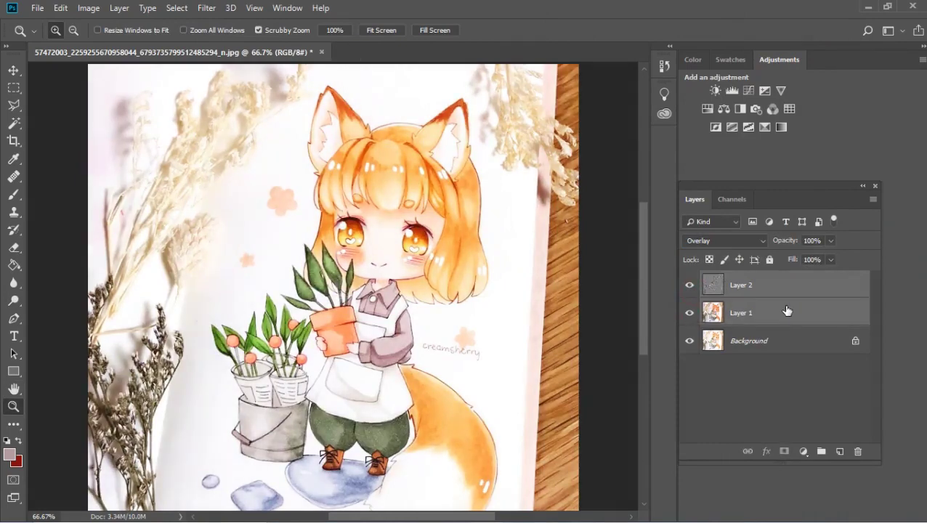
drag(831, 241, 777, 260)
click(790, 342)
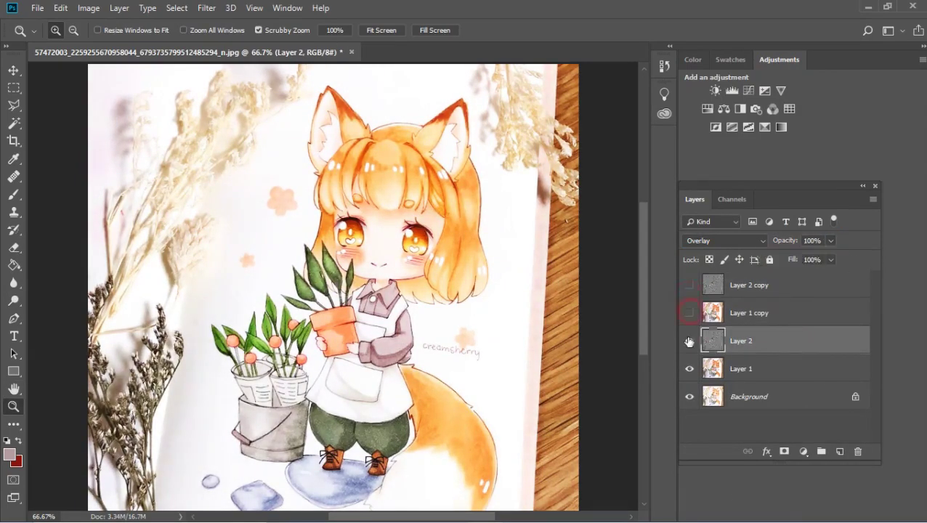
click(688, 312)
click(689, 285)
- Select the layers above the background and flatten the retouched picture into a single layer
shift+click(756, 345)
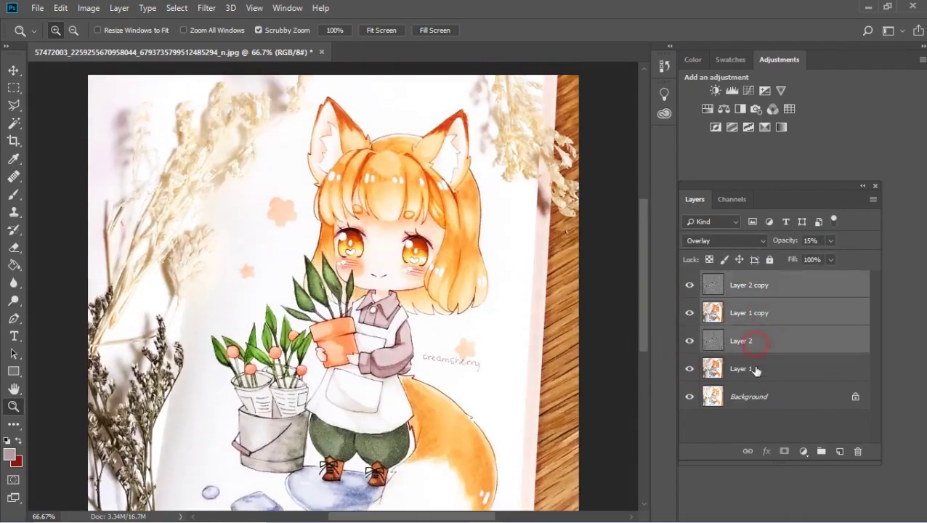
right_click(756, 370)
click(640, 404)
- Create a new blank document and paste the whole flattened picture into it
key(ctrl+n)
key(Return)
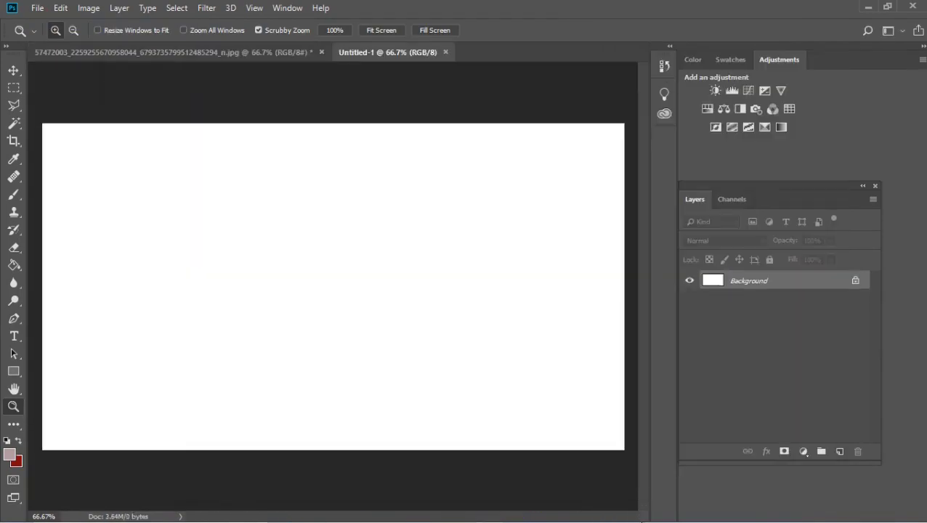
key(ctrl+Tab)
key(ctrl+a)
key(ctrl+c)
key(ctrl+Tab)
key(ctrl+v)
- Scale the pasted picture down to the canvas height and centre it on the canvas
key(ctrl+t)
drag(508, 87, 445, 149)
drag(373, 186, 544, 145)
key(Return)
key(v)
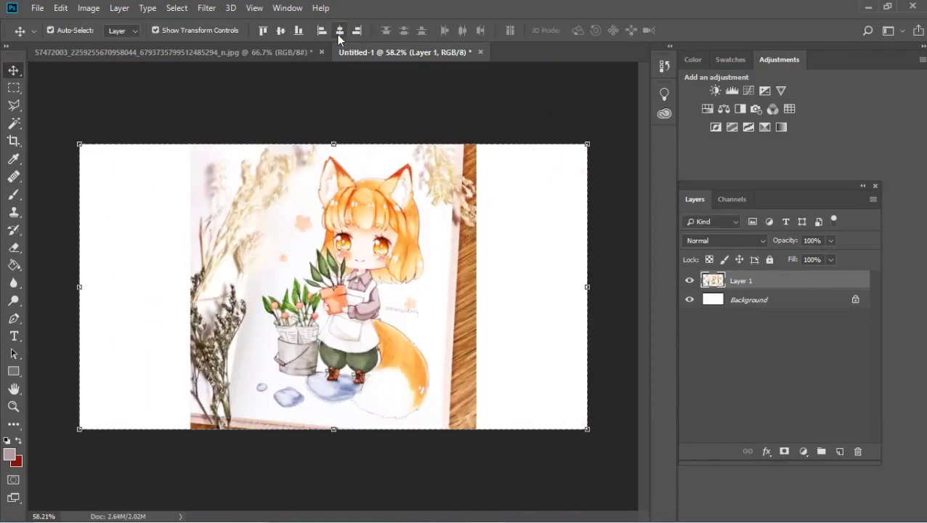
- Select the white background layer and close the source image document
click(748, 299)
key(ctrl+shift+e)
click(322, 52)
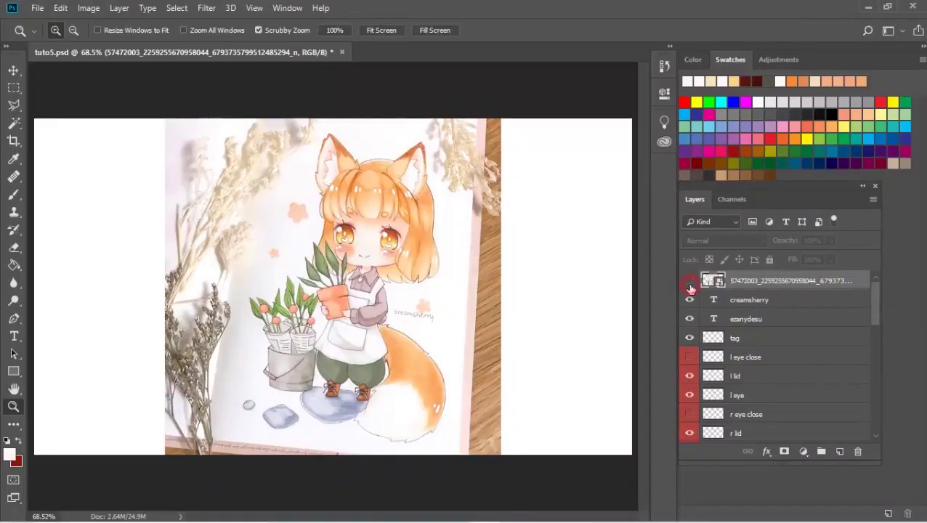
- Toggle the original photo layer's visibility in tuto5.psd to compare the original with the edited artwork
click(690, 289)
click(690, 288)
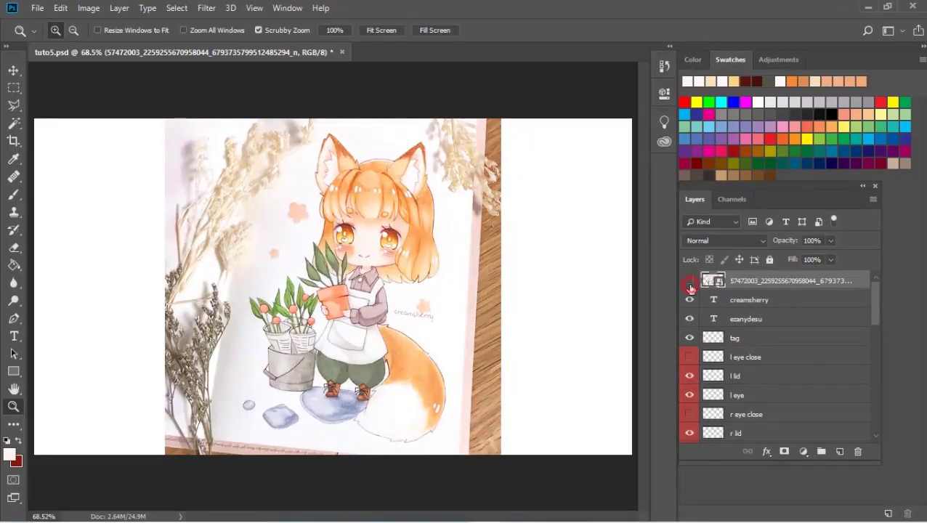
click(691, 288)
click(690, 289)
click(691, 289)
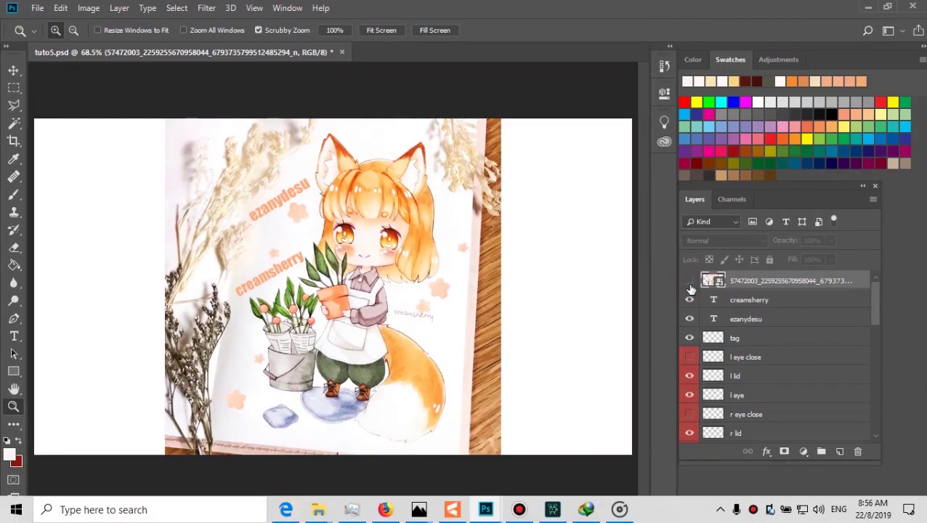
click(690, 289)
click(691, 288)
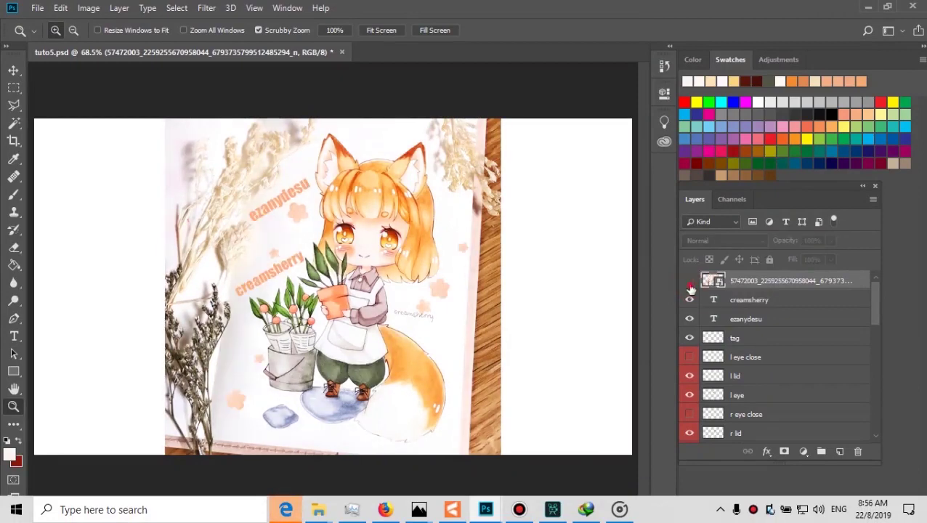
click(690, 289)
click(690, 289)
click(691, 288)
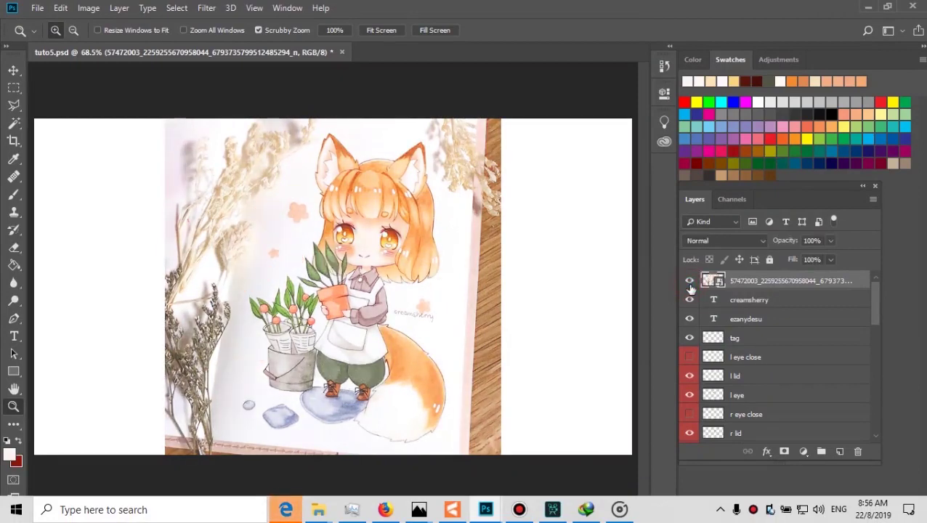
click(691, 287)
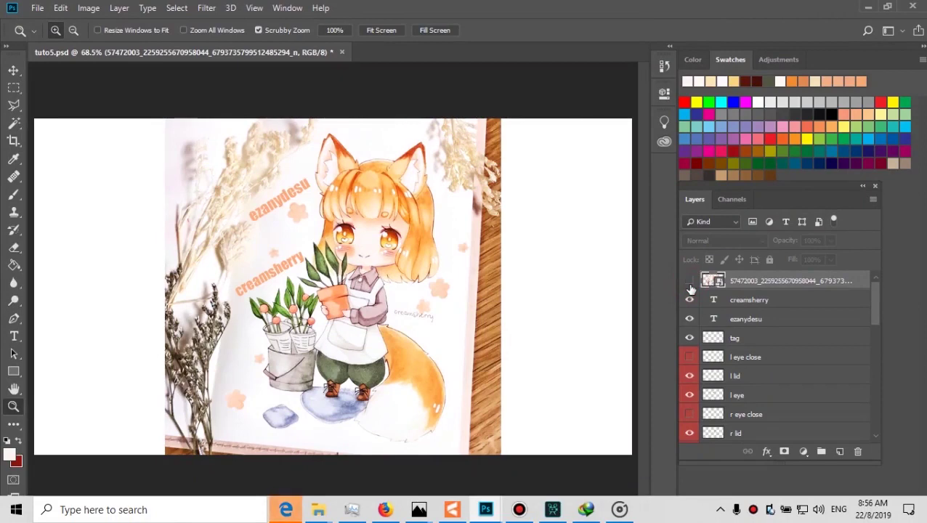
click(690, 288)
click(690, 288)
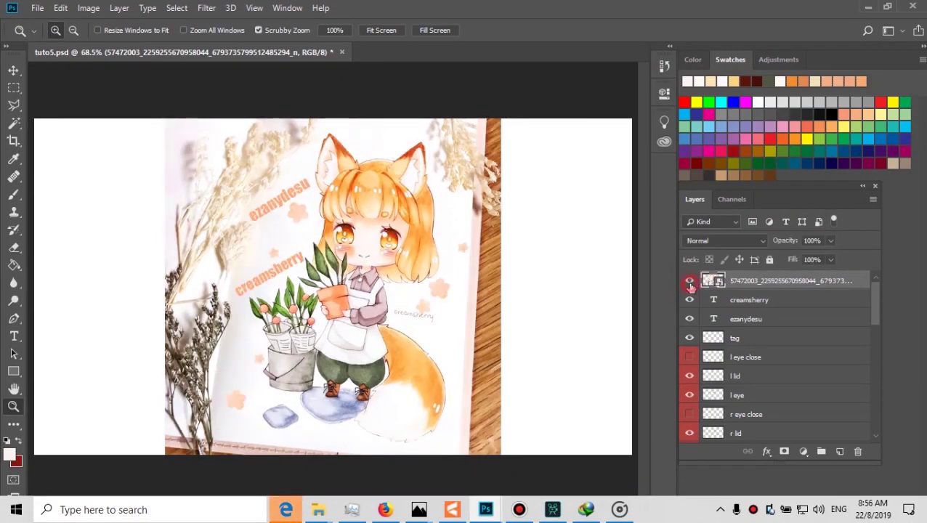
click(690, 288)
click(690, 288)
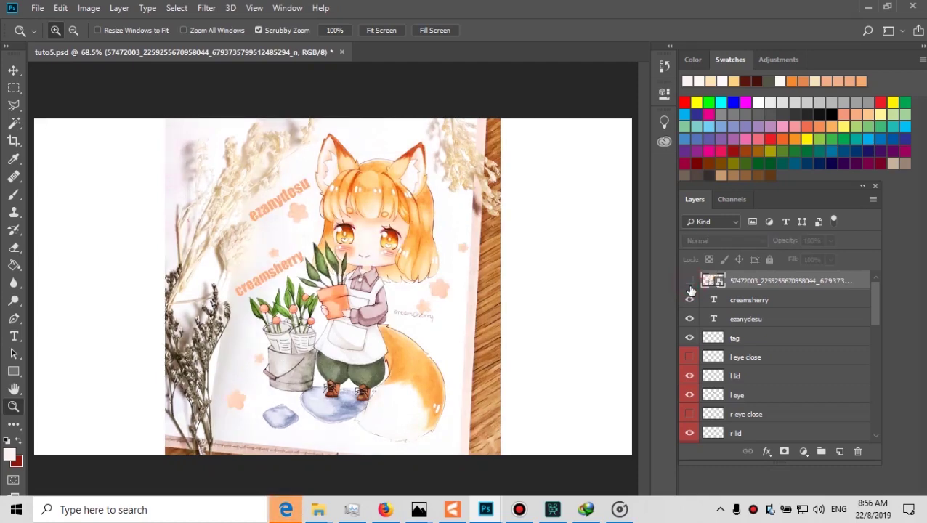
click(690, 288)
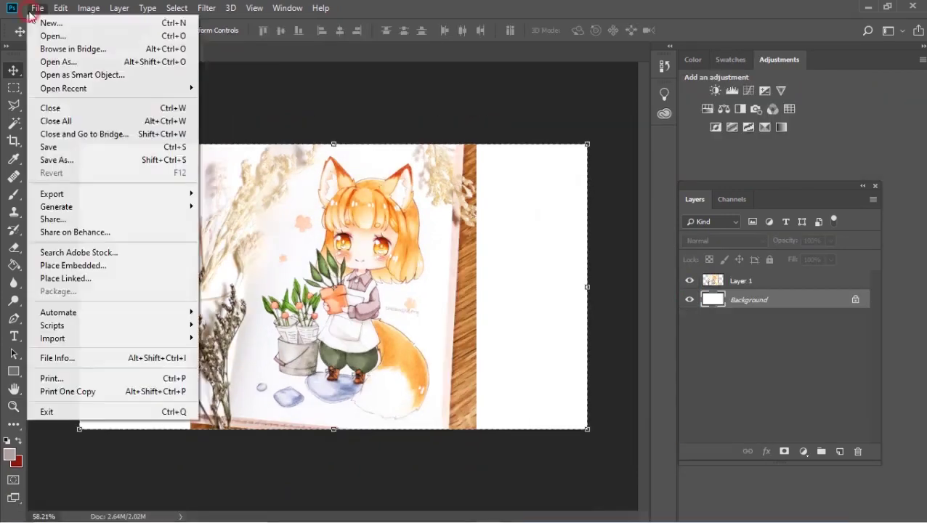
- Save the document as a Photoshop file named tuto5 in folder 5 inside the shi folder
click(46, 154)
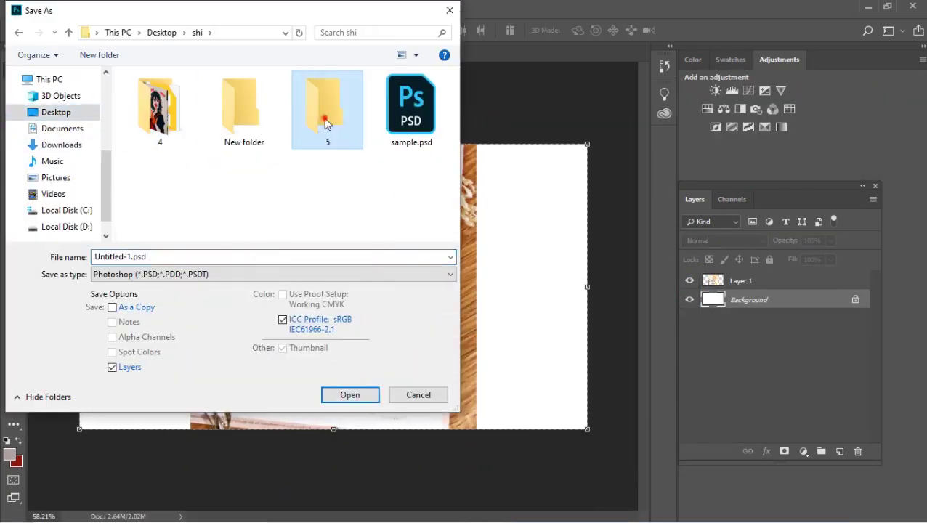
double_click(326, 123)
text(tuto5)
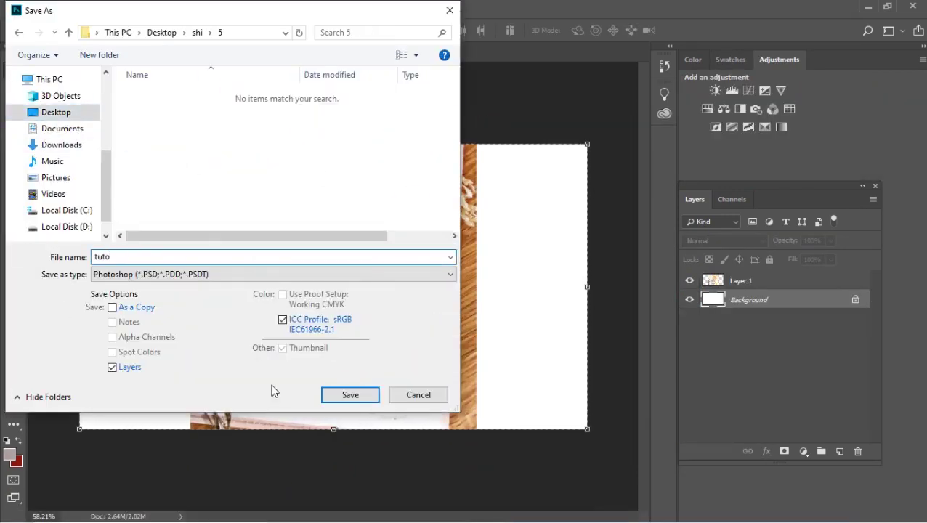
key(Return)
- Open a second window for tuto5.psd and tile the two document windows vertically side by side
click(286, 7)
mouse_move(385, 20)
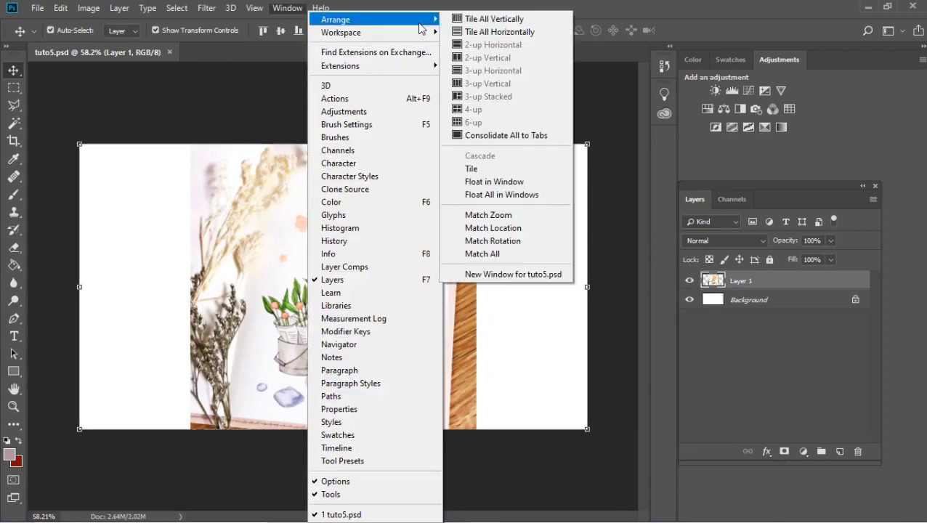
click(513, 274)
click(222, 120)
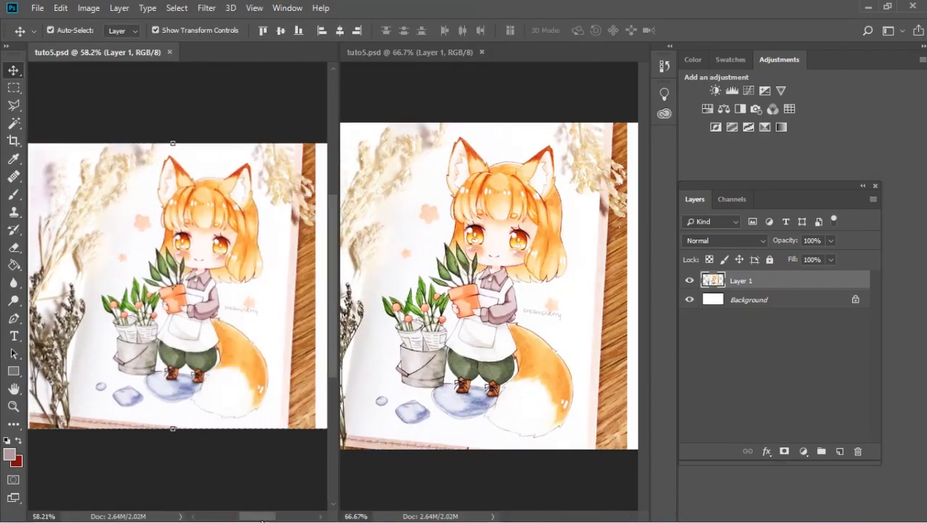
- Try selecting the fox girl on Layer 1 with Focus Area, output as a selection
key(z)
click(556, 216)
click(556, 216)
click(176, 8)
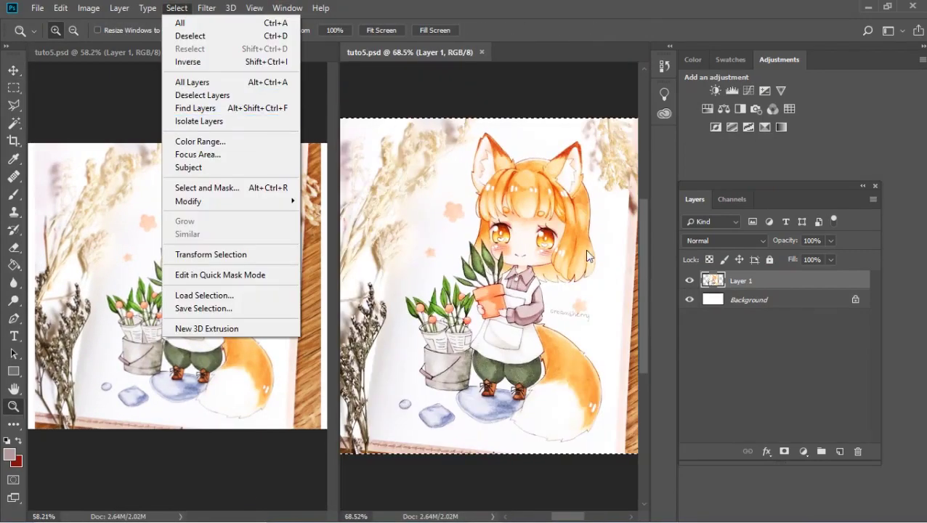
click(178, 20)
key(ctrl+1)
click(177, 8)
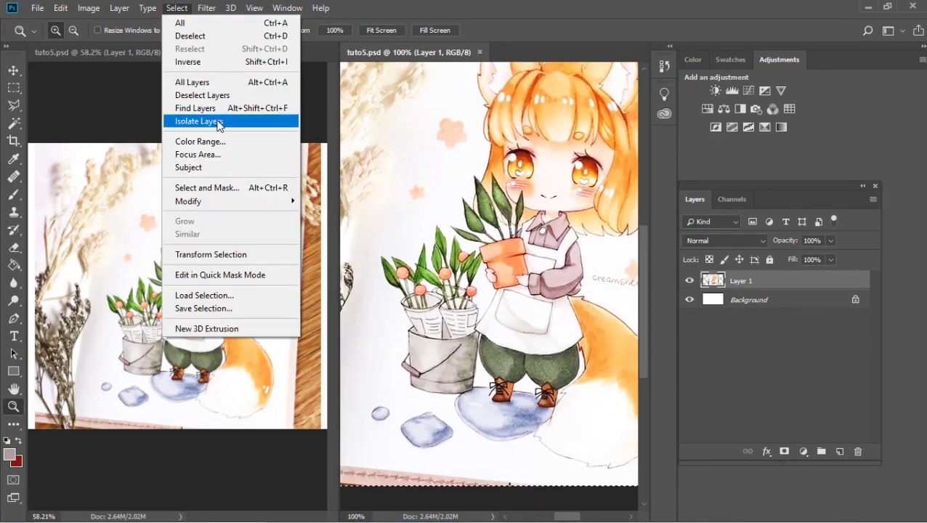
click(207, 151)
key(Return)
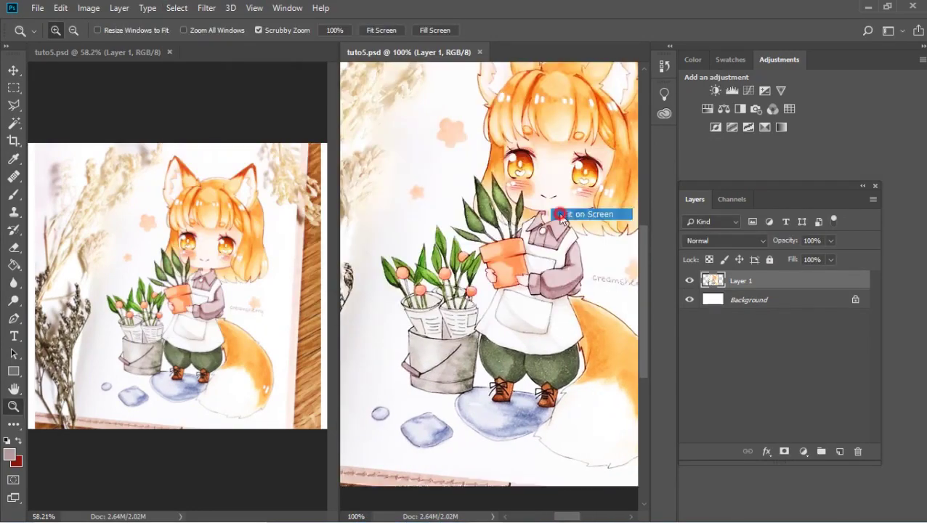
click(561, 216)
click(177, 8)
click(542, 290)
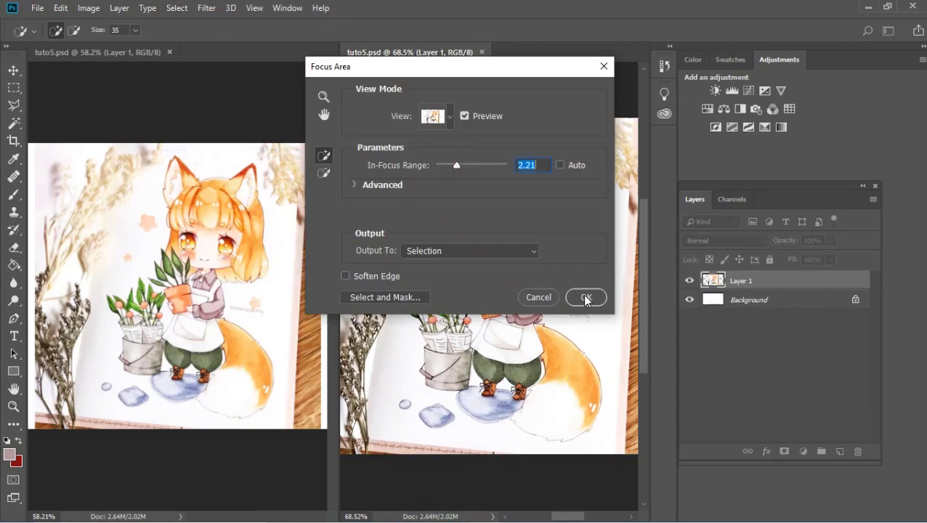
click(585, 294)
click(595, 293)
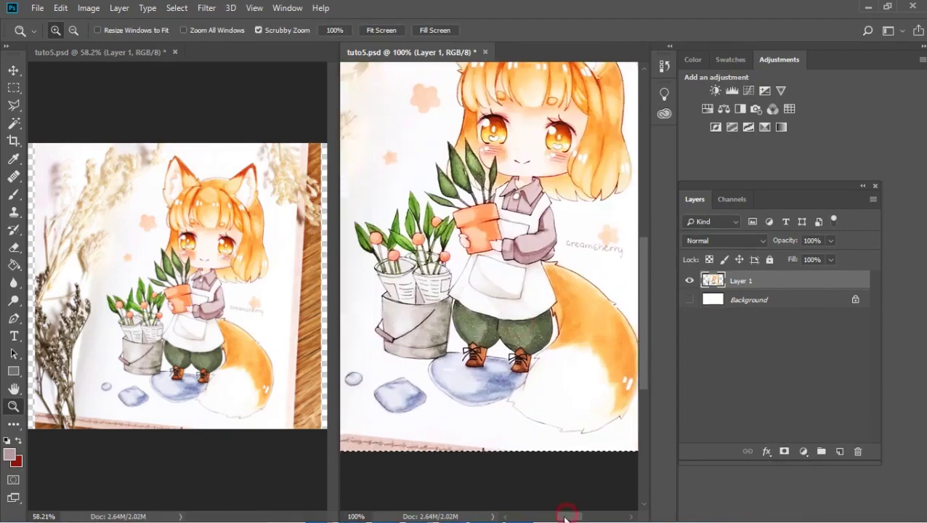
- Draw a loose freehand lasso selection with 0 px feather around the fox girl, bucket and stones on Layer 1
click(13, 106)
click(73, 104)
drag(393, 332, 619, 447)
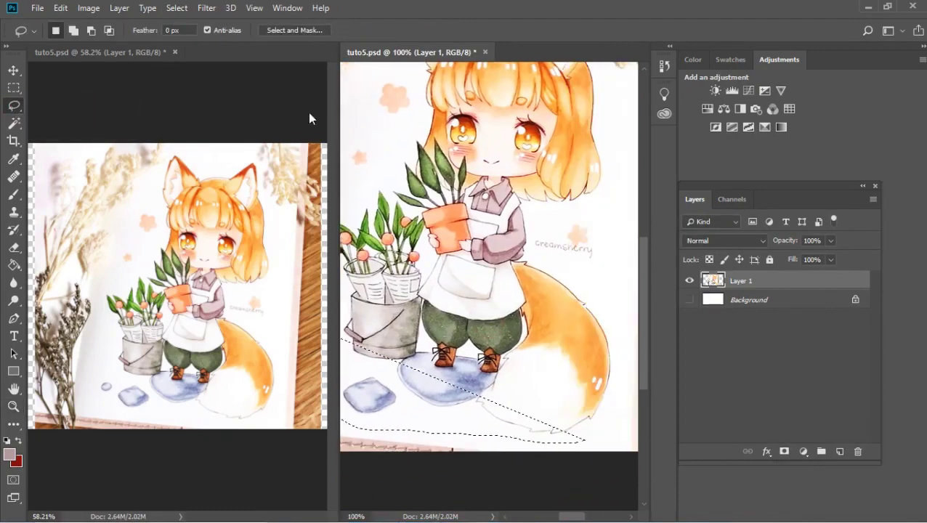
key(ctrl+0)
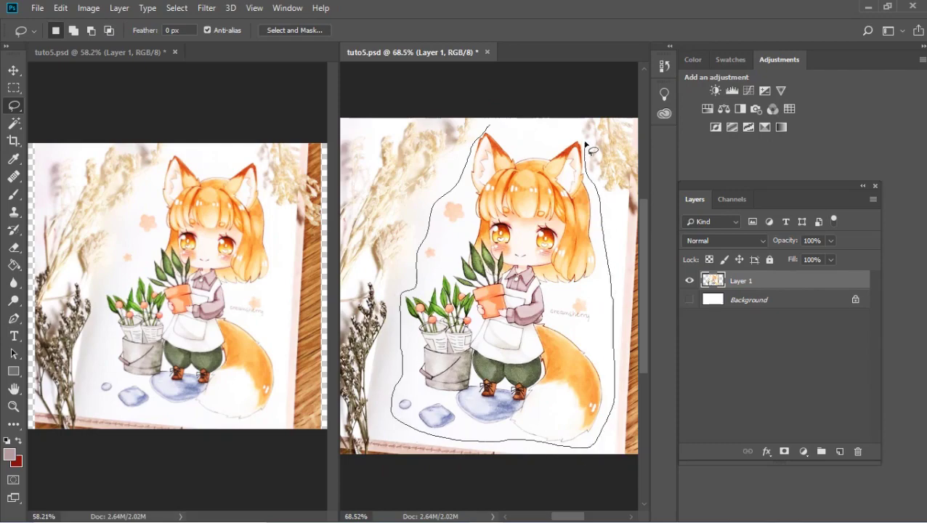
- Duplicate Layer 1, delete everything outside the fox girl outline on the copy, and check the cutout with Layer 1 hidden
key(ctrl+j)
right_click(488, 195)
click(517, 212)
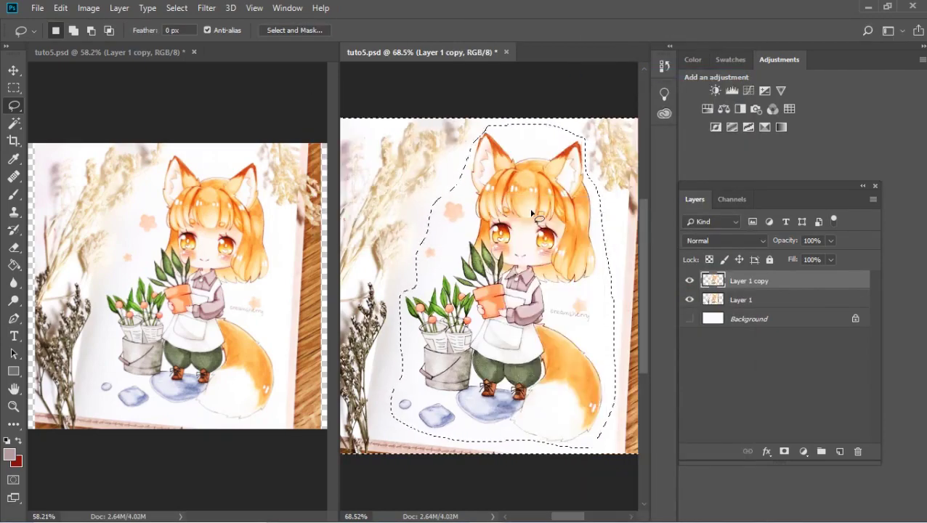
key(Delete)
click(689, 300)
click(689, 299)
click(726, 300)
click(688, 300)
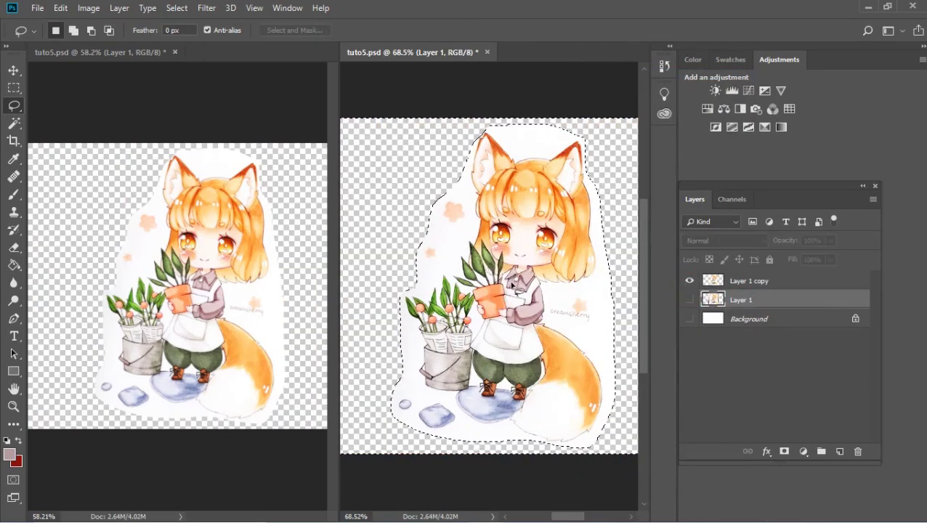
- Show Layer 1 with Layer 1 copy hidden, and rename Layer 1 as bg
key(alt+bracketright)
click(688, 299)
click(689, 281)
double_click(741, 299)
text(bg)
key(Return)
- Remove the fox girl, bucket and stones from the bg layer with the Healing Brush and a soft white brush
right_click(13, 176)
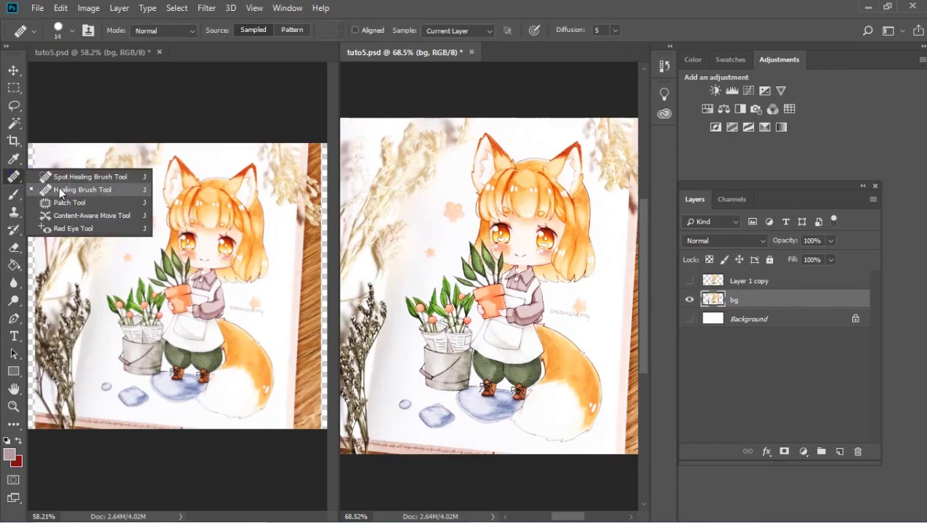
click(93, 191)
key(b)
right_click(531, 294)
mouse_move(554, 337)
mouse_down()
mouse_move(537, 308)
mouse_move(582, 359)
mouse_move(459, 415)
mouse_move(406, 405)
mouse_move(511, 373)
mouse_move(427, 377)
mouse_move(428, 336)
mouse_move(457, 279)
mouse_move(495, 231)
mouse_move(586, 245)
mouse_move(461, 206)
mouse_move(460, 319)
mouse_move(428, 306)
mouse_up()
key(j)
click(418, 306)
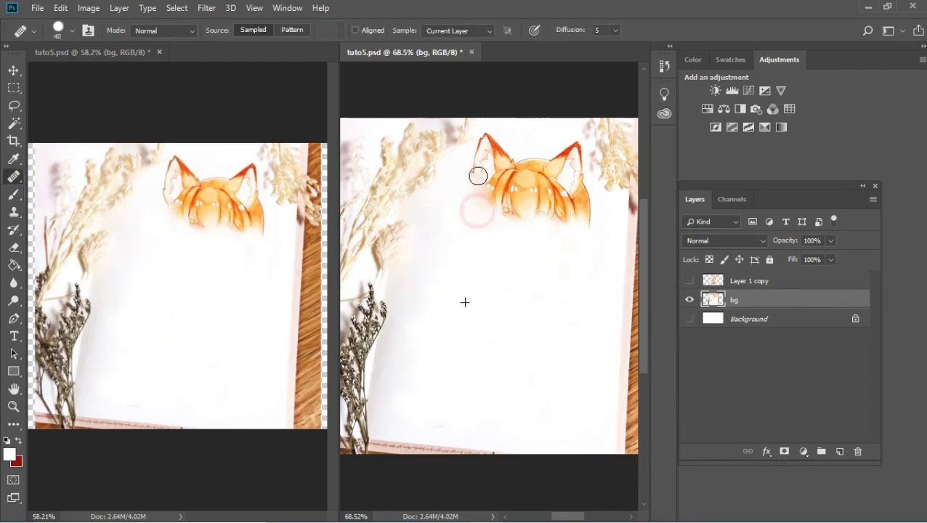
key(b)
mouse_move(517, 230)
mouse_down()
mouse_move(558, 150)
mouse_move(585, 228)
mouse_up()
drag(506, 195, 535, 199)
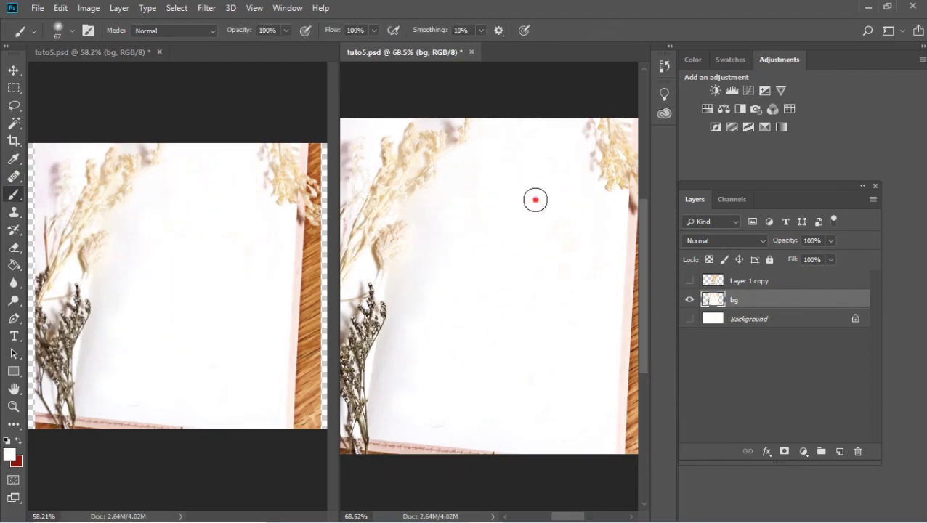
- Hide the bg layer, show Layer 1 copy and select its subject
click(687, 299)
click(689, 280)
click(177, 7)
click(193, 163)
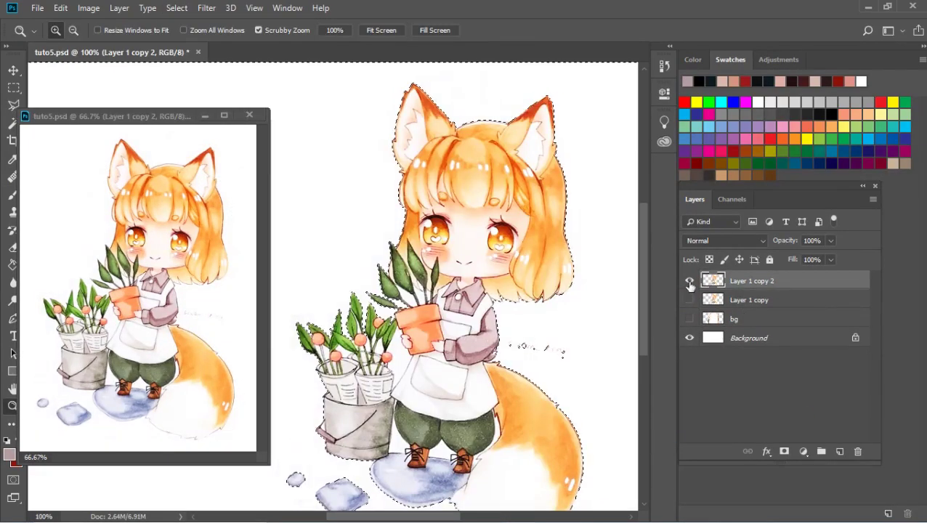
- Paint the fox girl area white on Layer 1 copy, keeping the small flowers and signature, and clear the selection
click(791, 296)
mouse_move(407, 407)
mouse_down()
mouse_move(476, 403)
mouse_move(341, 407)
mouse_move(399, 207)
mouse_move(502, 207)
mouse_move(573, 445)
mouse_up()
scroll(405, 275, up, 2)
key(ctrl+d)
- Lasso the white area surrounding the small flowers and signature on Layer 1 copy and delete it
key(l)
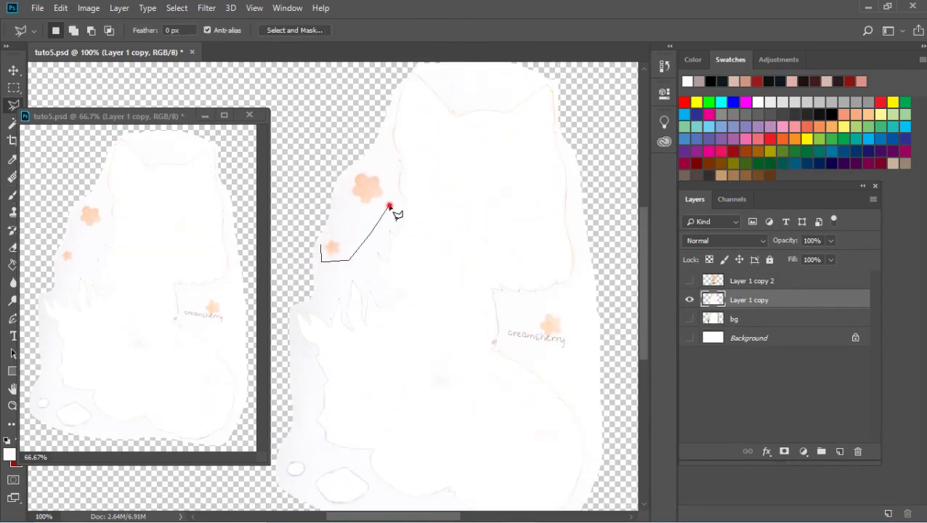
click(507, 83)
click(585, 107)
click(621, 218)
click(595, 383)
scroll(436, 290, down, 2)
click(486, 288)
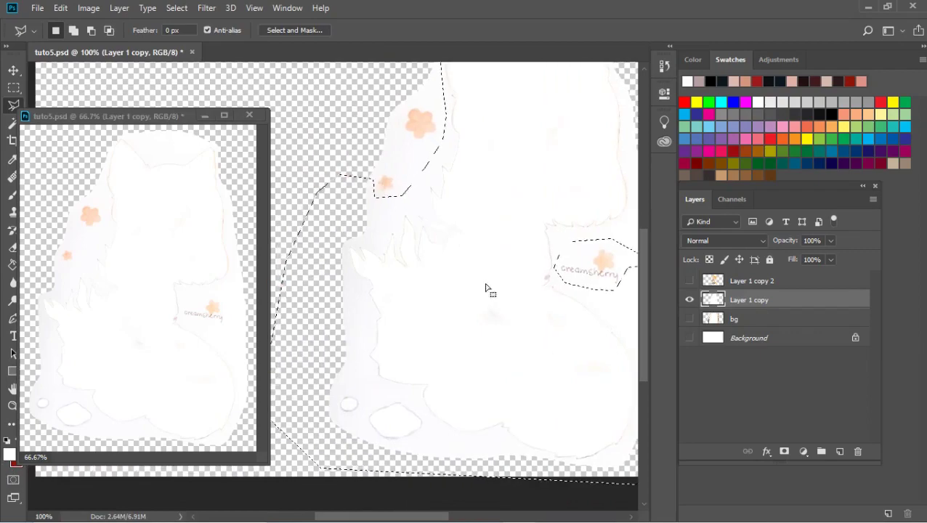
click(689, 319)
click(689, 318)
key(Delete)
- Lasso closely around the large and small orange flowers on Layer 1 copy and delete the white surrounding them
ctrl+click(407, 131)
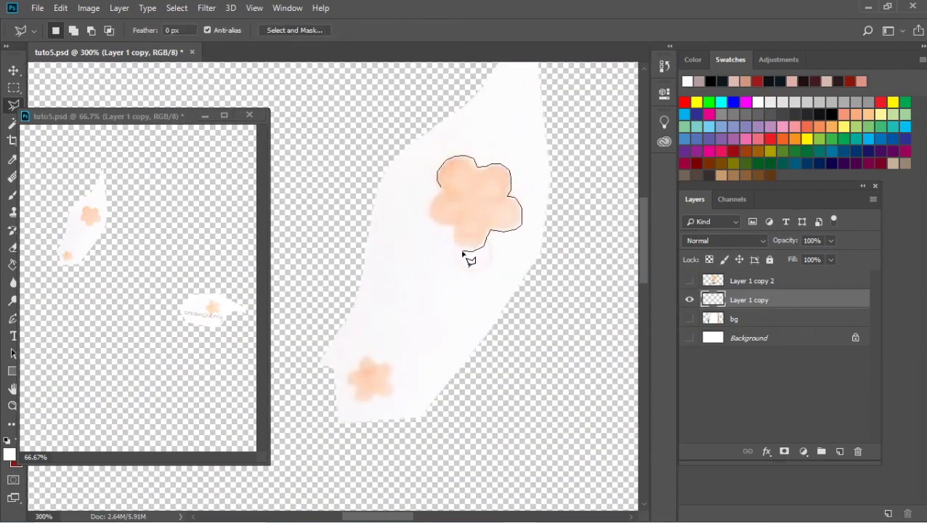
click(456, 436)
click(633, 396)
click(592, 69)
click(436, 69)
click(367, 173)
click(427, 240)
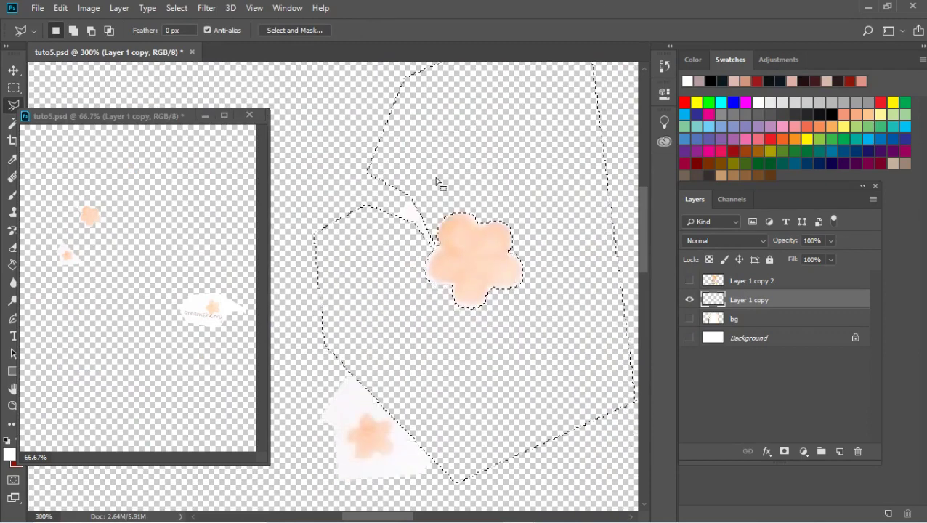
drag(13, 105, 57, 119)
scroll(356, 289, down, 3)
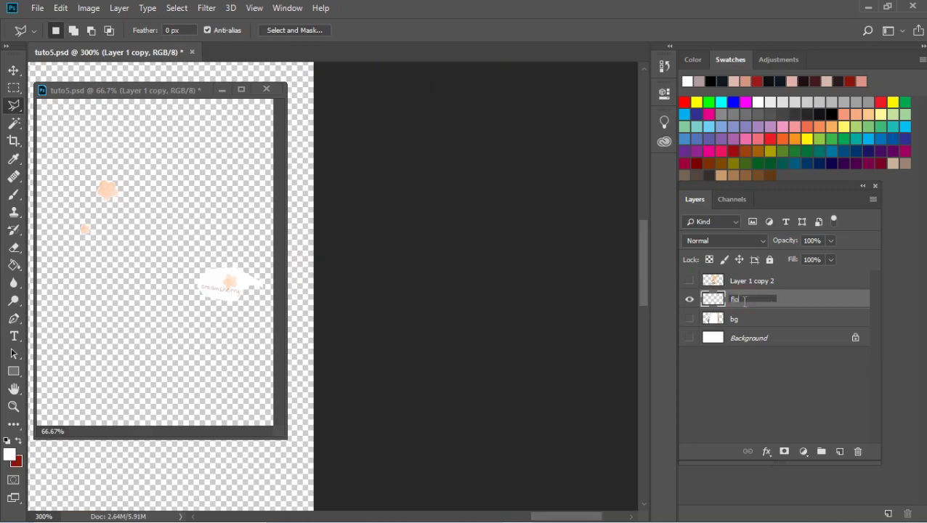
- Rename Layer 1 copy as flower and bg as bg frame, and show Layer 1 copy 2
double_click(735, 318)
key(Escape)
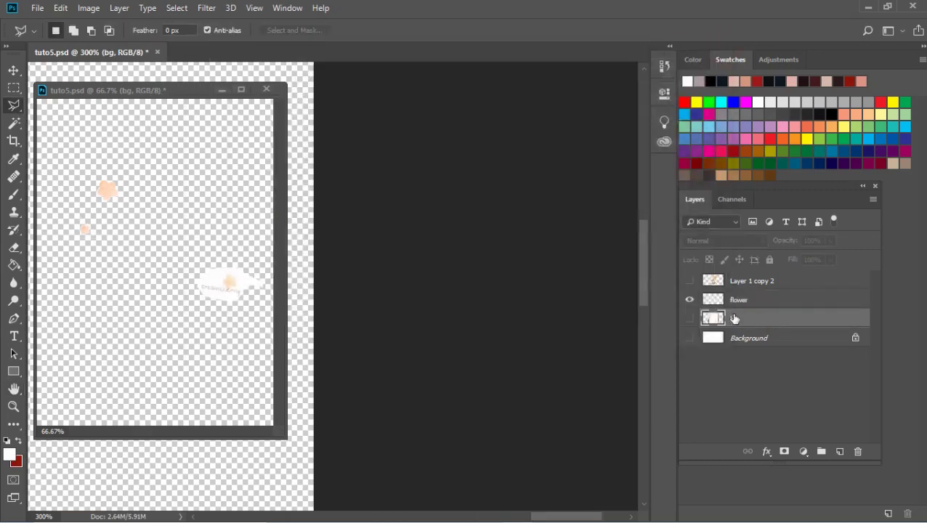
click(690, 281)
key(z)
key(ctrl+1)
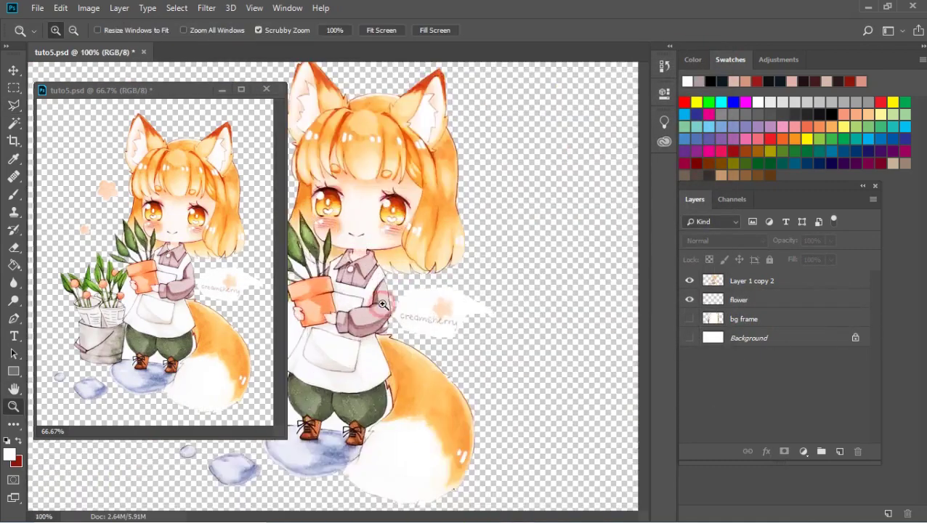
- Place the f22420b87f7267c266e34e940dd21dee and 392f296d3ccd10d6342d4f027d880ae6 JPG images from Downloads into tuto5.psd as layers
click(37, 8)
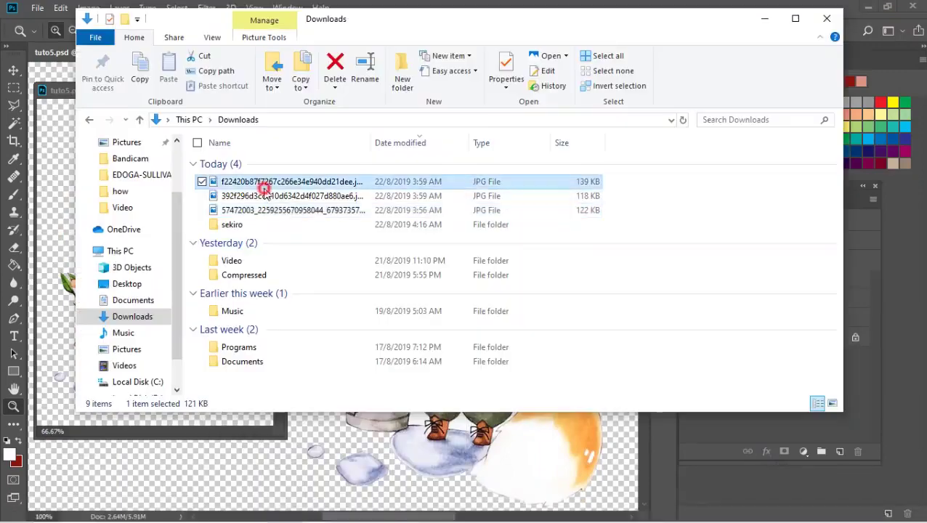
drag(276, 193, 476, 142)
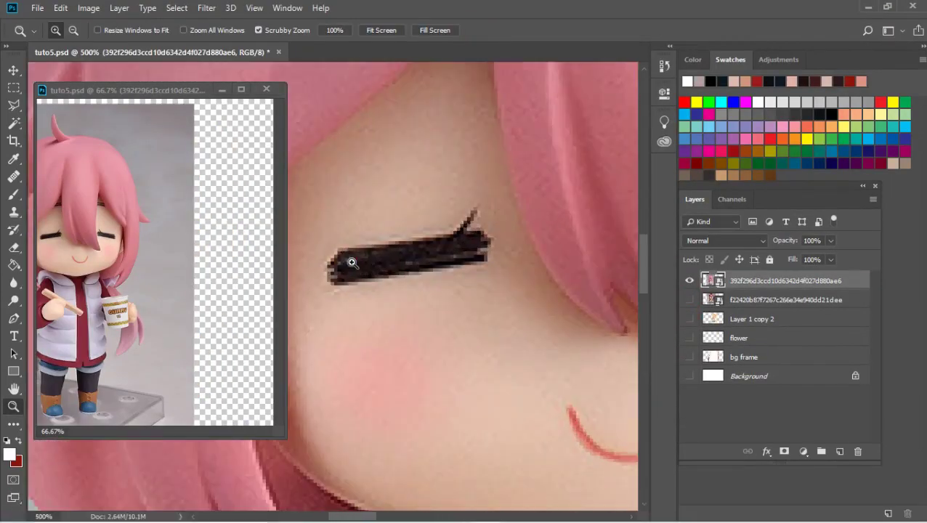
- Lasso each closed eye of the pink-haired figure and copy each one to its own layer
click(352, 263)
key(l)
click(330, 247)
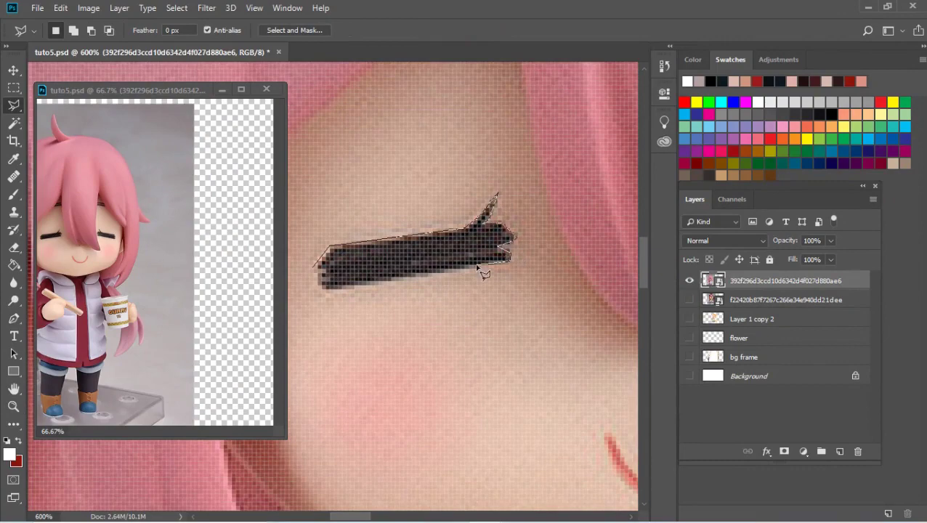
key(ctrl+j)
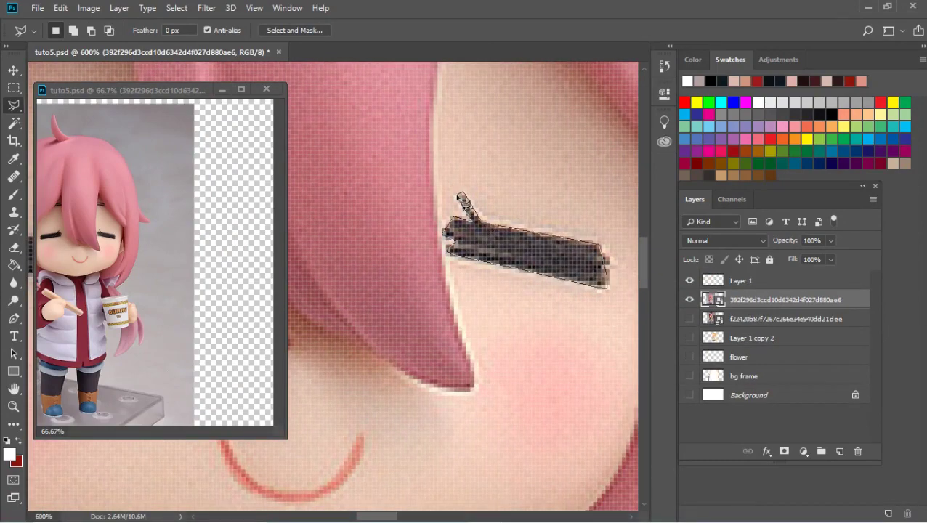
key(ctrl+j)
- Delete the closed-eye photo layer and give the two copied eye layers a red colour label
click(703, 318)
key(Delete)
ctrl+click(769, 281)
right_click(769, 280)
key(Escape)
drag(385, 517, 374, 518)
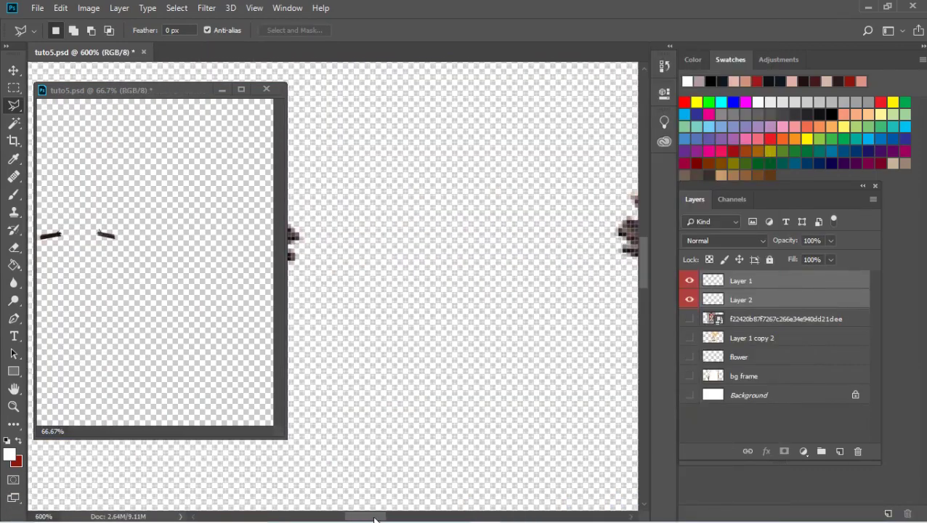
- Rename the two copied eye layers as l eye close and r eye close
double_click(741, 281)
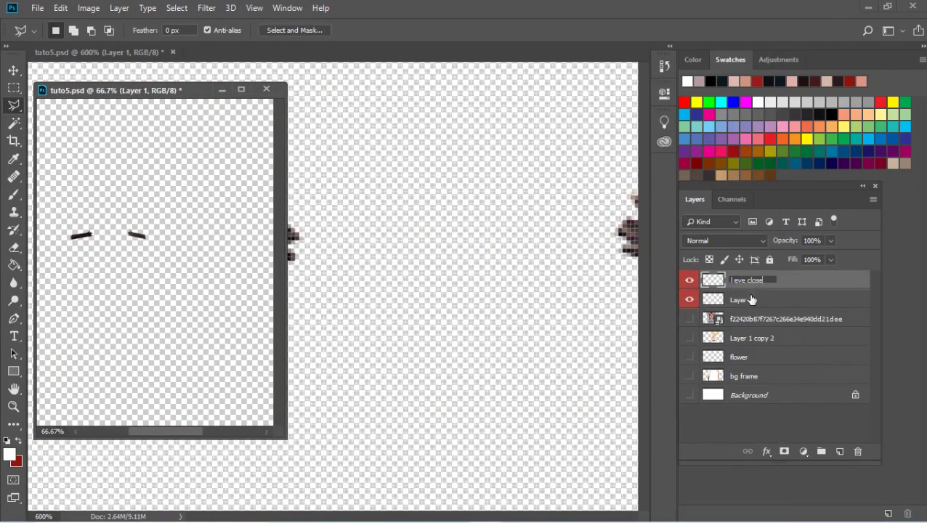
double_click(749, 299)
text(r eye close)
- Show only the f22420b87f7267c266e34e940dd21dee photo layer, lasso the figure's open mouth and copy it to a new layer
click(784, 319)
alt+click(690, 319)
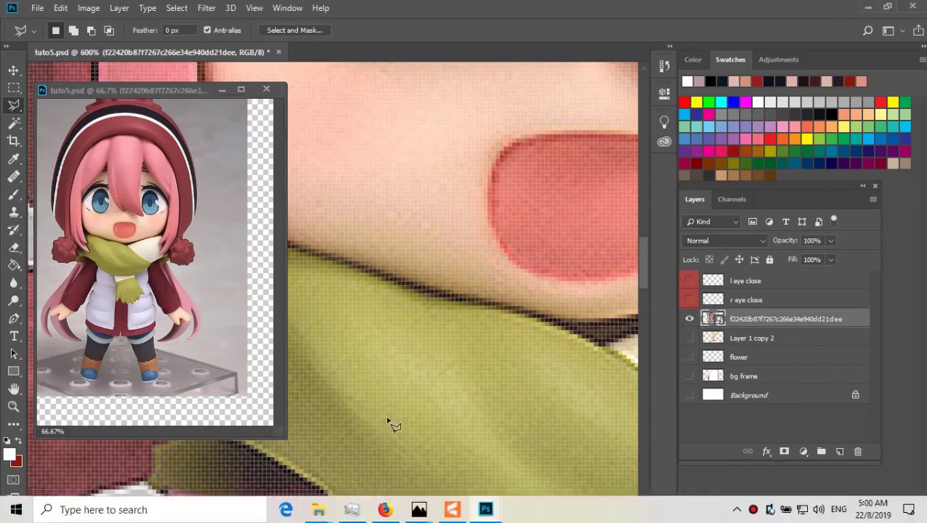
scroll(392, 425, right, 3)
key(shift+l)
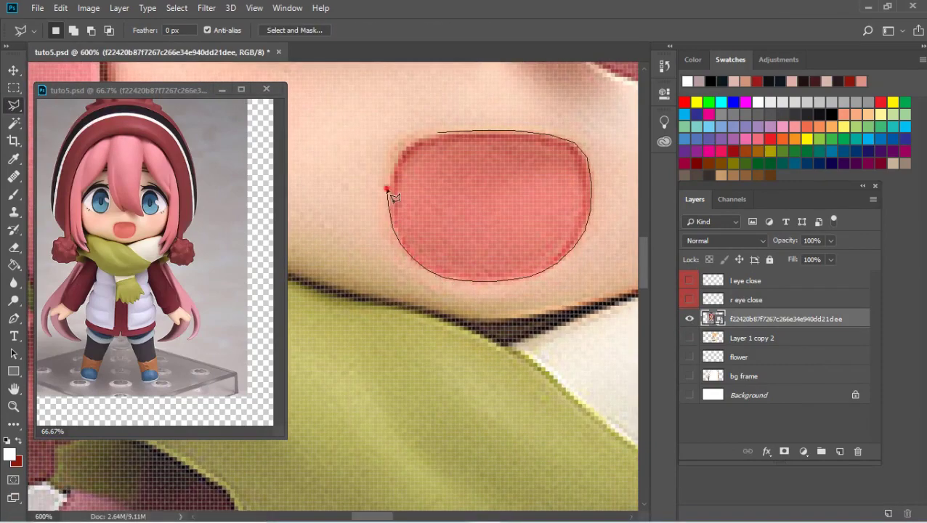
key(ctrl+j)
- Rename the copied layer as mouth with an orange colour label, and delete its source photo layer
double_click(741, 319)
text(mouth)
key(Return)
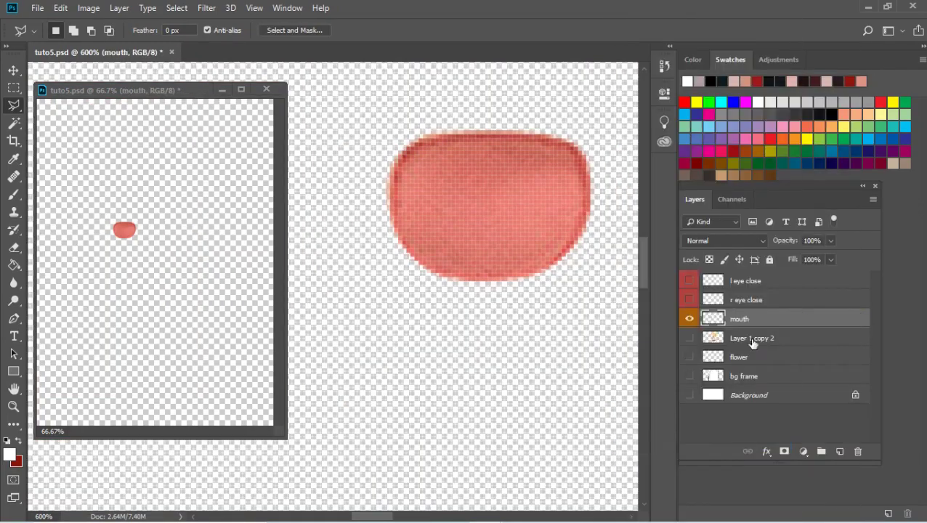
- Show only Layer 1 copy 2 and rename it as full body
click(755, 337)
alt+click(690, 338)
text(full body)
key(Return)
- Isolate the flower layer, lasso around the signature and its flower, and delete the excess white surrounding them
alt+click(689, 357)
drag(494, 305, 435, 306)
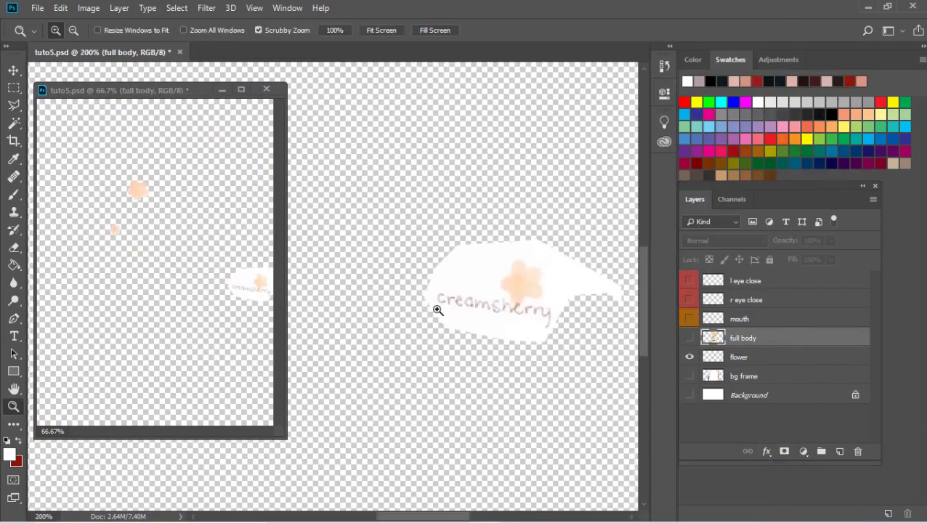
mouse_move(320, 276)
mouse_down()
mouse_move(399, 285)
mouse_move(341, 159)
mouse_up()
click(335, 151)
click(739, 357)
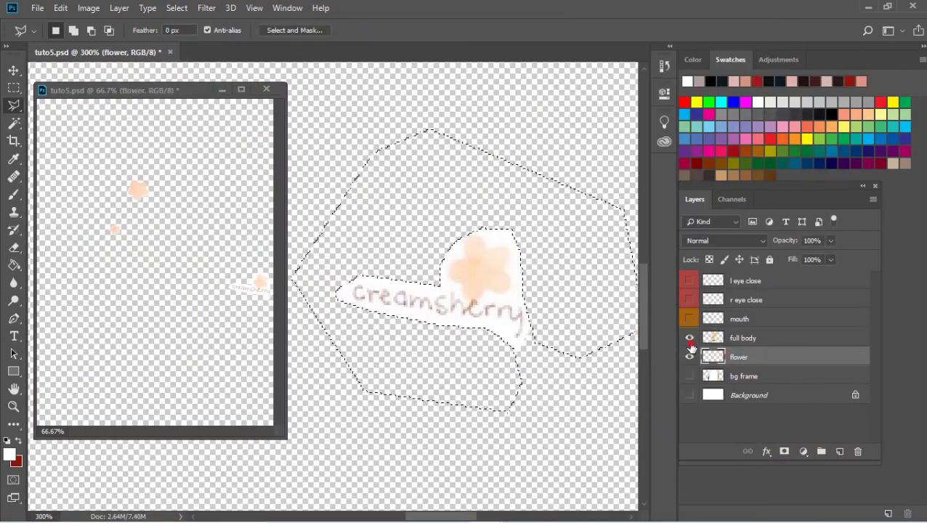
- Show only the full body layer, lasso the fox ear labelled as the right one along the hairline, and duplicate it to a new layer
alt+click(689, 338)
key(z)
click(754, 340)
click(425, 249)
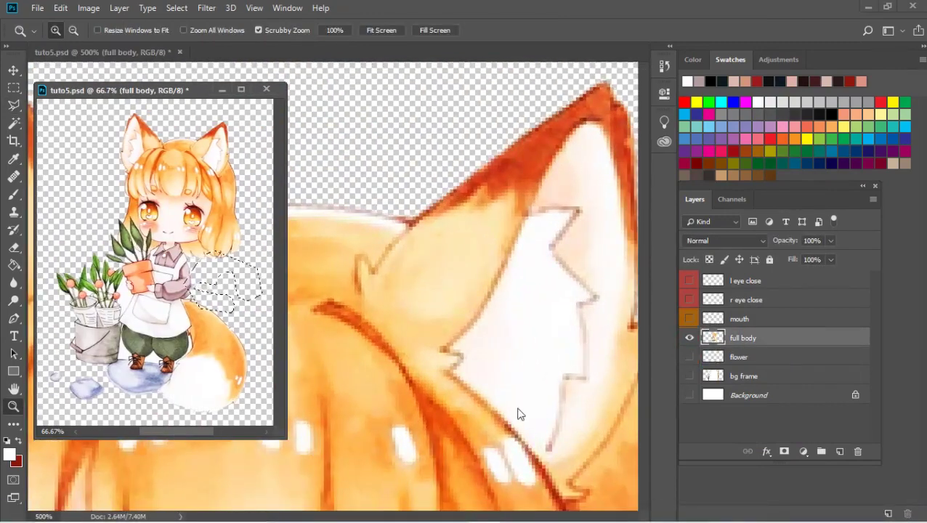
key(l)
mouse_move(378, 274)
mouse_down()
mouse_move(445, 166)
mouse_move(516, 363)
mouse_move(546, 307)
mouse_move(507, 401)
mouse_up()
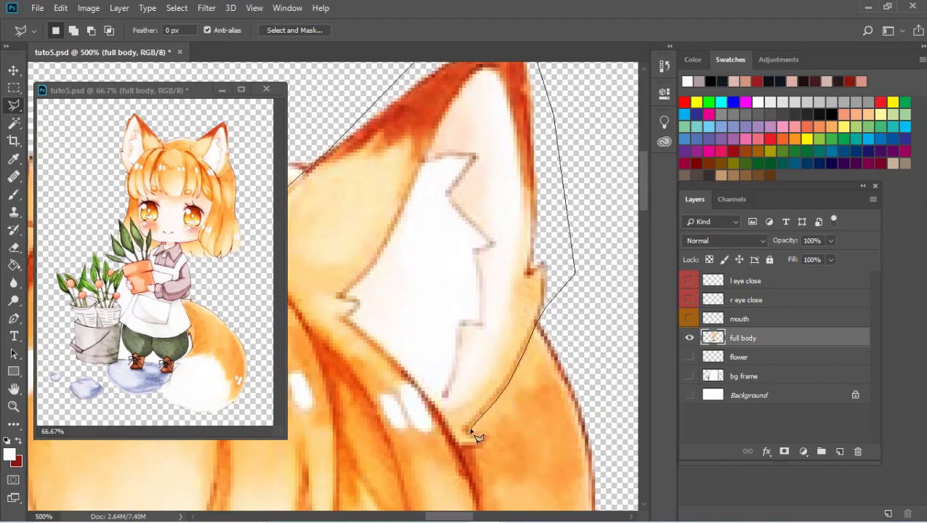
mouse_move(494, 444)
mouse_down()
mouse_move(578, 432)
mouse_move(557, 387)
mouse_up()
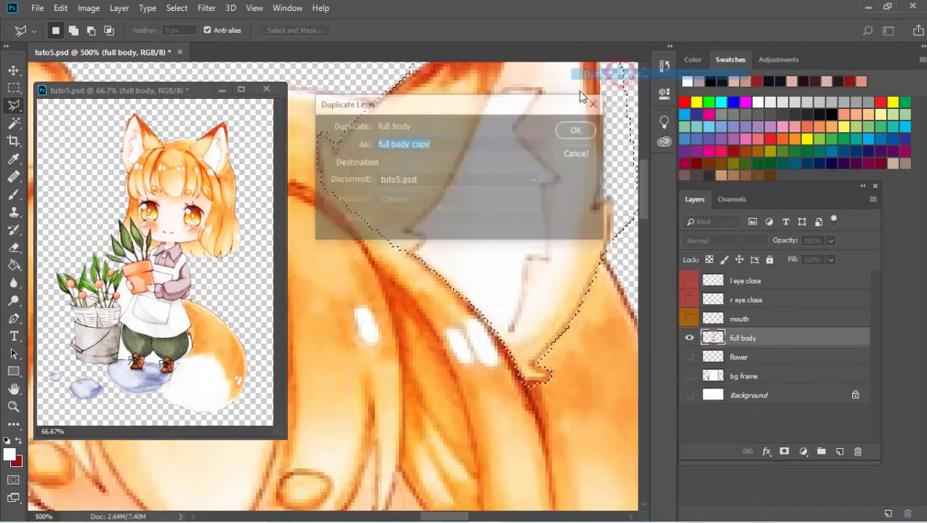
key(Return)
click(689, 357)
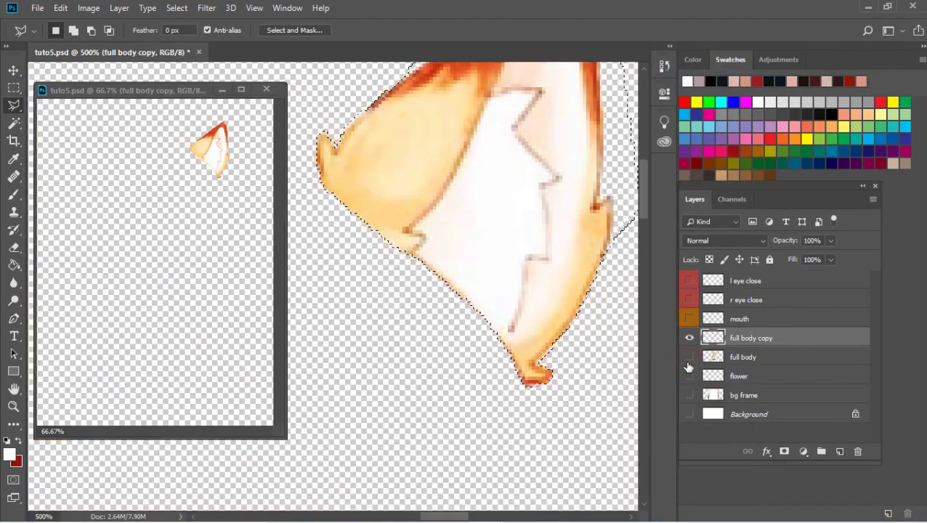
- Rename the copied ear layer as r ear and hide it
double_click(748, 338)
text(r ear)
key(Return)
click(688, 337)
- Lasso the part of the r ear protruding beyond the head on full body, delete it, and give the r ear layer a green label
click(688, 357)
click(748, 357)
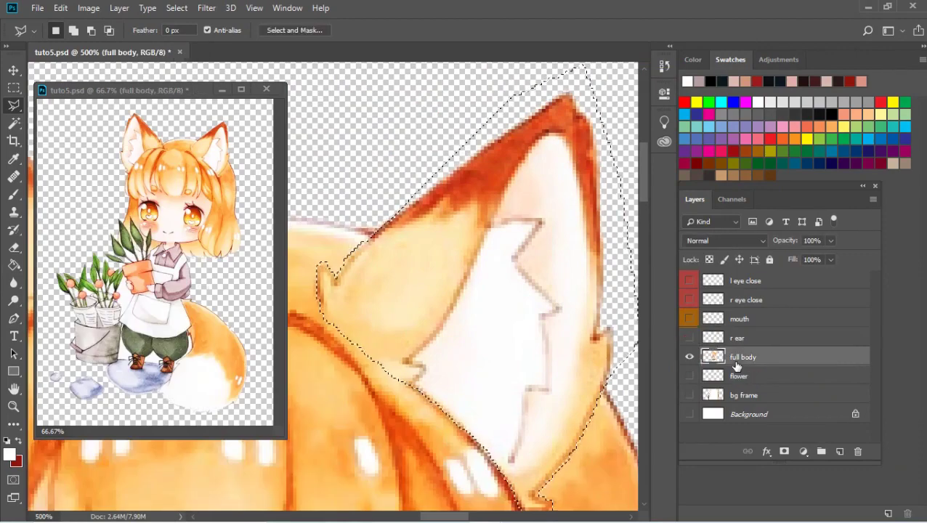
scroll(454, 517, down, 2)
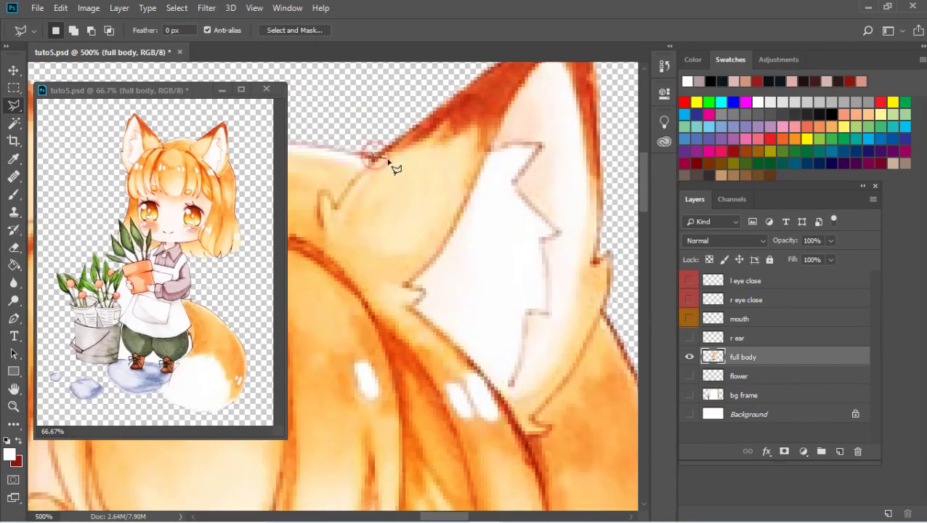
mouse_move(610, 320)
mouse_down()
mouse_move(364, 242)
mouse_move(491, 387)
mouse_move(503, 331)
mouse_up()
drag(435, 517, 405, 518)
right_click(770, 338)
click(691, 469)
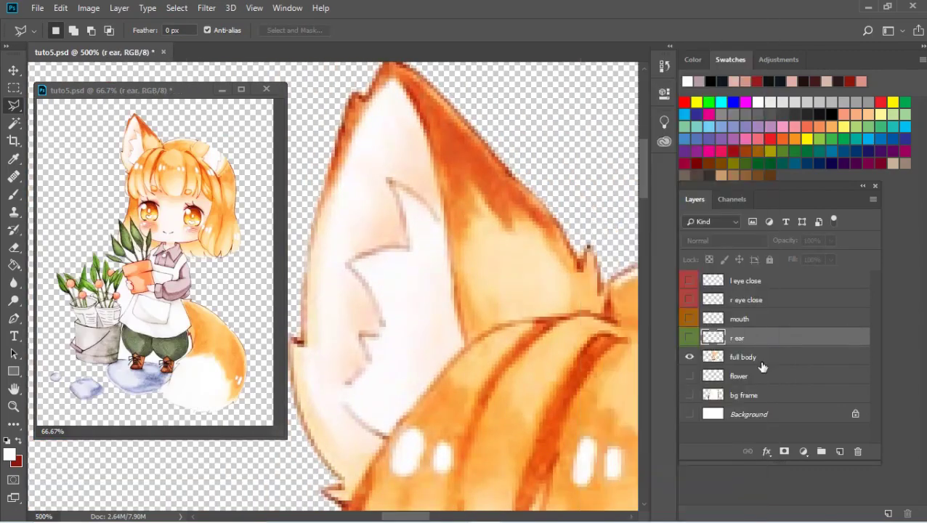
- Lasso the other fox ear on the full body layer, copy it to a new layer and rename it as l ear
click(743, 356)
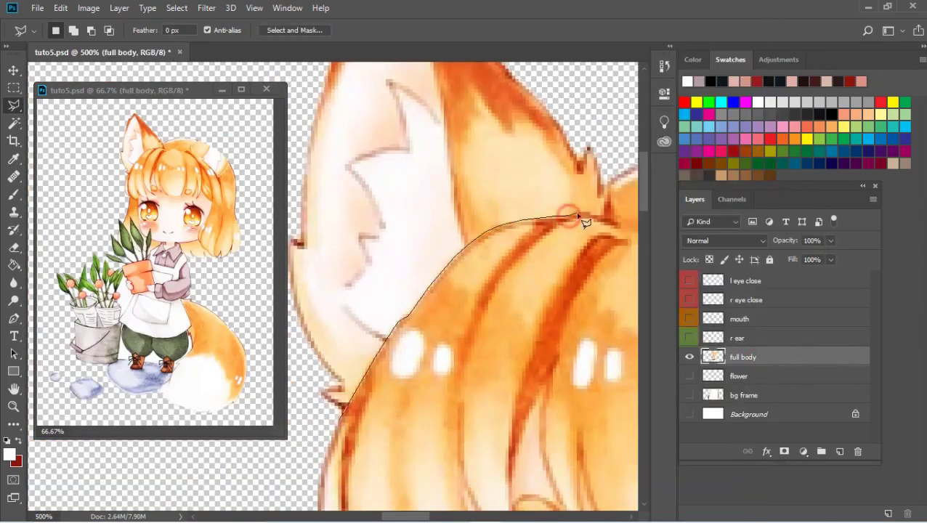
drag(585, 222, 536, 230)
mouse_move(519, 181)
mouse_down()
mouse_move(323, 494)
mouse_move(418, 428)
mouse_up()
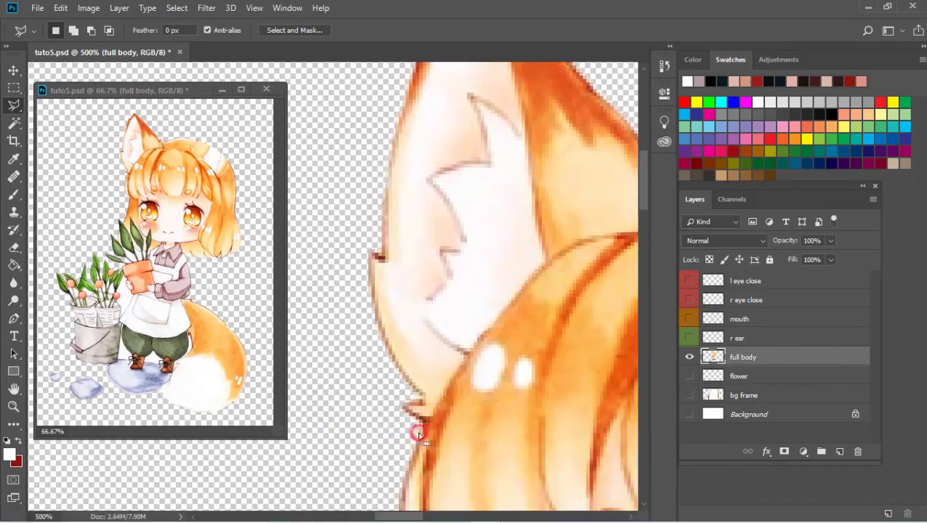
right_click(469, 175)
click(497, 271)
click(690, 376)
click(689, 376)
double_click(751, 357)
text(l ear)
click(690, 356)
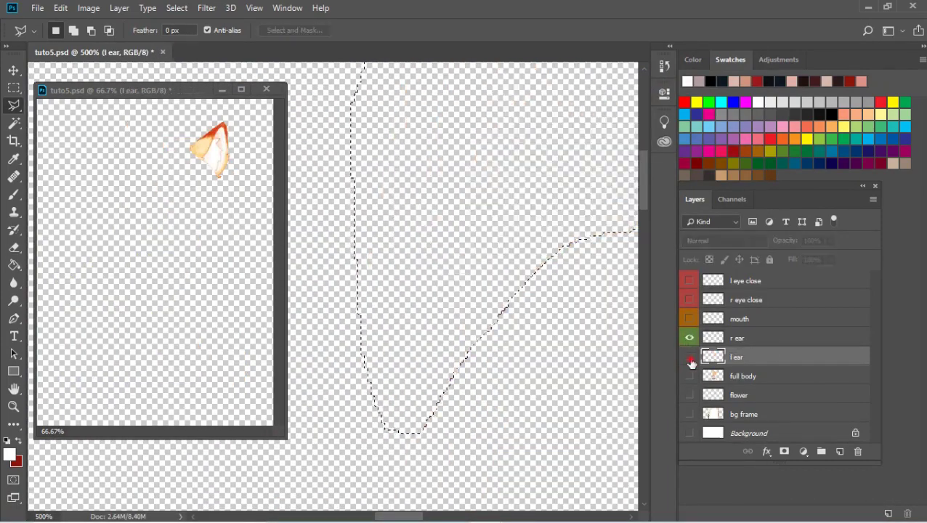
- Lasso the remaining ear on the full body layer along the hairline and delete it from that layer
click(690, 357)
click(689, 377)
click(690, 357)
scroll(430, 335, down, 1)
key(alt+bracketleft)
right_click(434, 152)
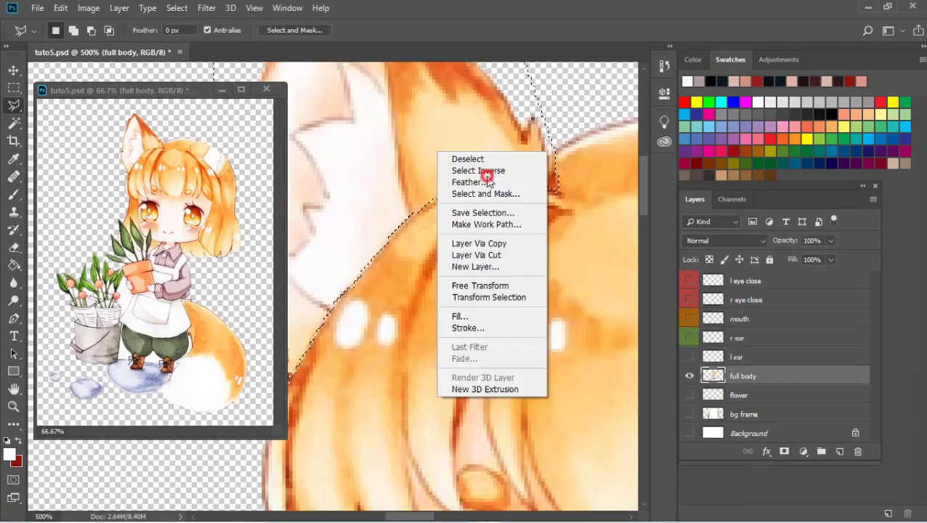
key(Escape)
drag(402, 518, 412, 518)
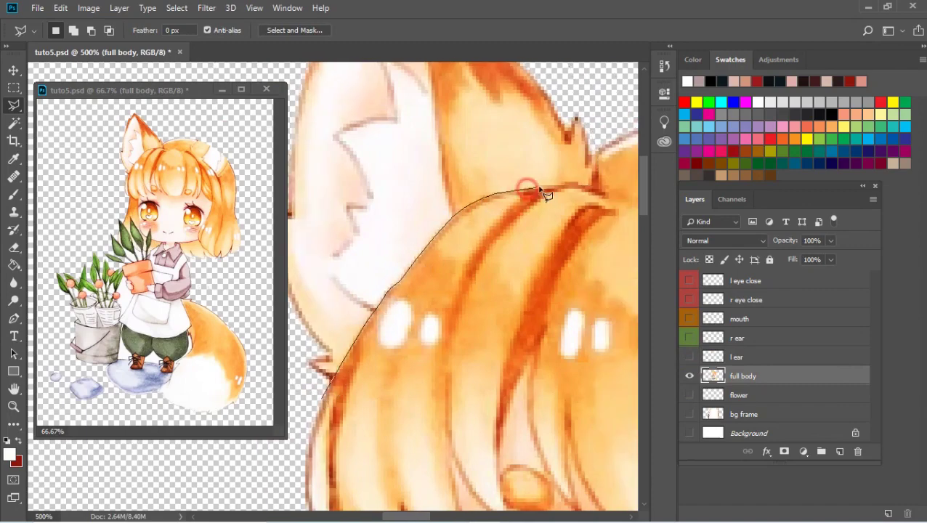
click(310, 76)
click(414, 459)
- Give the l ear layer a green label, hide both ear layers and select the full body layer
right_click(748, 356)
click(817, 469)
key(z)
right_click(495, 241)
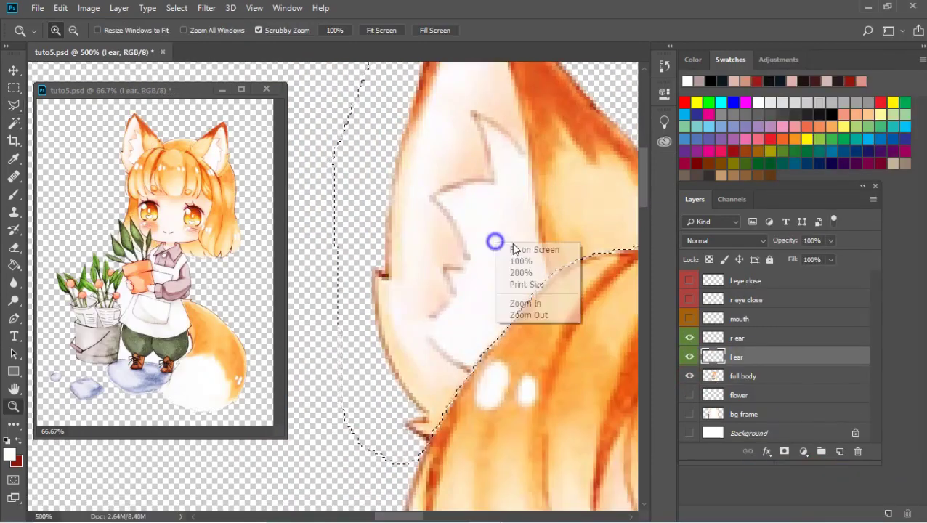
click(521, 273)
drag(689, 338, 690, 357)
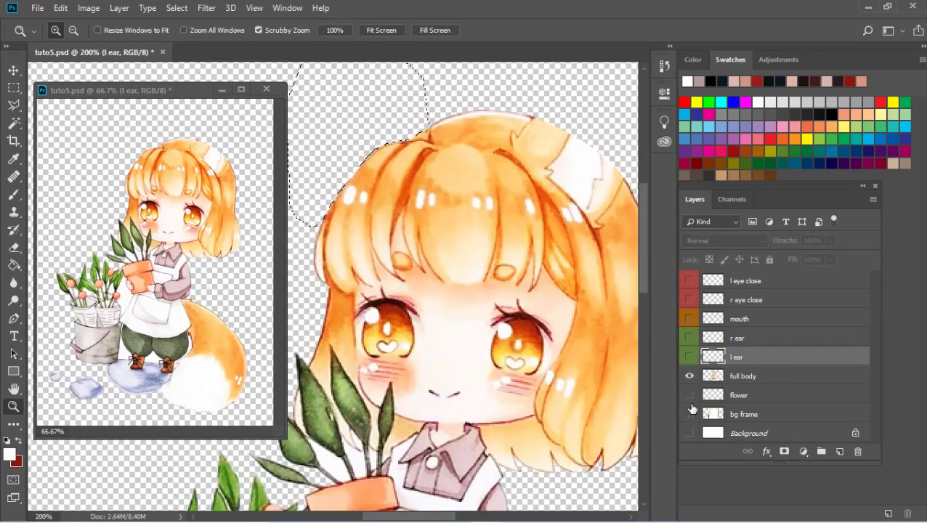
click(742, 375)
- Lasso the eyebrow on the r ear side of the face, copy it to a new layer and name it r brow
click(310, 509)
click(310, 508)
click(372, 444)
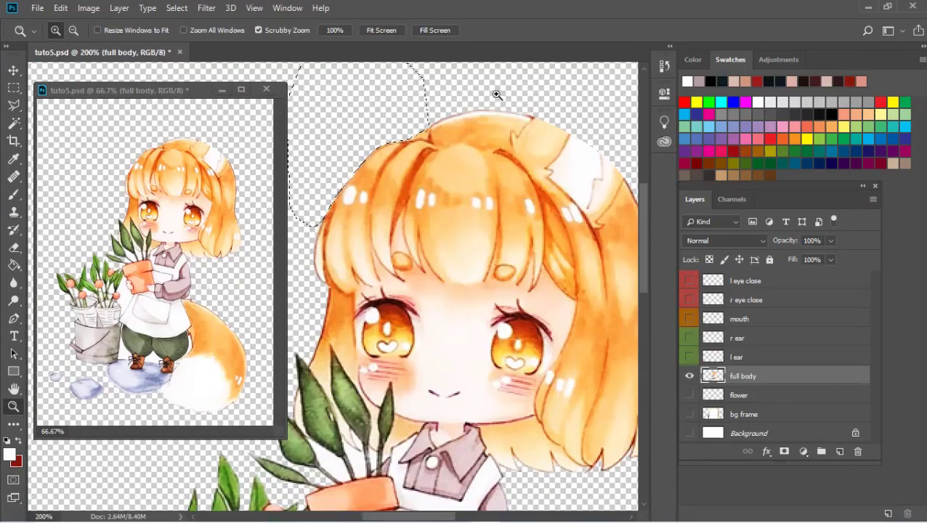
click(461, 282)
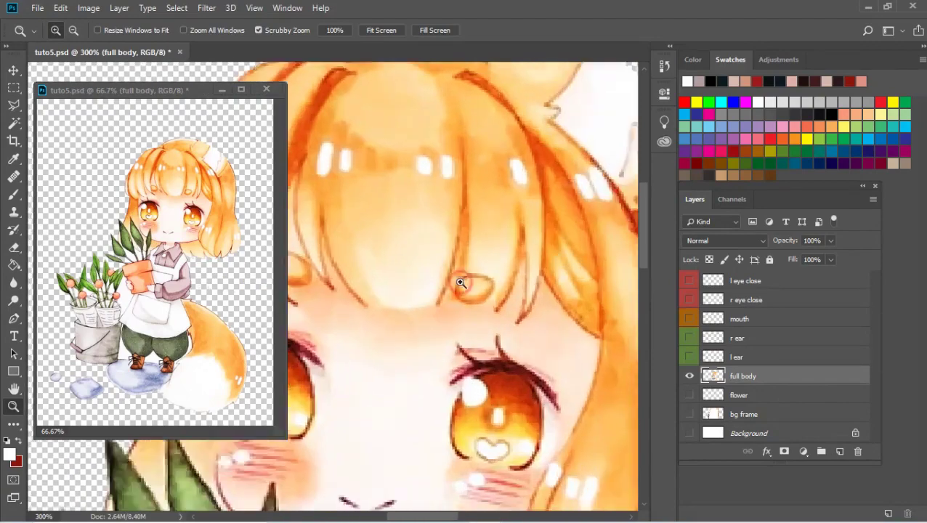
click(460, 282)
key(l)
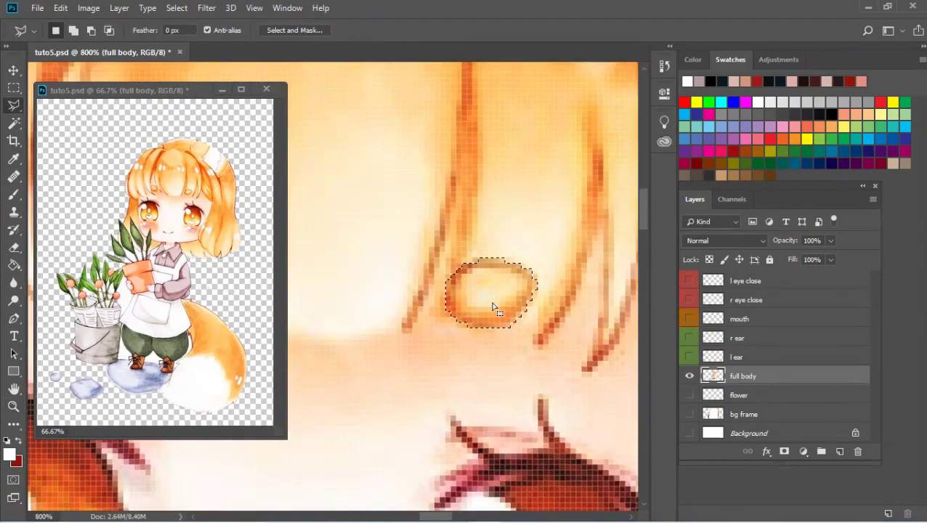
key(ctrl+j)
text(r brow)
key(Return)
- Lasso the other eyebrow, copy it from full body to a new layer and rename it as l brow
drag(450, 517, 425, 517)
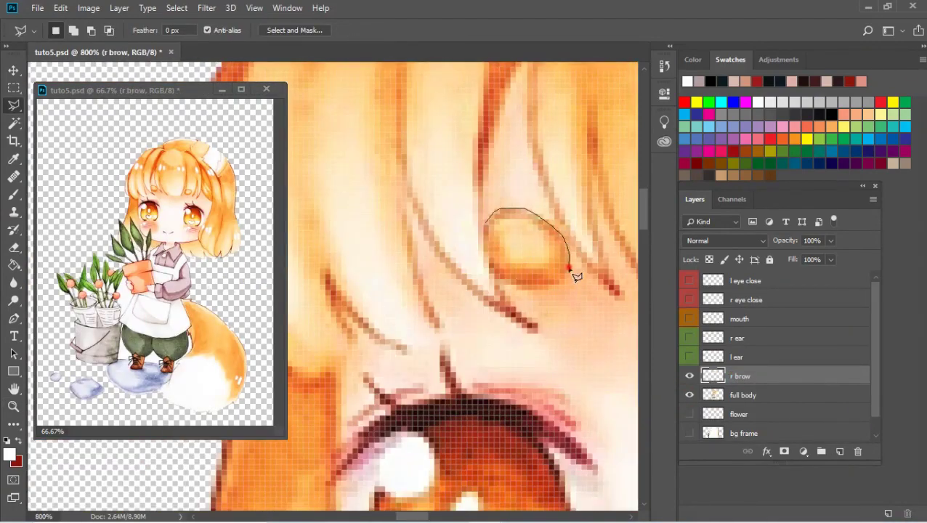
click(748, 395)
key(ctrl+j)
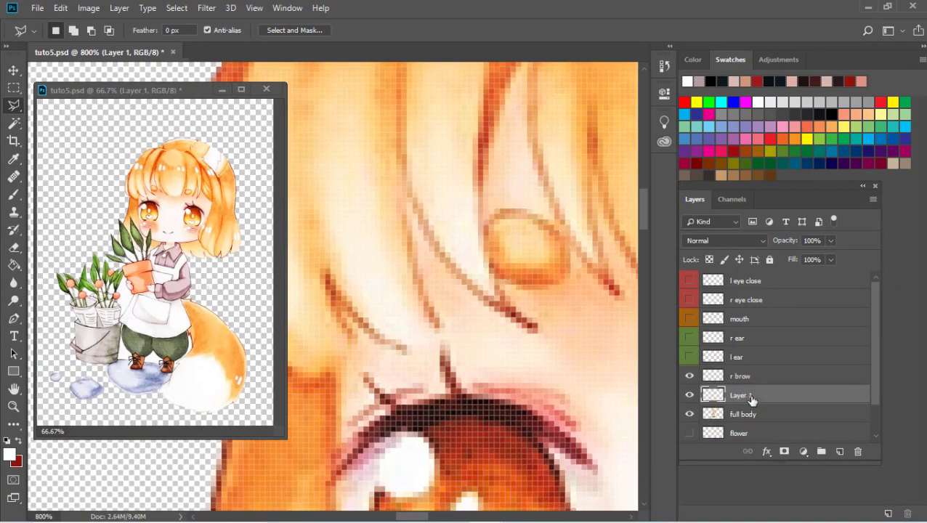
click(689, 414)
double_click(741, 394)
text(l brow)
key(Return)
- Give the r brow and l brow layers a blue label, hide them and select full body
ctrl+click(770, 376)
click(689, 414)
click(701, 414)
- Start a lasso outline of the fringe on full body, tracing its lower tips from the l ear side to the wide central lock
key(z)
key(ctrl+1)
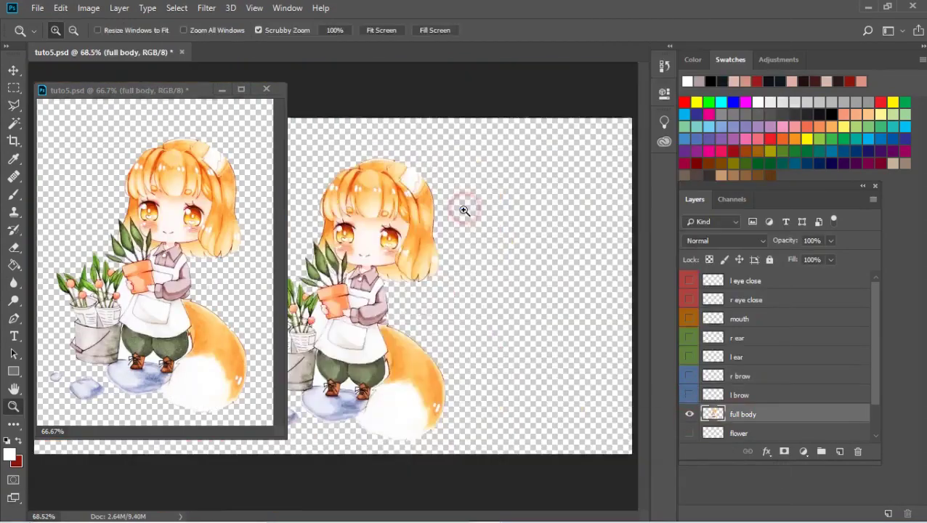
click(464, 207)
click(463, 254)
drag(430, 517, 412, 517)
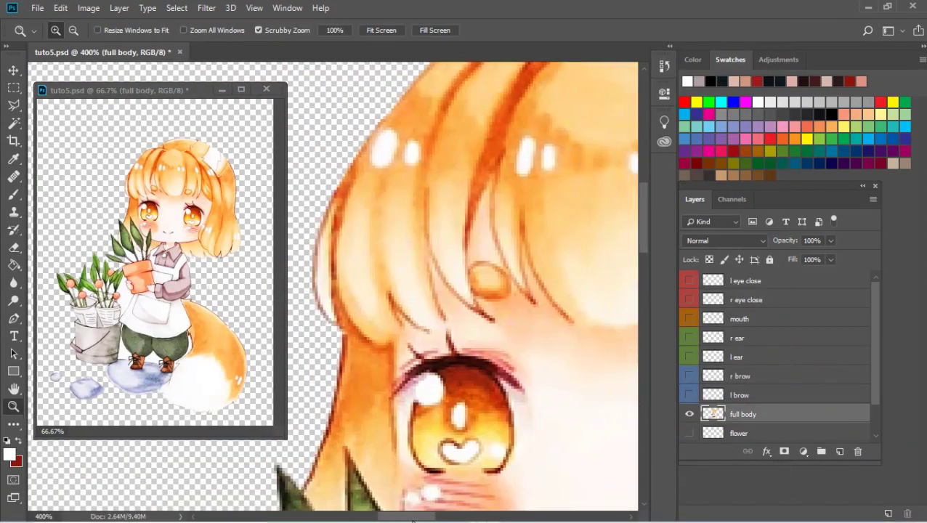
double_click(331, 284)
key(l)
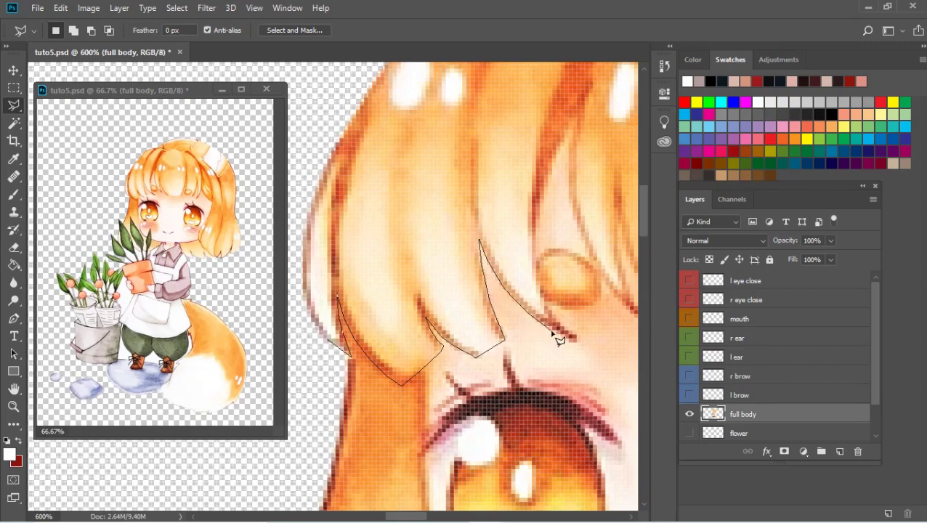
scroll(535, 255, up, 3)
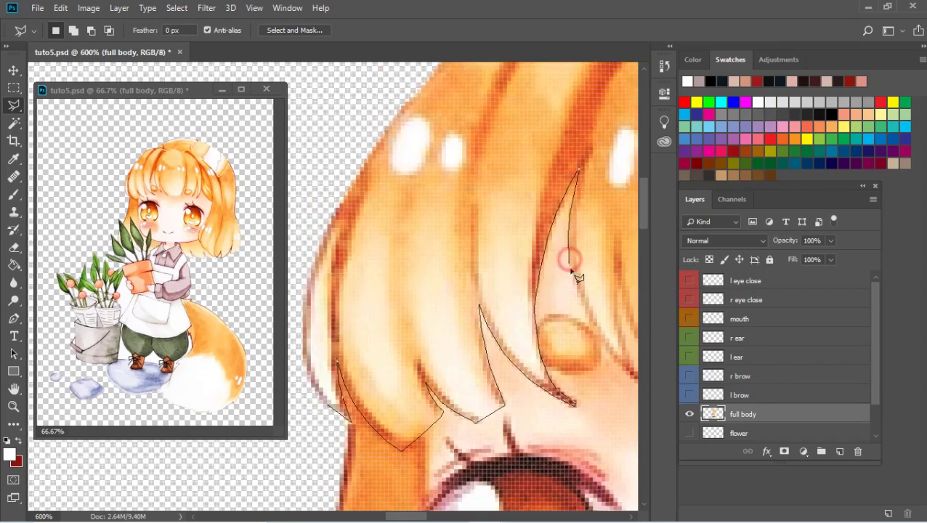
scroll(443, 322, right, 5)
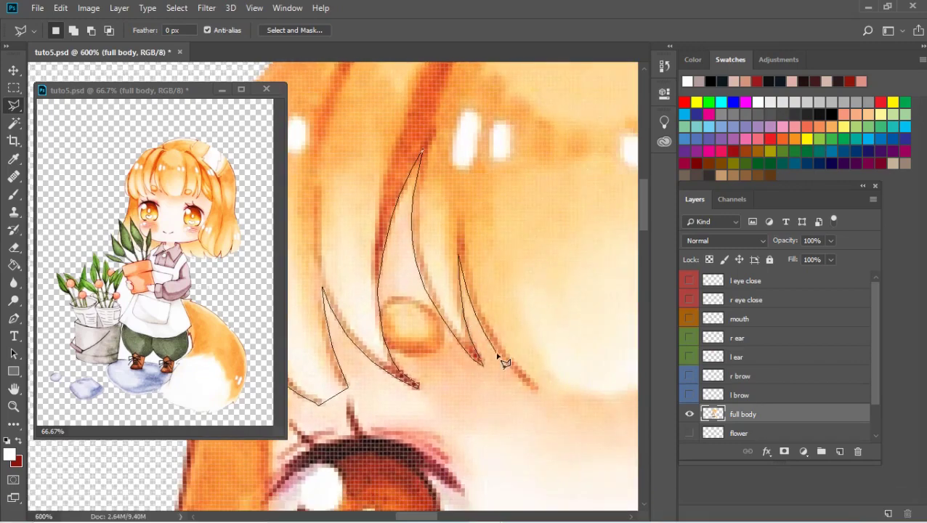
scroll(460, 387, right, 5)
click(392, 379)
click(516, 377)
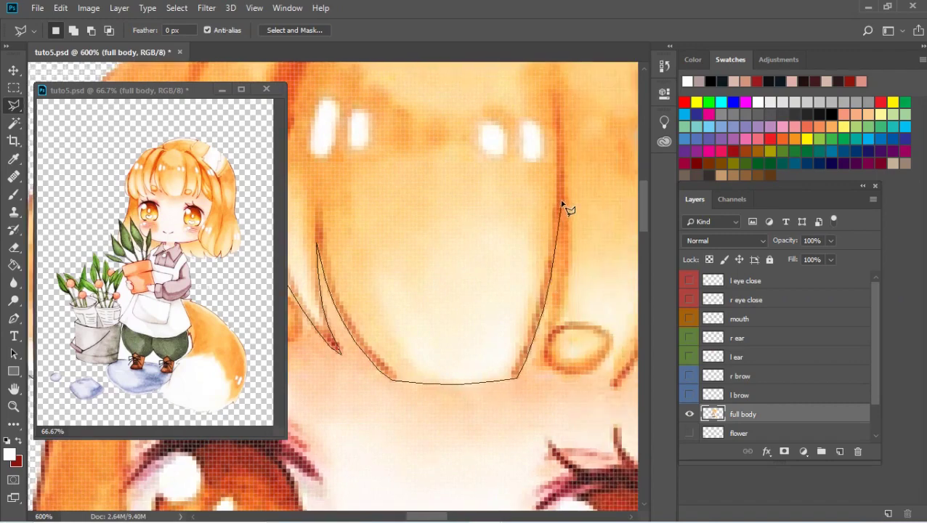
- Continue the fringe outline around the narrow locks on the r ear side and up their outer edge
scroll(600, 393, right, 1)
click(595, 388)
scroll(595, 388, right, 2)
click(565, 343)
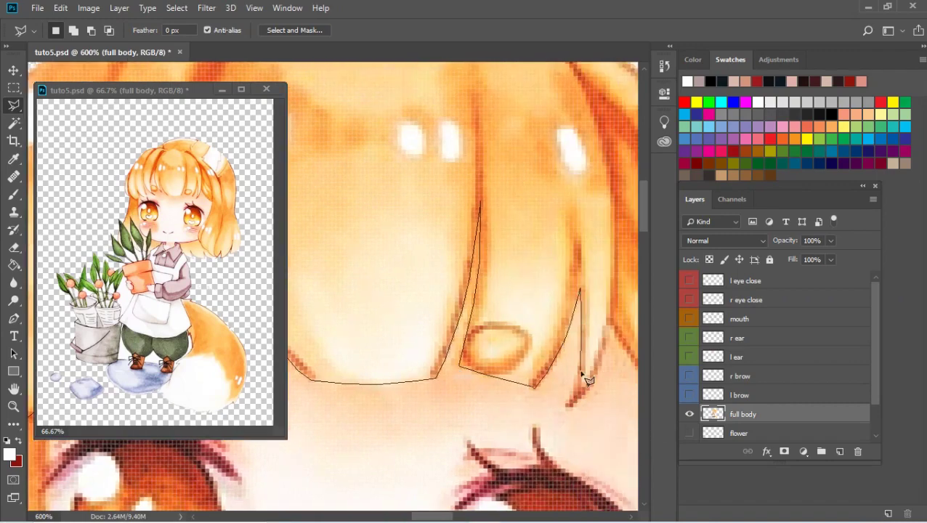
scroll(574, 356, right, 2)
click(545, 320)
scroll(546, 313, up, 2)
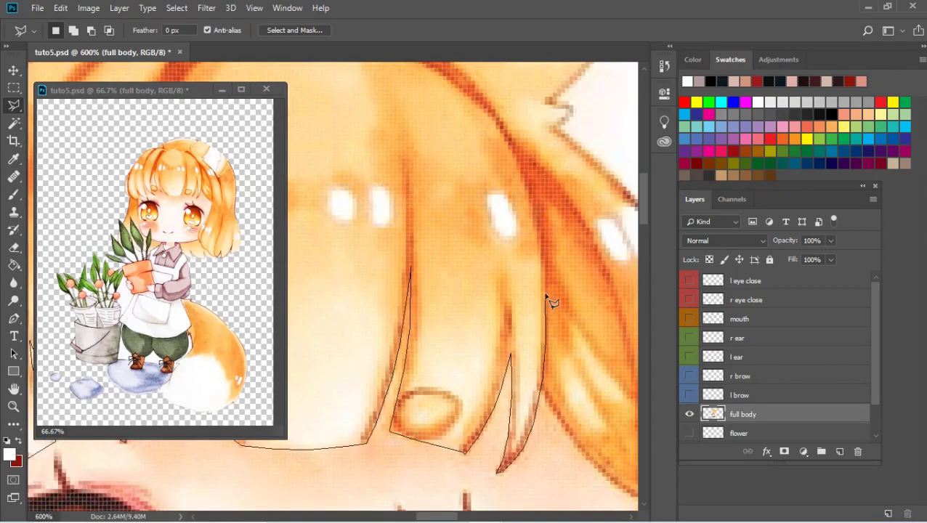
- Trace the fringe outline over the top of the hair back to its start and copy the enclosed fringe to a new layer
scroll(548, 300, up, 3)
click(538, 250)
click(419, 92)
scroll(425, 234, up, 3)
scroll(424, 234, left, 1)
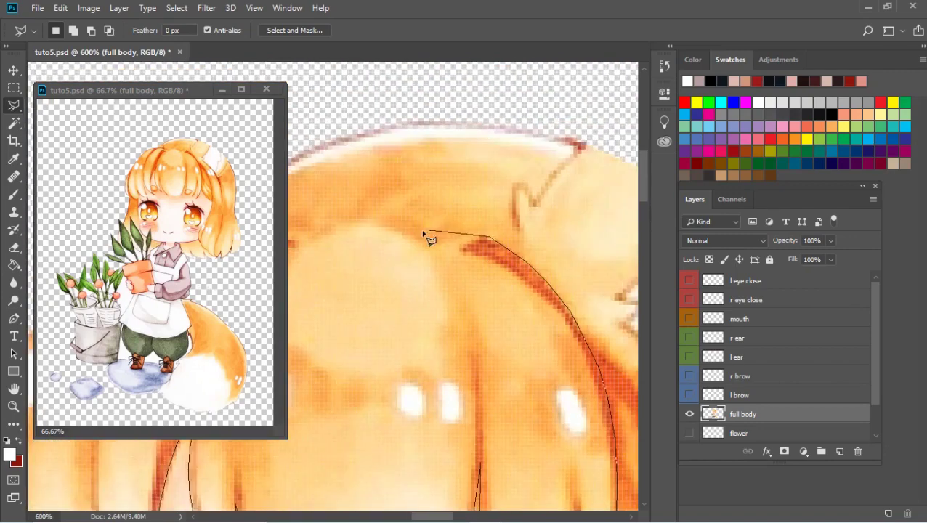
click(316, 217)
scroll(568, 258, left, 3)
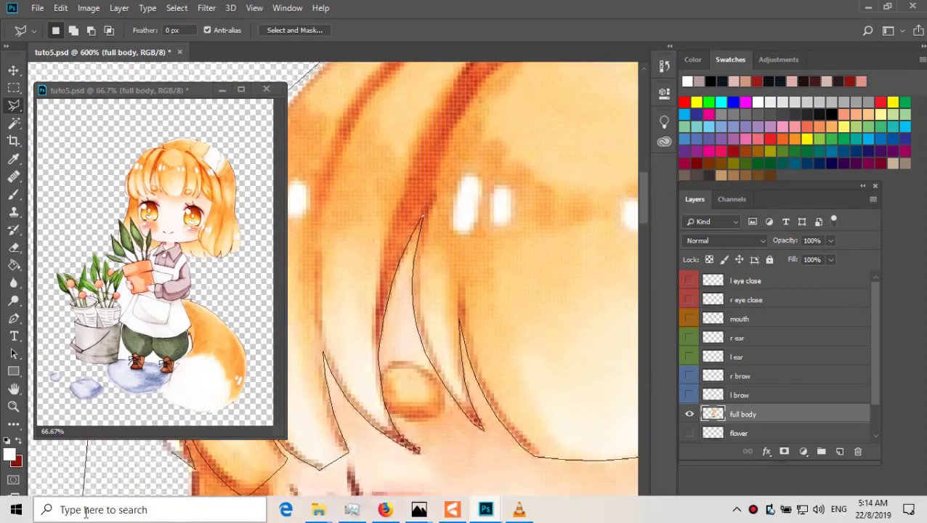
click(347, 447)
key(ctrl+j)
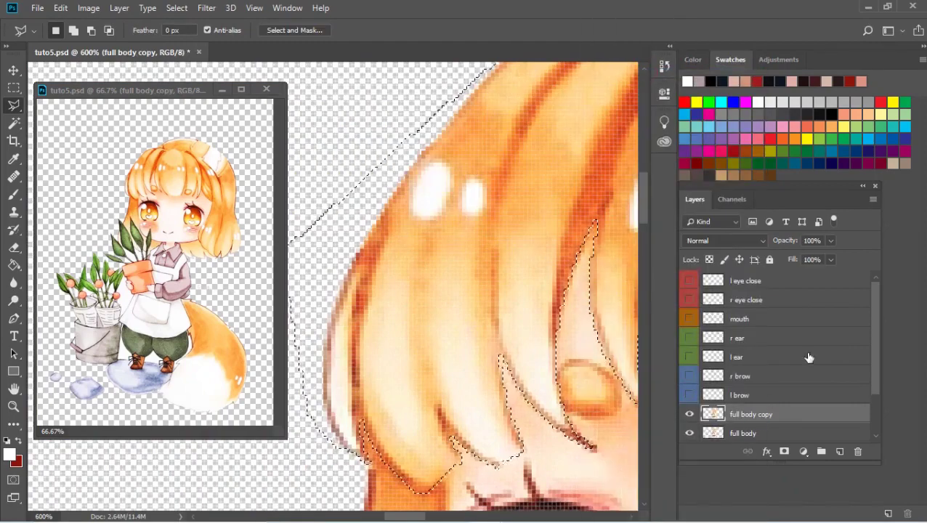
- Hide full body and heal away the eyebrow on the copied fringe with the Healing Brush, using the surrounding hair
click(688, 433)
key(z)
scroll(407, 291, down, 3)
scroll(569, 320, up, 3)
key(j)
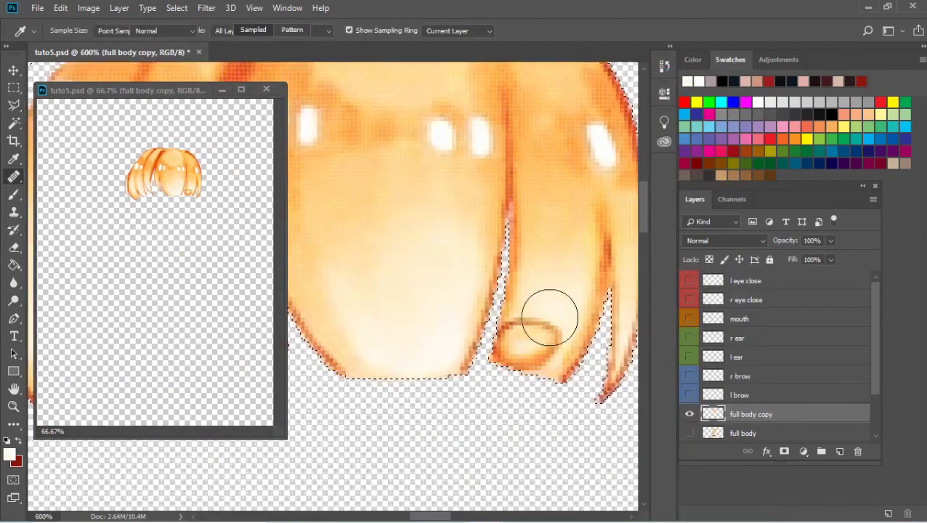
key(shift+j)
click(551, 334)
mouse_move(546, 351)
mouse_down()
mouse_move(534, 332)
mouse_move(525, 368)
mouse_move(541, 398)
mouse_up()
scroll(558, 391, right, 2)
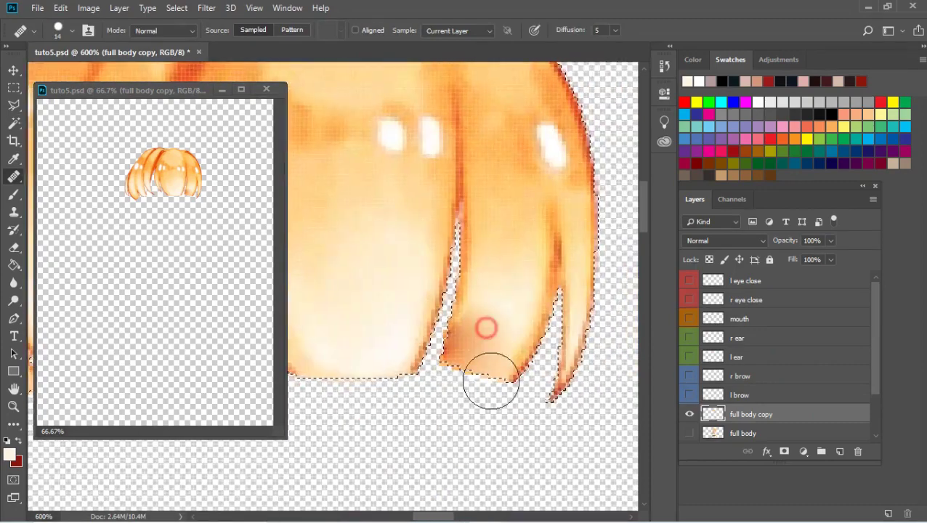
mouse_move(490, 379)
mouse_down()
mouse_move(489, 326)
mouse_move(520, 342)
mouse_move(513, 300)
mouse_move(476, 346)
mouse_up()
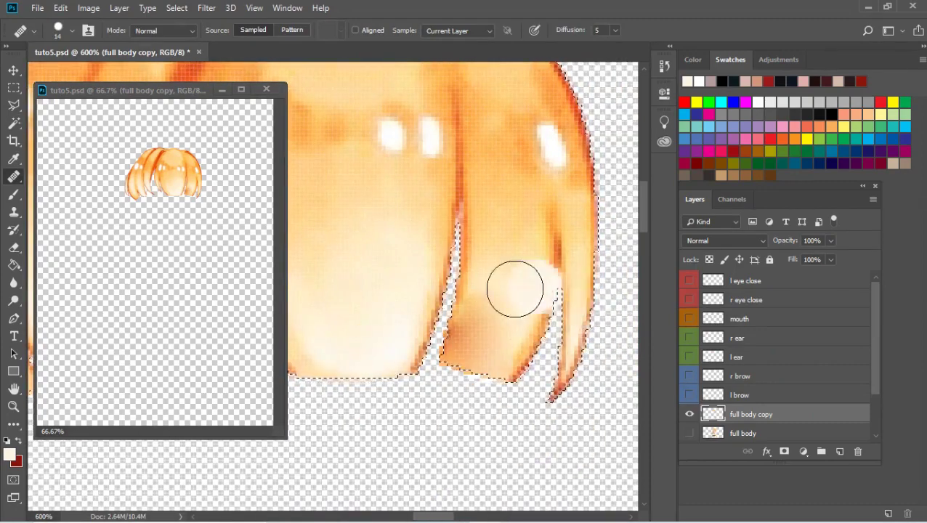
- Paint light cream hair colour over the healed lock with the Brush tool and compare the fringe copy with full body
key(b)
right_click(491, 300)
click(494, 306)
mouse_move(482, 516)
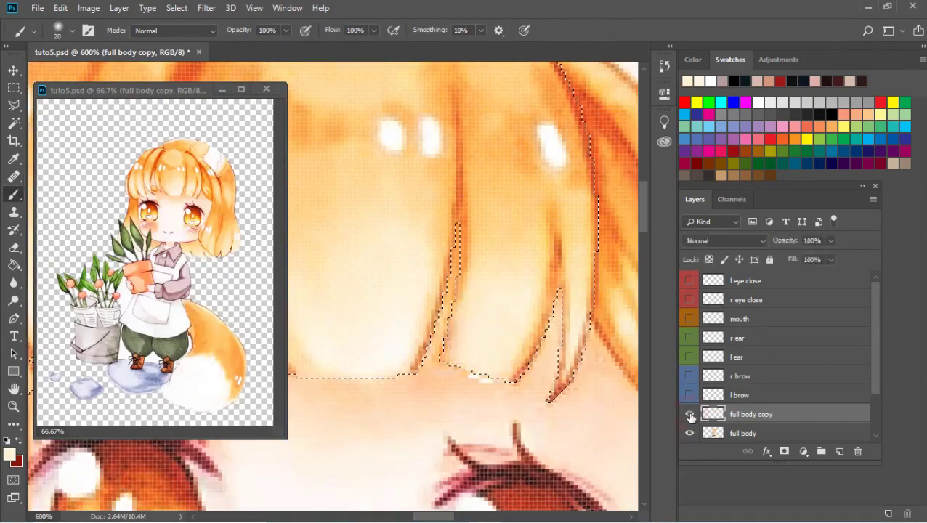
key(z)
drag(461, 217, 363, 183)
click(690, 439)
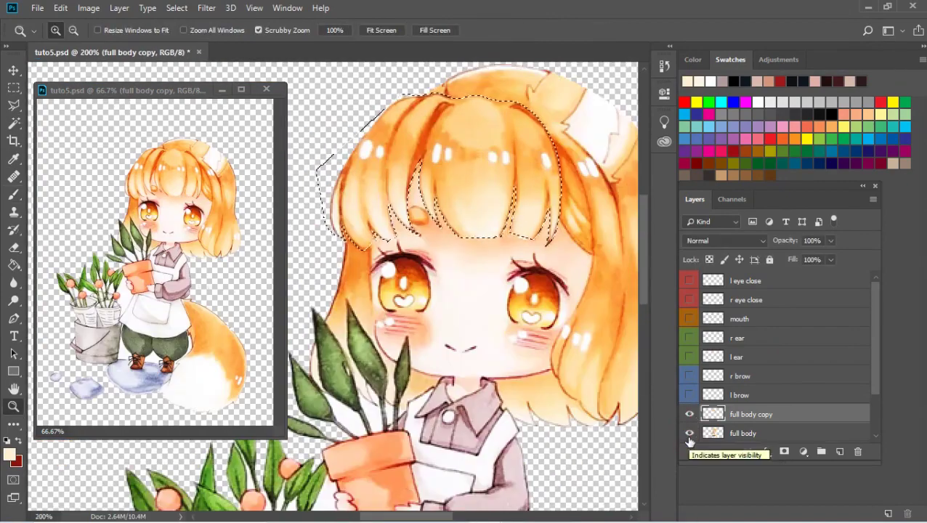
- Rename the fringe copy as mid hair, give it a violet colour label, hide it and make full body the visible, active layer
click(688, 433)
double_click(751, 414)
text(mid hair)
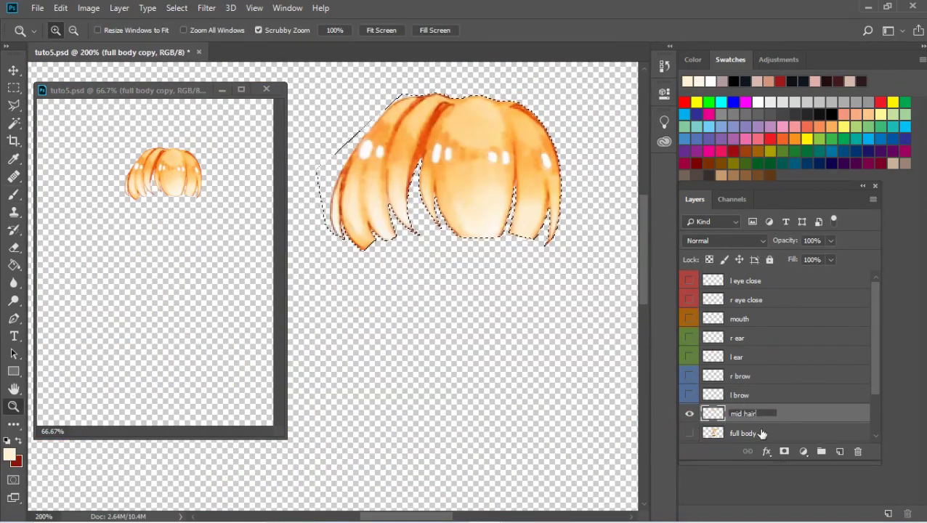
click(689, 434)
click(689, 414)
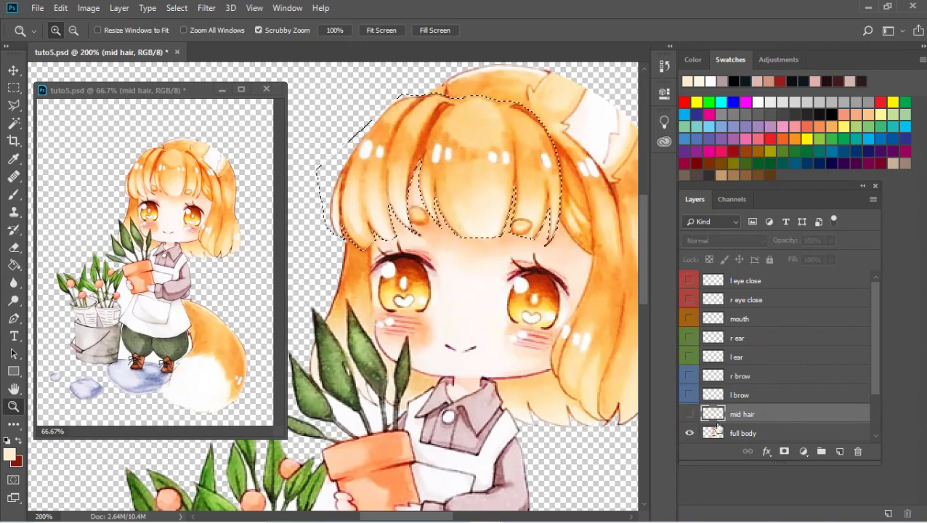
click(742, 433)
right_click(742, 414)
click(811, 494)
- Start a Polygonal Lasso outline on full body down the face-side edge of the r ear side's hair lock and around its lower tip
scroll(504, 252, up, 1)
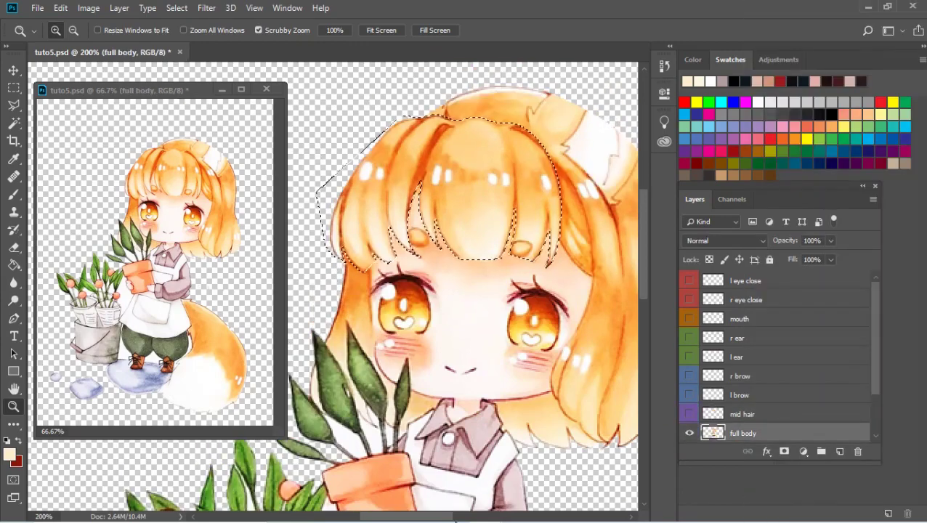
scroll(504, 252, right, 2)
key(l)
scroll(504, 259, up, 4)
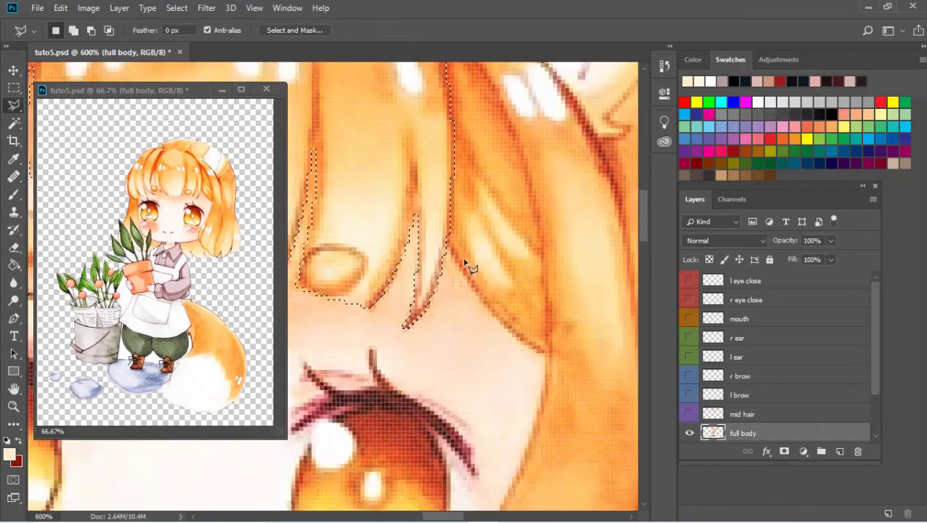
click(352, 145)
click(449, 373)
scroll(507, 393, down, 3)
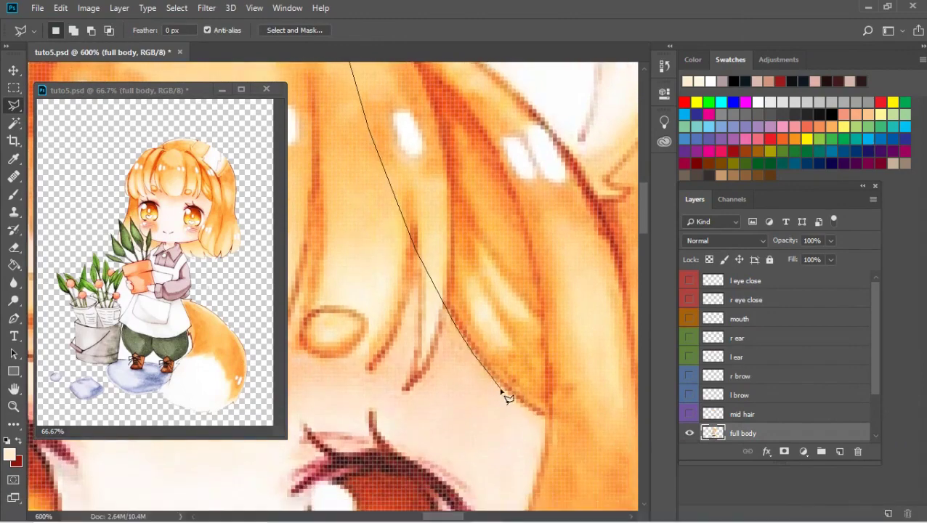
click(543, 274)
scroll(514, 424, down, 3)
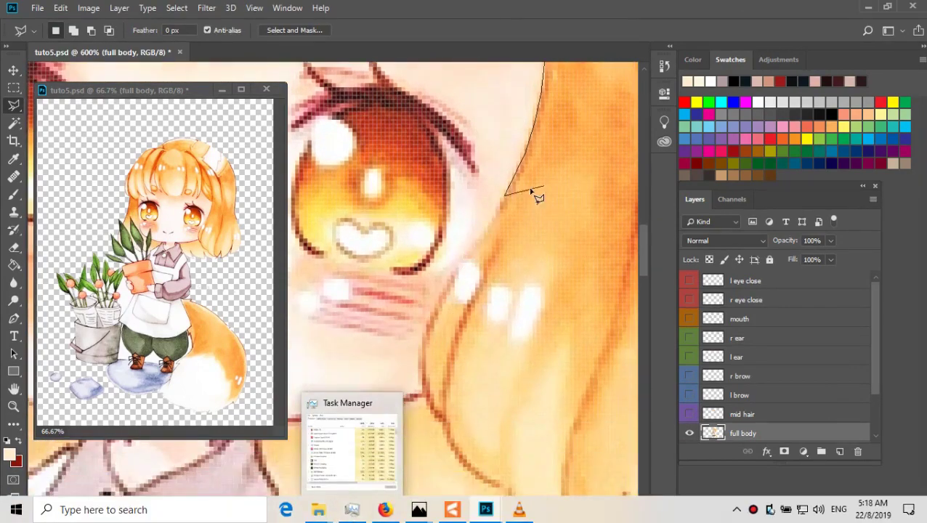
click(455, 274)
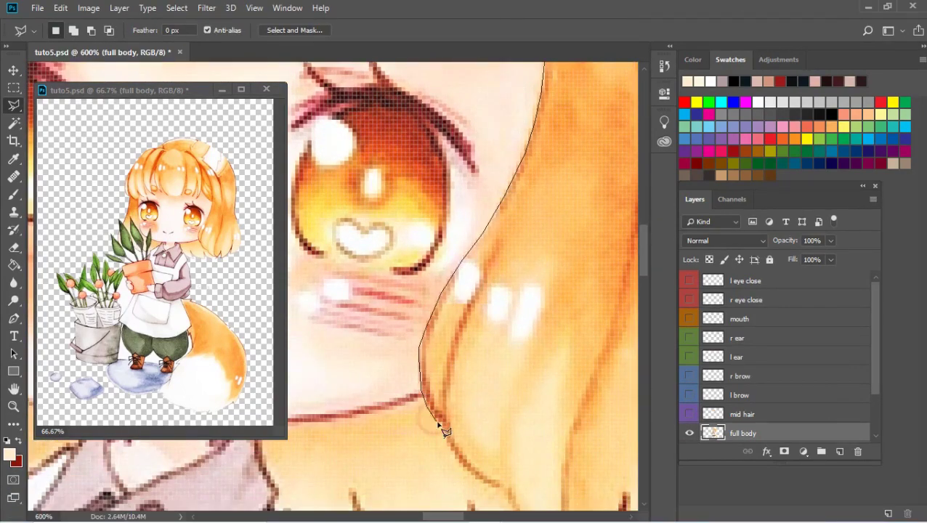
scroll(445, 431, down, 1)
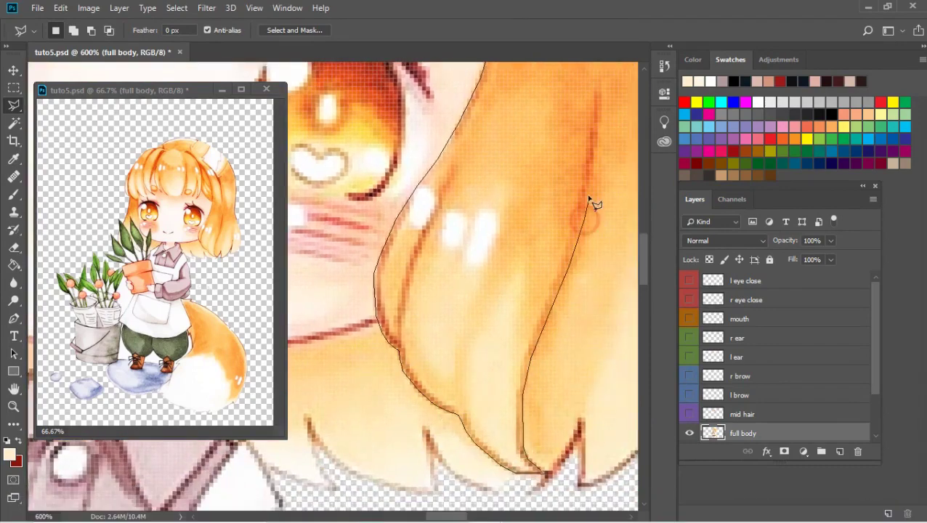
- Continue the lock's outline up its outer edge to the parting, close it and copy the enclosed hair to a new layer
scroll(574, 240, up, 3)
scroll(545, 283, up, 2)
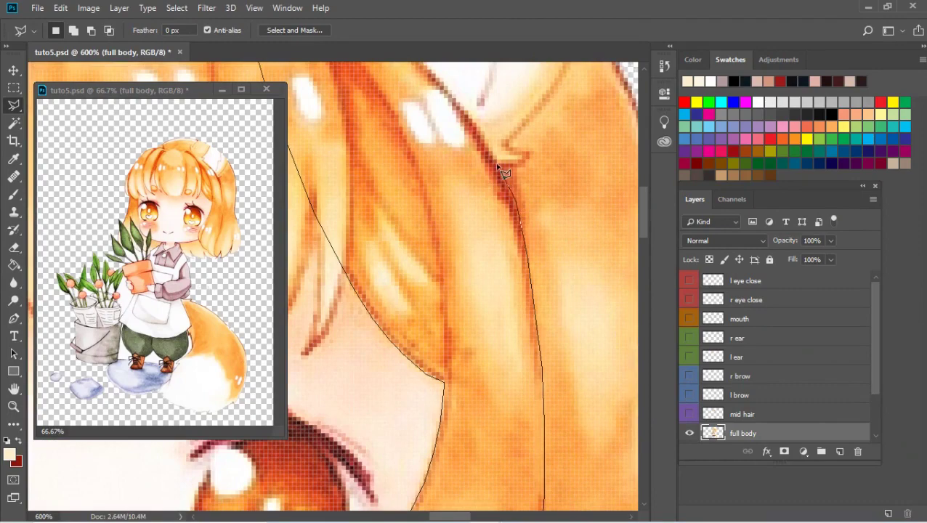
scroll(499, 167, up, 1)
scroll(411, 145, up, 2)
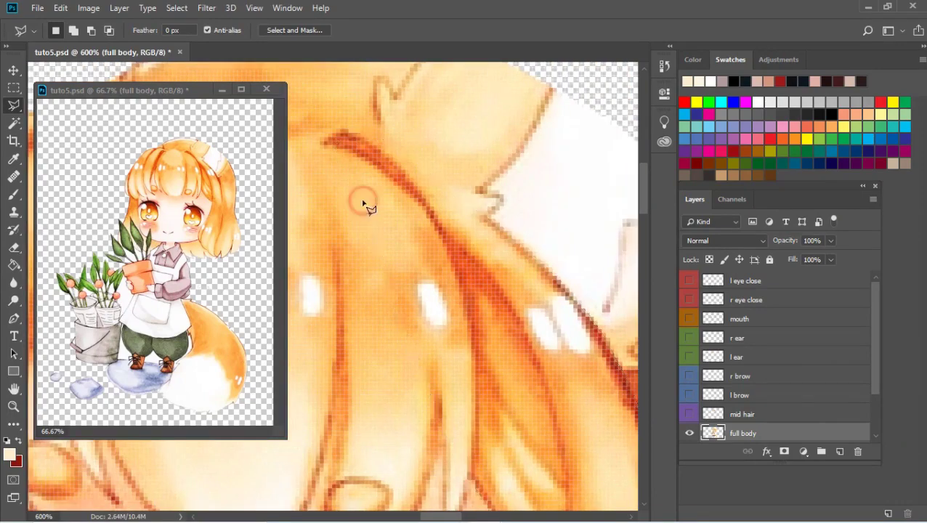
click(367, 207)
key(ctrl+j)
- Show only the copied lock, rename it r hair and give it a violet colour label
alt+click(689, 377)
double_click(756, 376)
text(r hair)
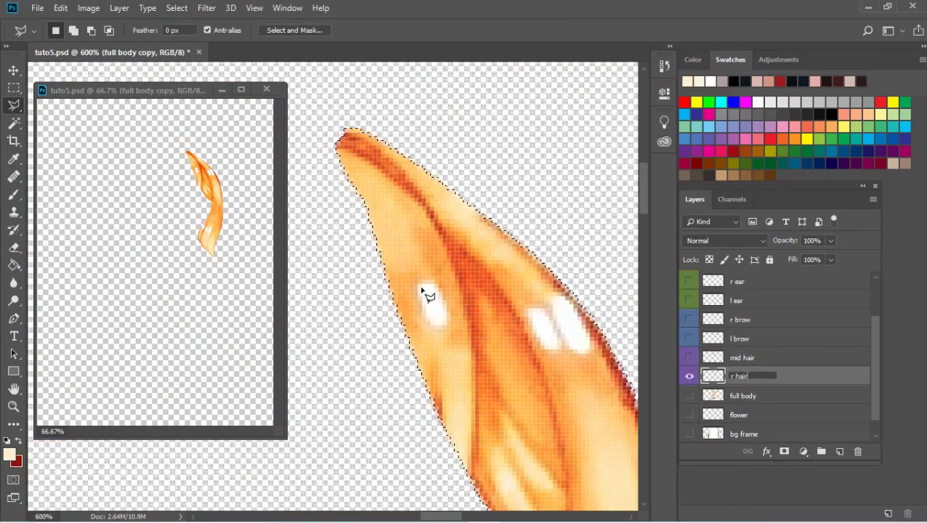
key(Return)
- Heal over the dark strand lines and highlights on the upper r hair lock, then hide it and show full body
drag(428, 294, 348, 236)
key(j)
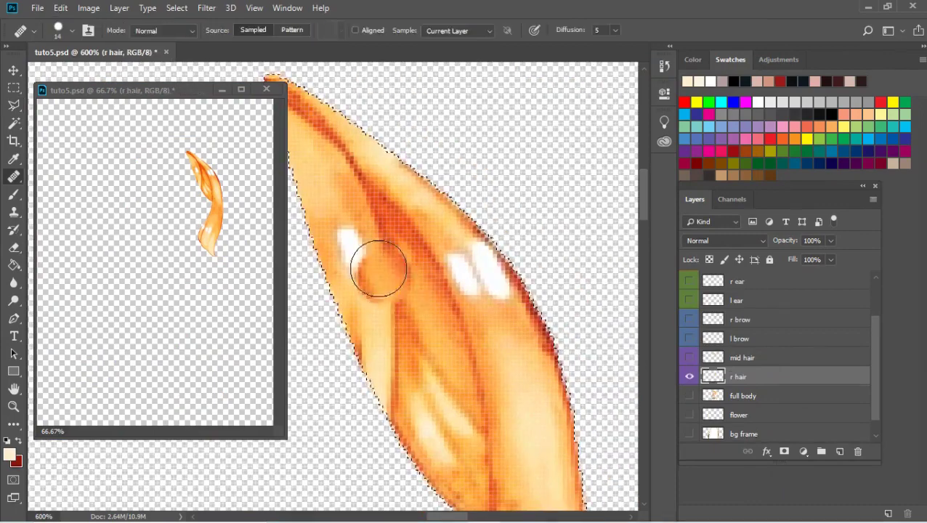
mouse_move(375, 305)
mouse_down()
mouse_move(354, 269)
mouse_move(350, 330)
mouse_move(314, 182)
mouse_move(332, 209)
mouse_move(354, 196)
mouse_move(330, 222)
mouse_move(326, 165)
mouse_move(427, 165)
mouse_up()
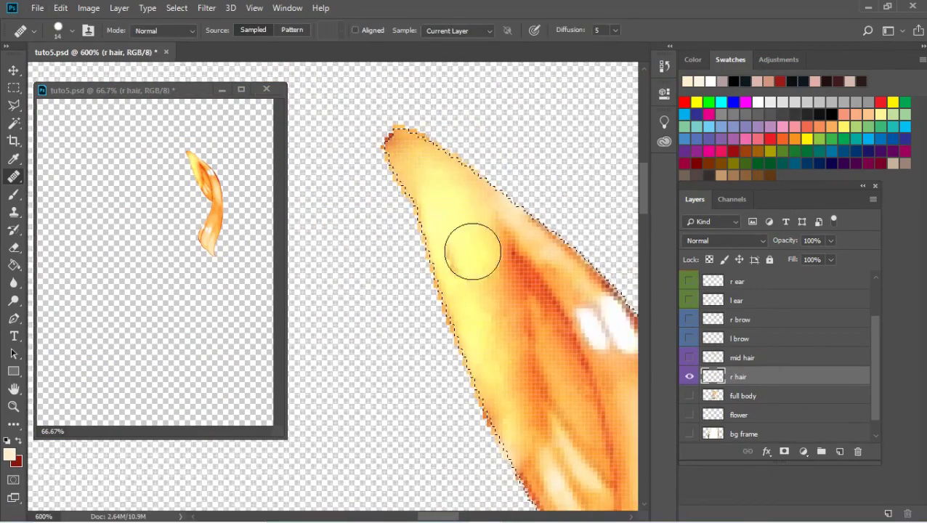
mouse_move(472, 250)
mouse_down()
mouse_move(519, 325)
mouse_move(534, 388)
mouse_move(522, 342)
mouse_move(494, 402)
mouse_move(548, 264)
mouse_up()
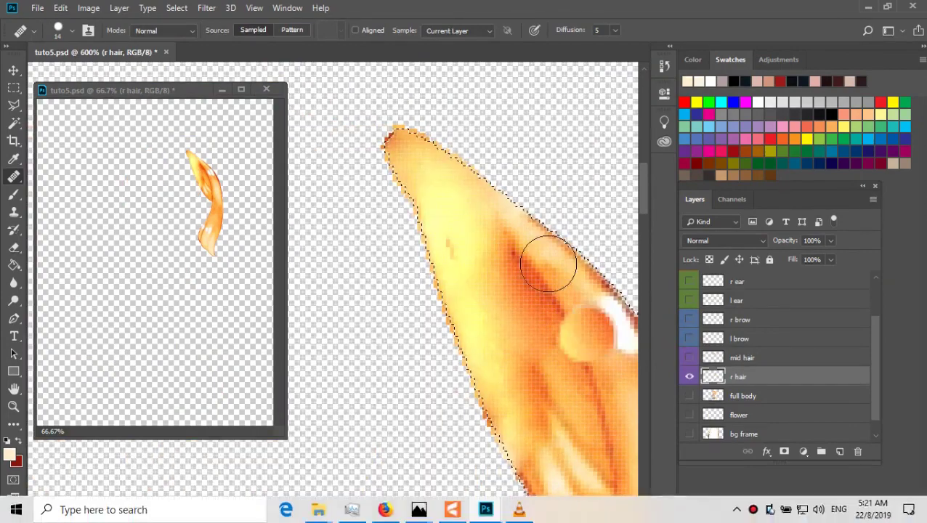
scroll(548, 264, down, 2)
click(689, 357)
alt+click(688, 395)
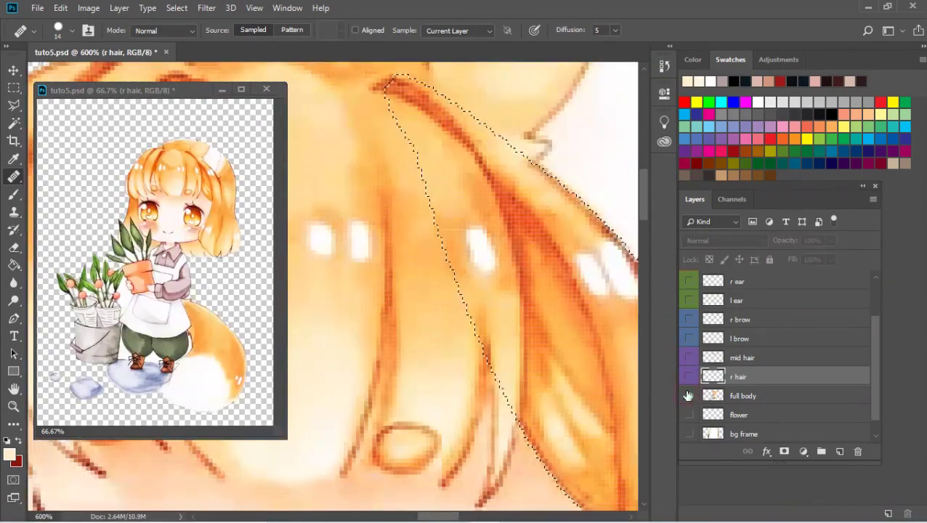
- Try deleting the selected lock area from the full body layer
click(742, 395)
scroll(523, 269, down, 2)
key(Delete)
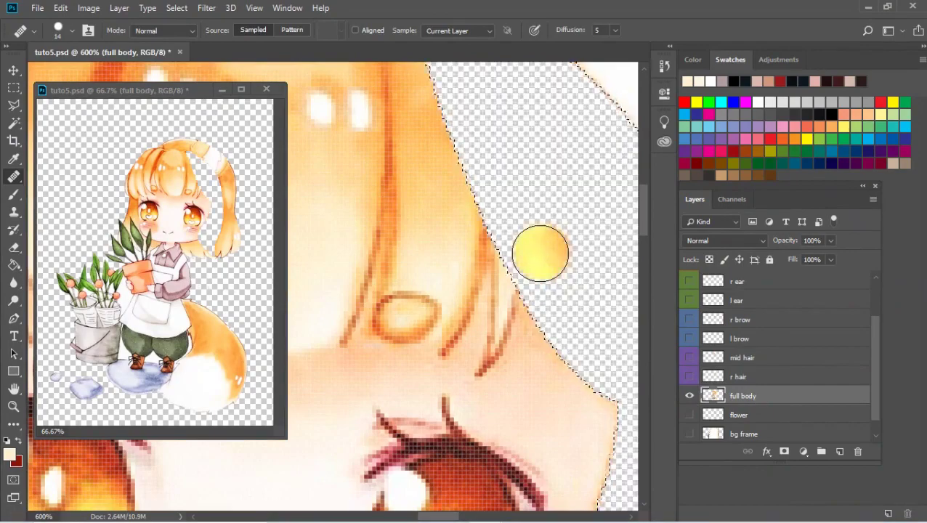
- Toggle the hair layers' visibility to check them over full body, leave only full body shown and clear the lock selection
key(z)
drag(522, 234, 465, 234)
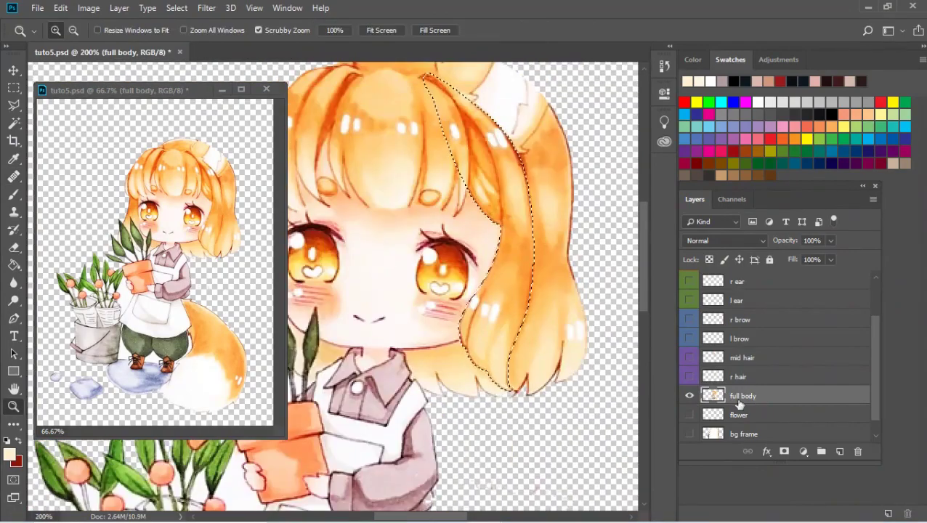
scroll(436, 290, down, 3)
alt+click(689, 377)
alt+click(690, 377)
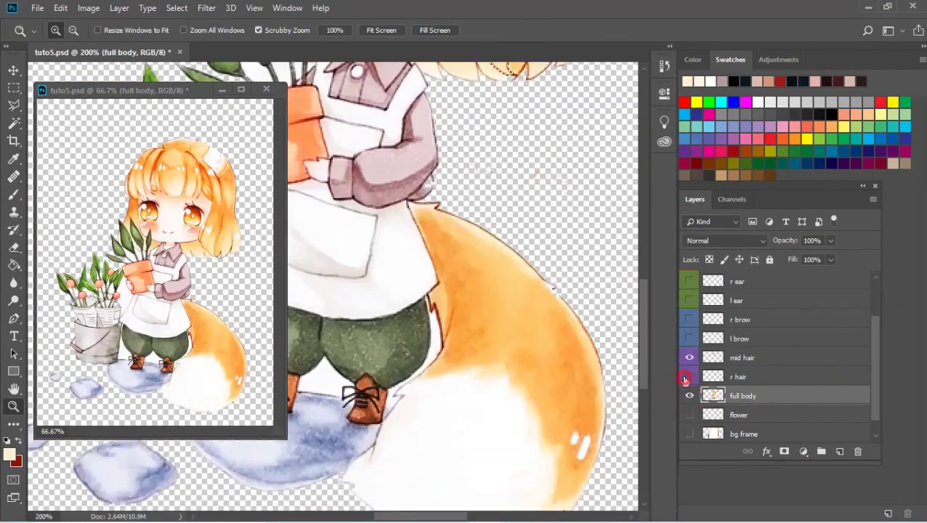
click(690, 377)
scroll(432, 461, up, 5)
scroll(432, 461, left, 1)
key(l)
right_click(407, 164)
click(435, 171)
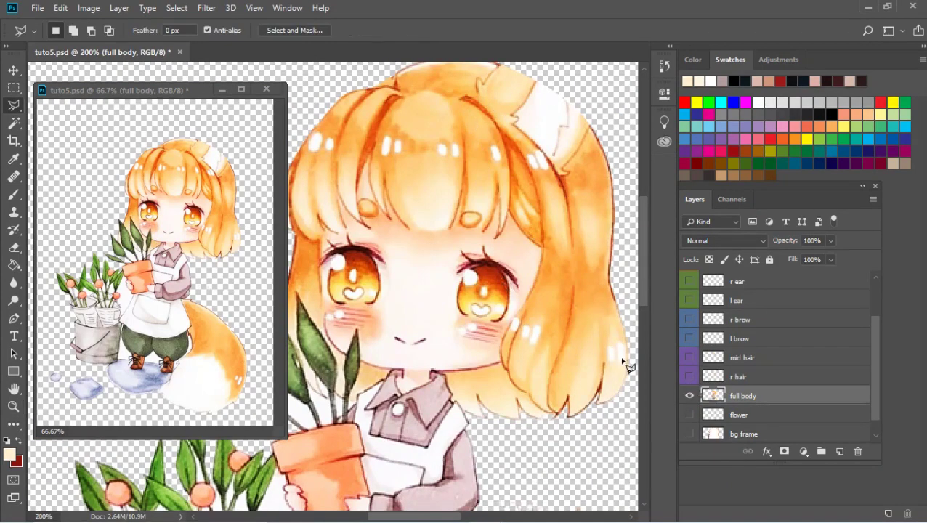
- Outline the eye and lashes on the r hair side with the Polygonal Lasso, copy them to a hidden layer named r eye and reselect full body
scroll(732, 436, up, 5)
drag(354, 287, 398, 211)
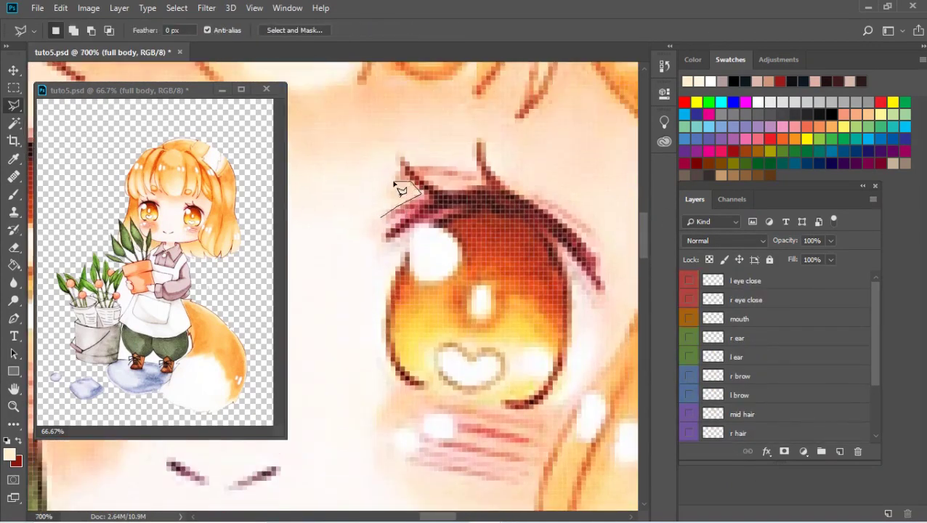
mouse_move(440, 141)
mouse_down()
mouse_move(594, 208)
mouse_move(473, 398)
mouse_move(506, 347)
mouse_move(464, 371)
mouse_up()
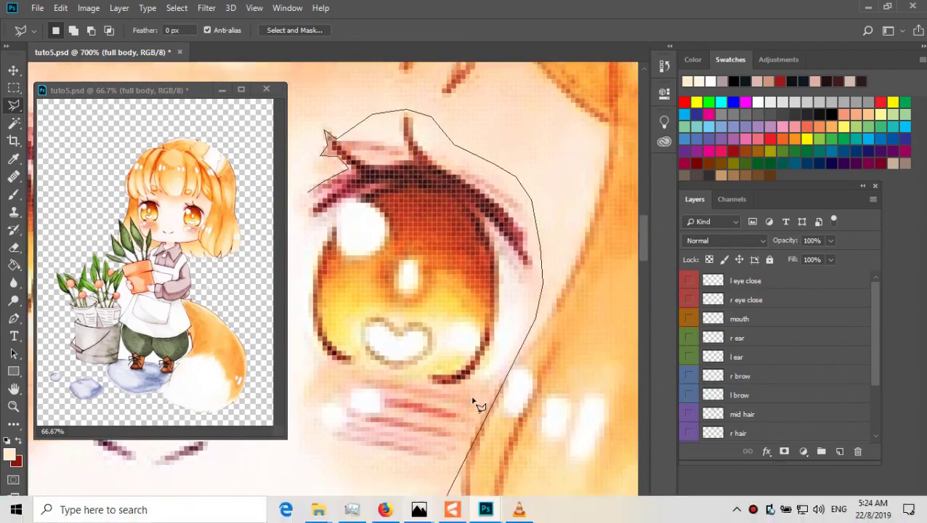
drag(336, 214, 331, 210)
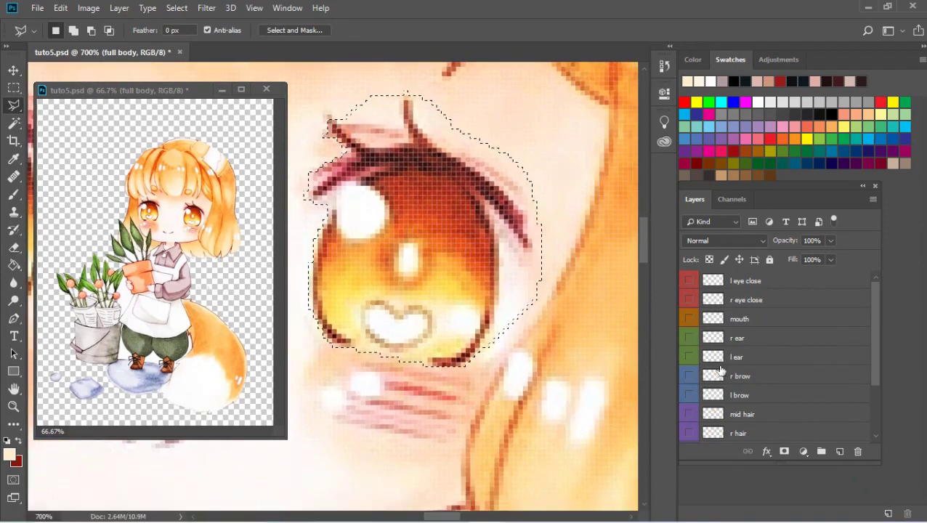
key(ctrl+j)
click(689, 376)
click(734, 398)
- Outline the other eye with its lashes on full body and copy it to a new layer named l eye
scroll(436, 291, left, 6)
drag(346, 176, 374, 174)
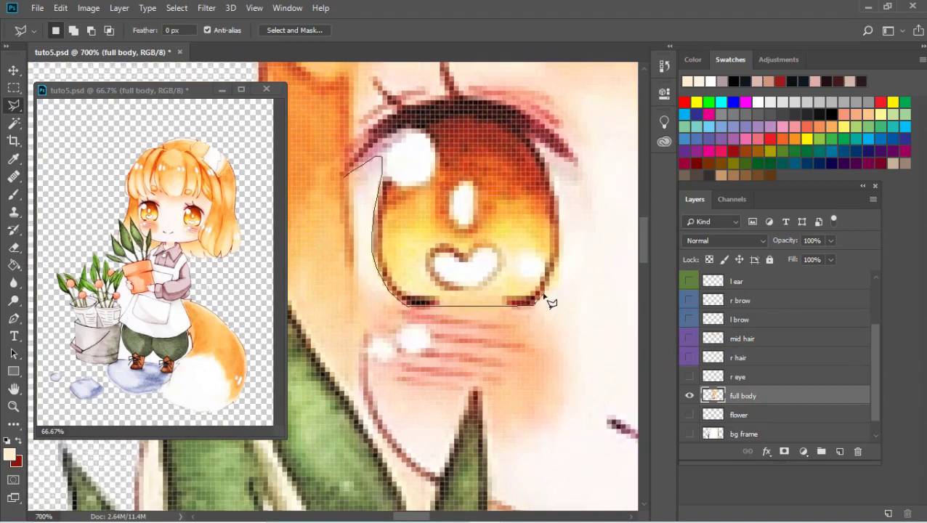
mouse_move(573, 169)
mouse_down()
mouse_move(577, 215)
mouse_move(534, 199)
mouse_up()
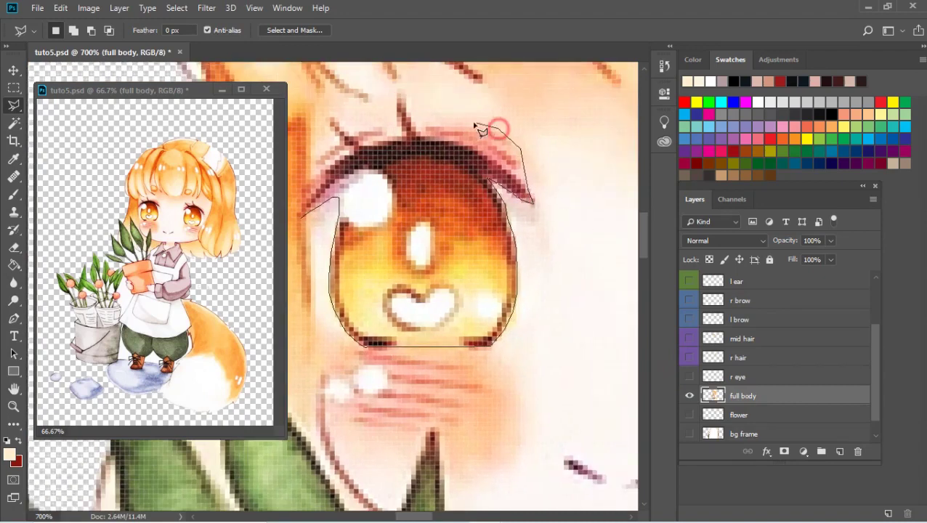
drag(311, 211, 308, 208)
key(ctrl+j)
double_click(737, 395)
text(l eye)
key(Return)
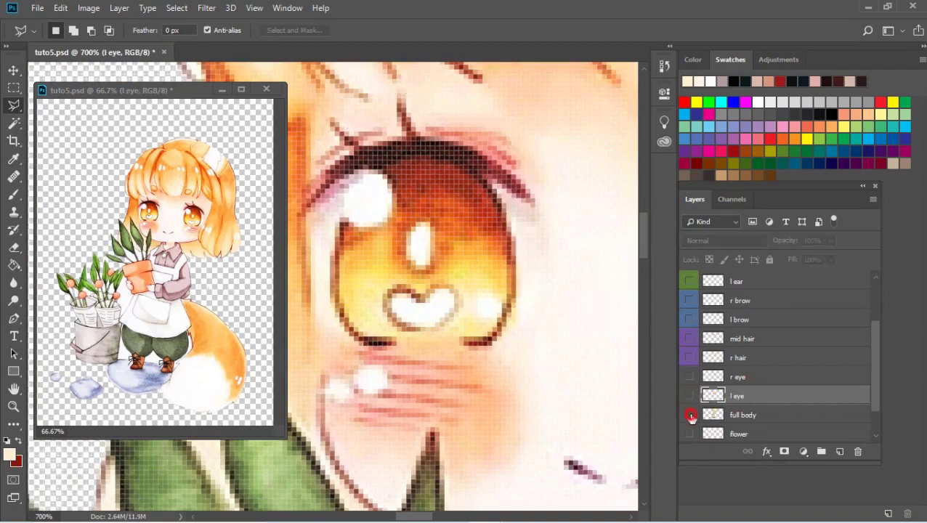
- Start outlining the bucket of plants on full body, from the bucket's base up past the flowerpot and above the leaves
key(z)
key(ctrl+0)
click(302, 356)
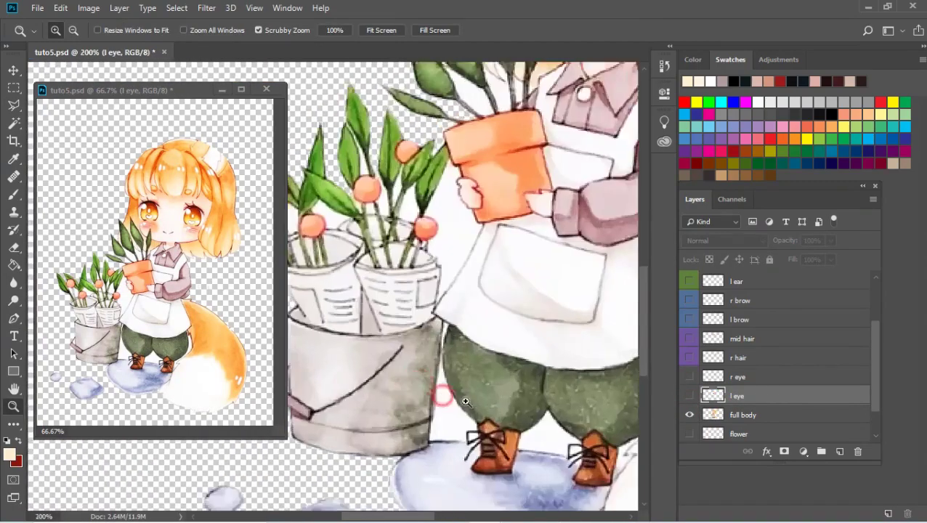
key(alt+bracketleft)
key(l)
scroll(506, 260, up, 3)
scroll(507, 259, up, 3)
ctrl+click(511, 324)
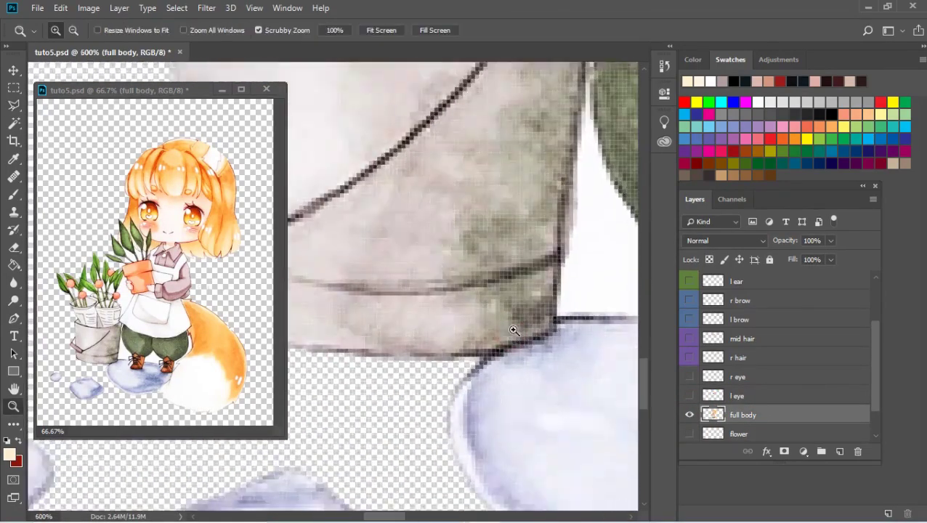
scroll(508, 276, up, 4)
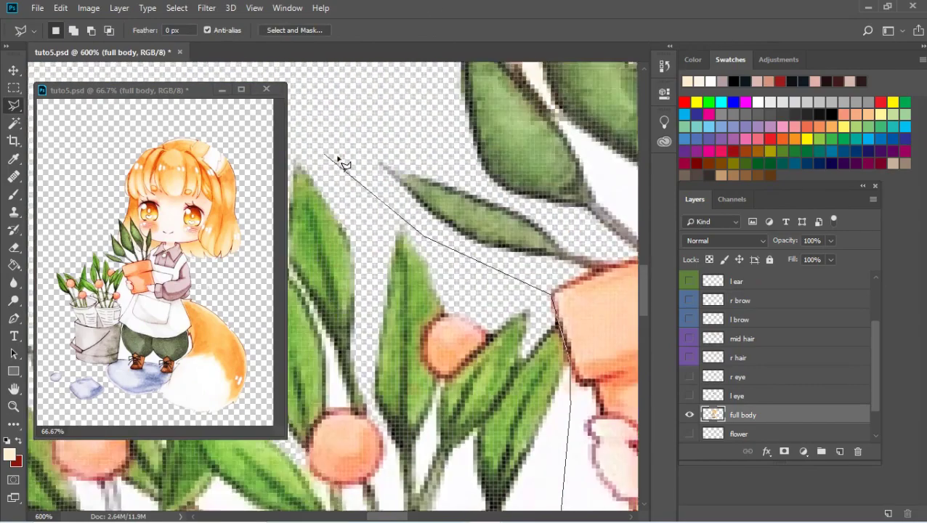
click(341, 161)
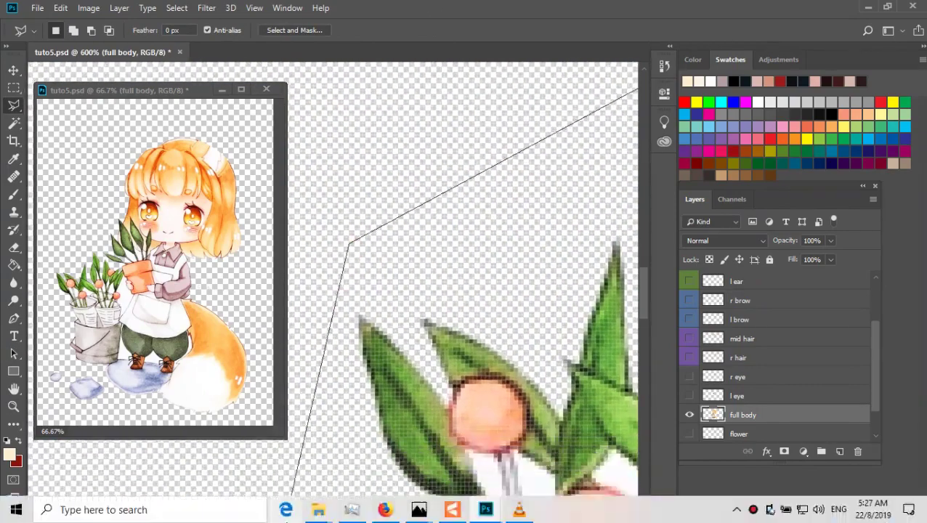
- Continue the outline down the outer side of the plants and beneath the bucket, closing it at the starting point
scroll(348, 290, down, 3)
click(348, 362)
click(409, 420)
scroll(407, 363, down, 3)
click(403, 338)
scroll(465, 291, down, 3)
click(412, 356)
scroll(496, 364, down, 2)
click(553, 340)
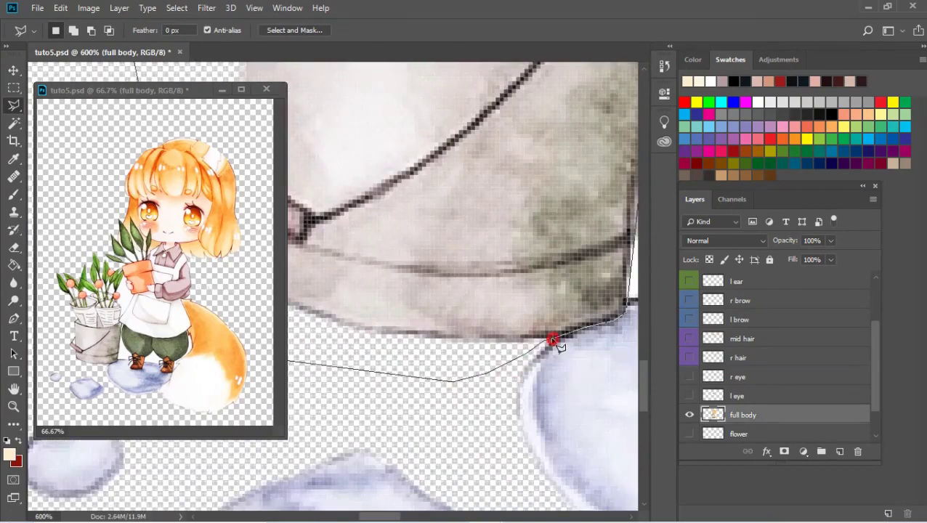
- Copy the outlined bucket and plants to a new layer named bin and clear the selection
key(ctrl+j)
text(bin)
key(Return)
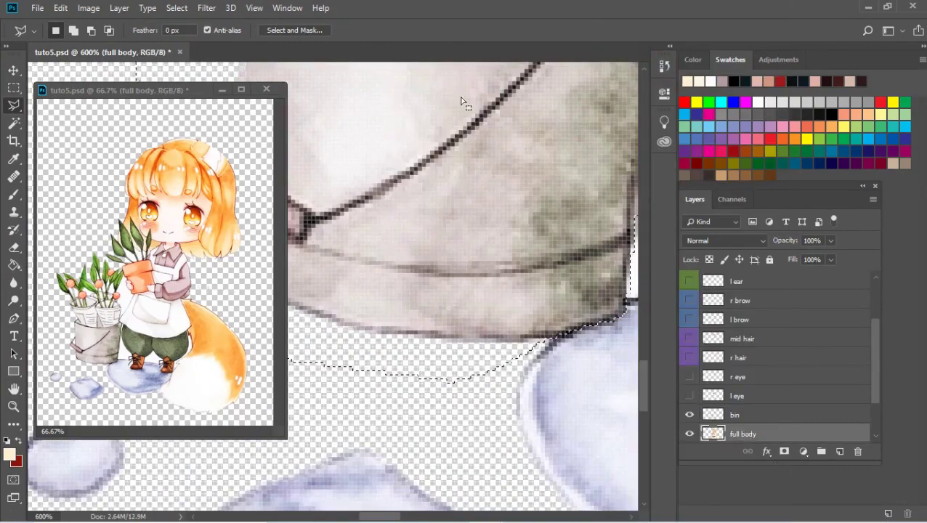
key(z)
right_click(491, 145)
click(502, 151)
- Show only bin, outline the leftover white area beside the outermost leaf and berry with the Polygonal Lasso, and delete it
alt+click(689, 414)
click(745, 420)
key(l)
scroll(528, 341, up, 1)
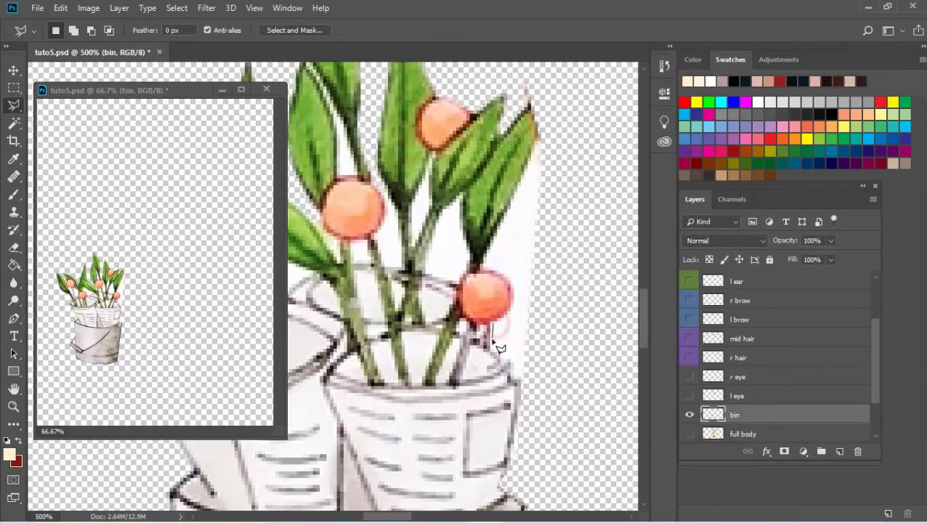
click(511, 290)
click(508, 316)
click(497, 328)
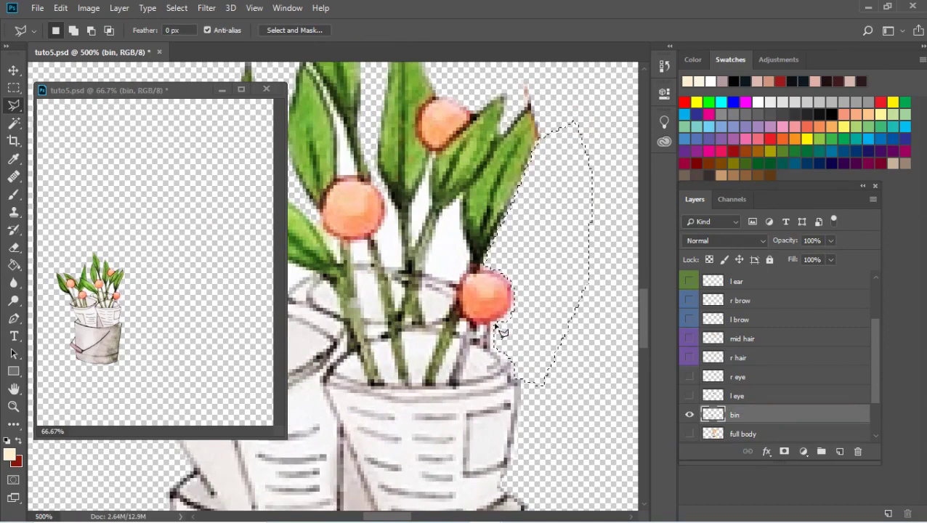
- Extend the cut-off leaf on bin by selecting a pointed tip, painting it olive green and blending it with the Healing Brush
double_click(524, 125)
key(j)
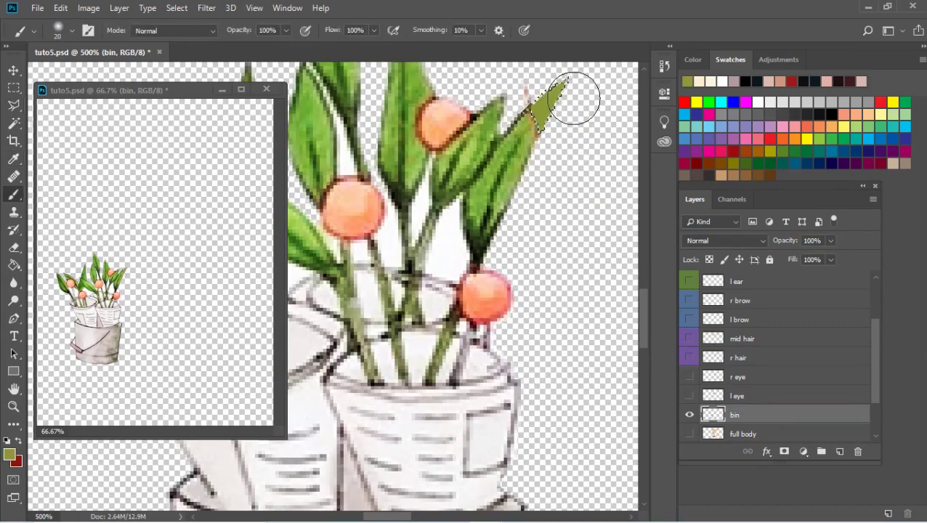
drag(533, 148, 548, 93)
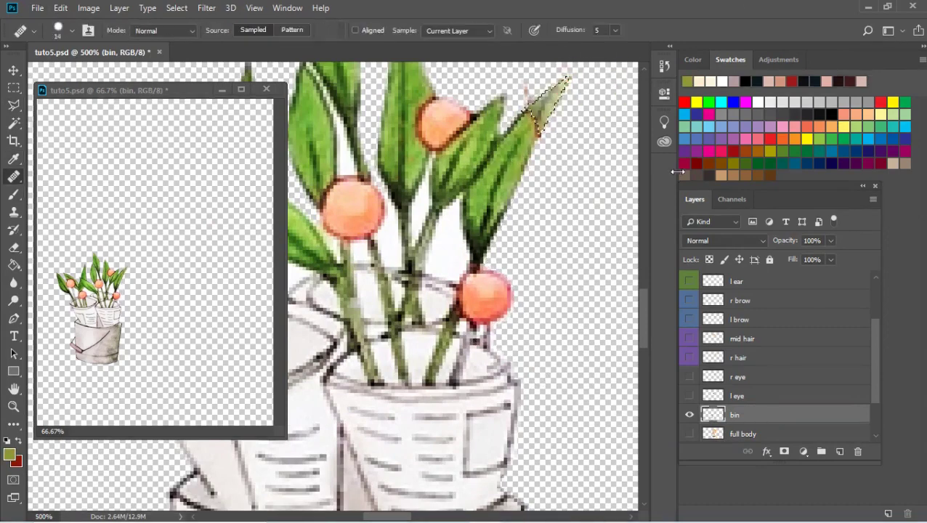
- Outline a narrow strip along the outer edge of the extended leaf tip on bin with the Polygonal Lasso
key(l)
scroll(579, 79, up, 1)
click(534, 169)
double_click(607, 172)
scroll(607, 173, down, 5)
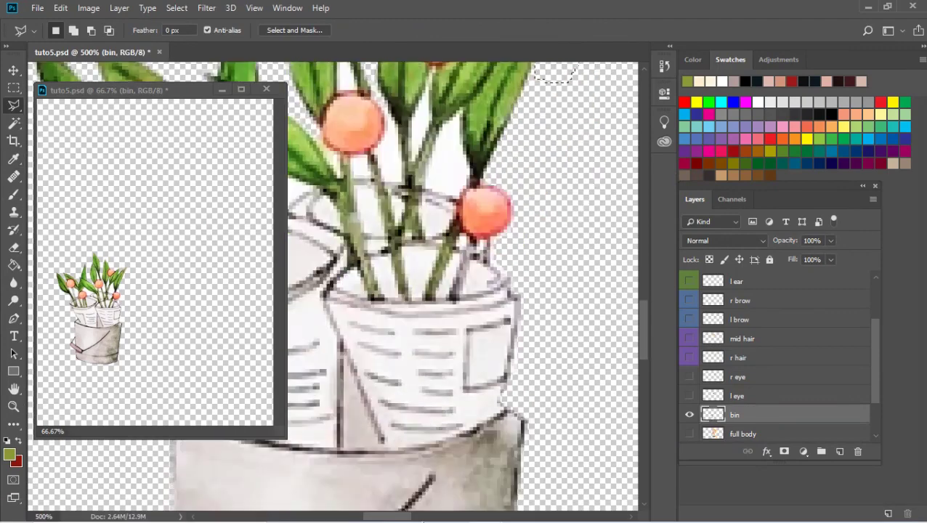
- Label the bin layer red and place it below full body, leaving bin hidden and full body shown
right_click(690, 415)
click(600, 434)
key(z)
right_click(433, 213)
click(456, 236)
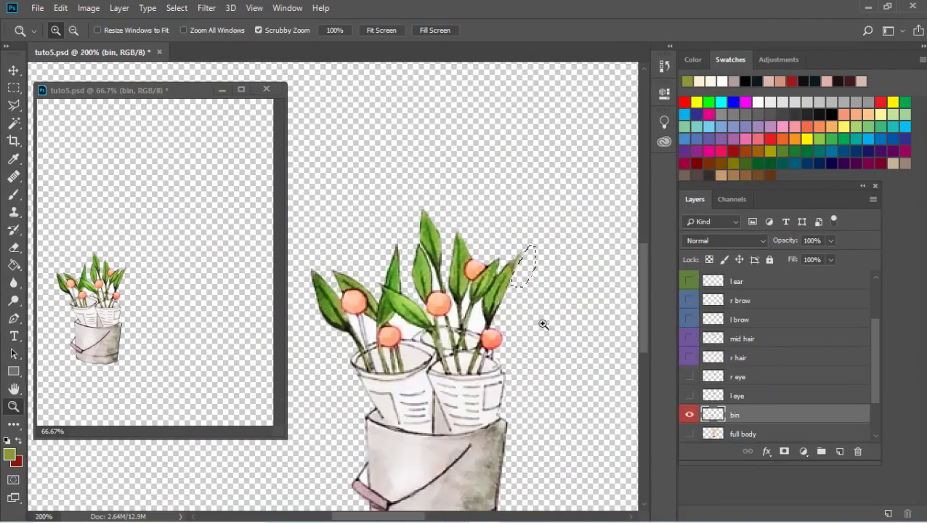
click(689, 434)
drag(748, 434, 748, 411)
click(689, 415)
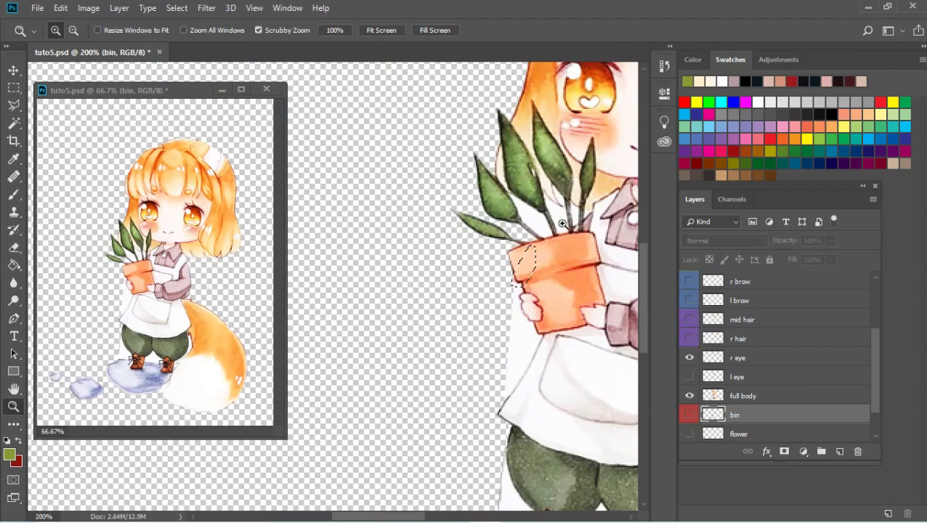
- Outline the girl's face and inner hair with the Polygonal Lasso, closing it beside the eye, and select full body
click(593, 203)
click(425, 167)
key(l)
click(331, 137)
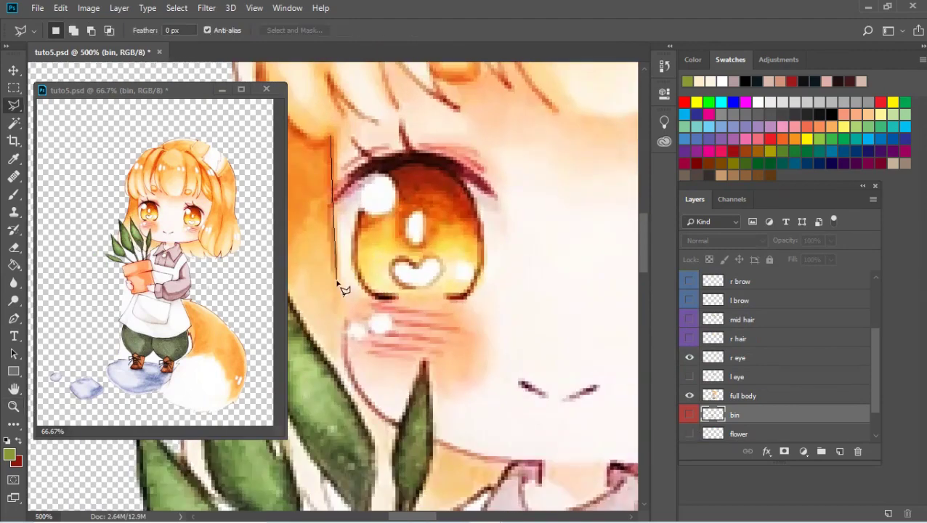
mouse_move(396, 429)
mouse_down()
mouse_move(448, 442)
mouse_move(440, 447)
mouse_move(562, 459)
mouse_move(504, 453)
mouse_move(594, 434)
mouse_move(646, 374)
mouse_move(564, 380)
mouse_move(619, 288)
mouse_move(584, 218)
mouse_move(478, 119)
mouse_up()
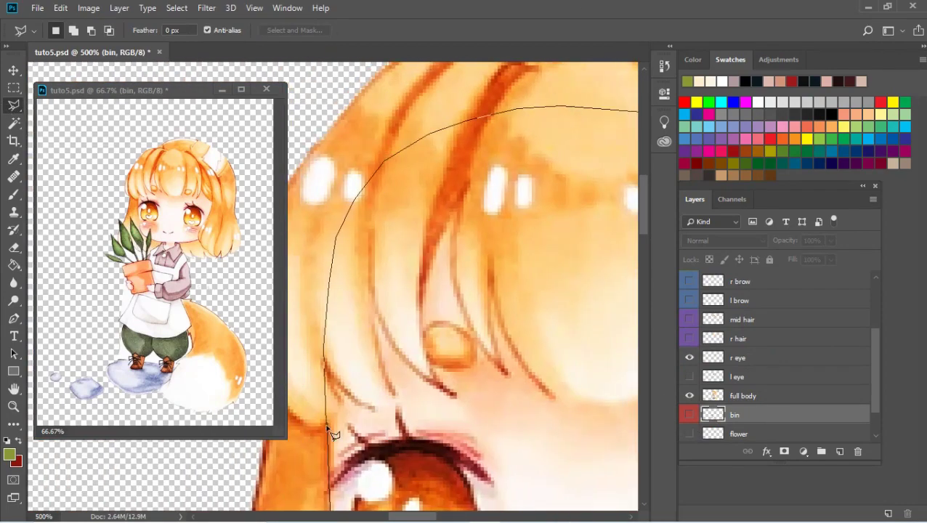
drag(332, 434, 333, 436)
click(742, 395)
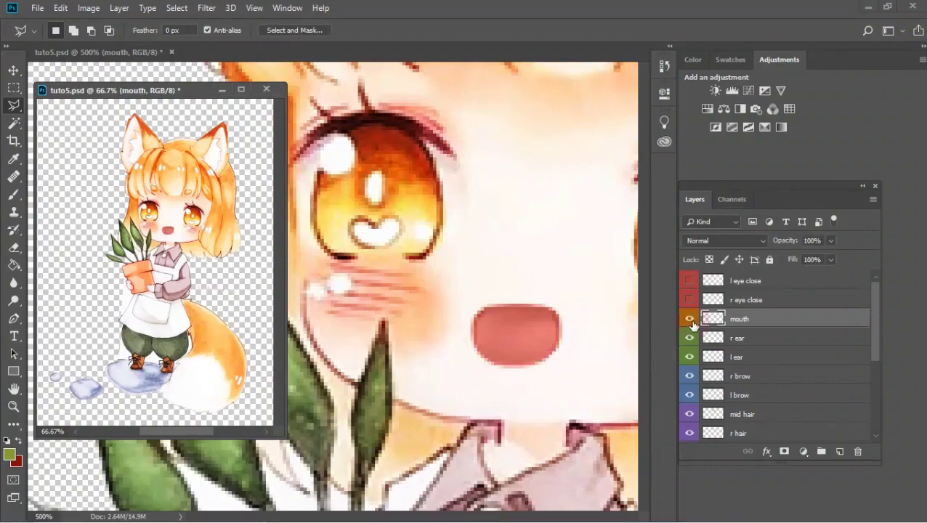
- Hide mouth and move the l eye close and r eye close layers together over the girl's eyes at X 706 px
click(688, 318)
click(749, 280)
shift+click(749, 299)
key(ctrl+t)
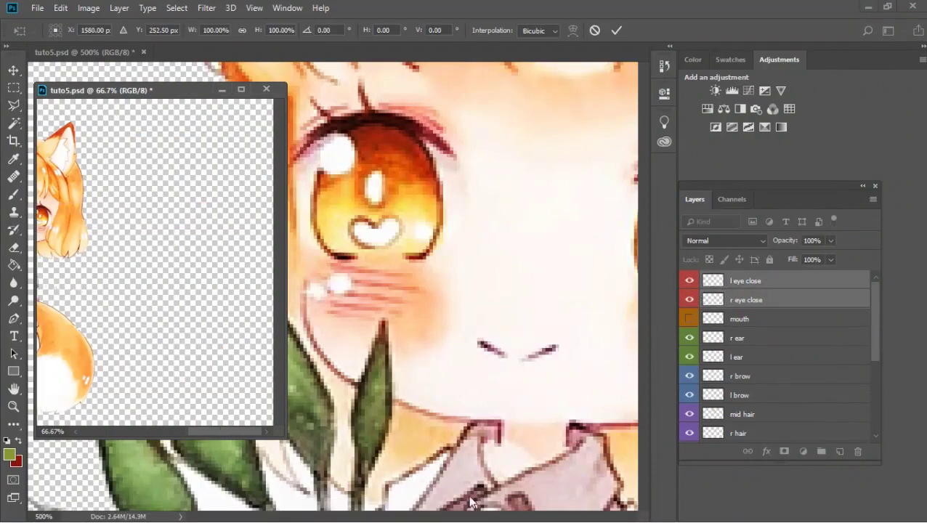
key(z)
right_click(483, 304)
click(507, 320)
drag(109, 89, 621, 48)
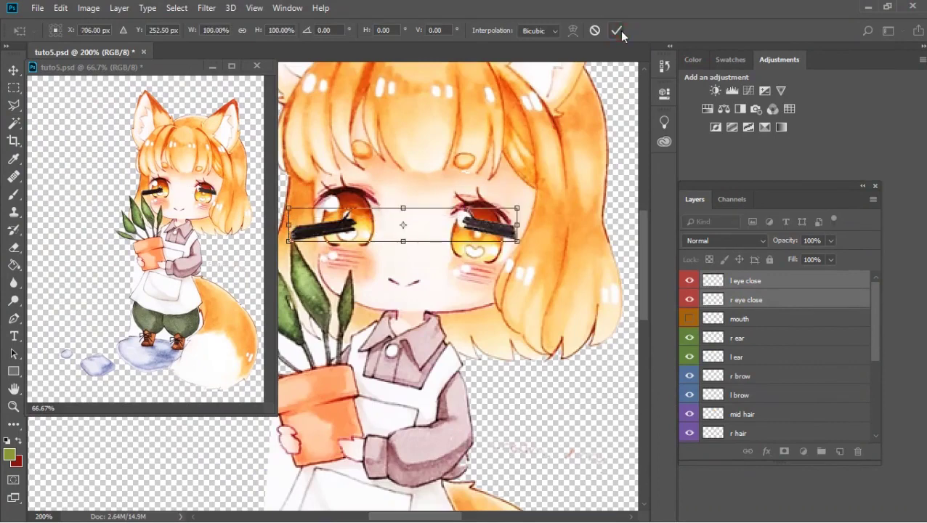
click(619, 31)
- Reposition the two closed-eye strokes individually so each sits across the lower part of its eye
drag(277, 221, 342, 244)
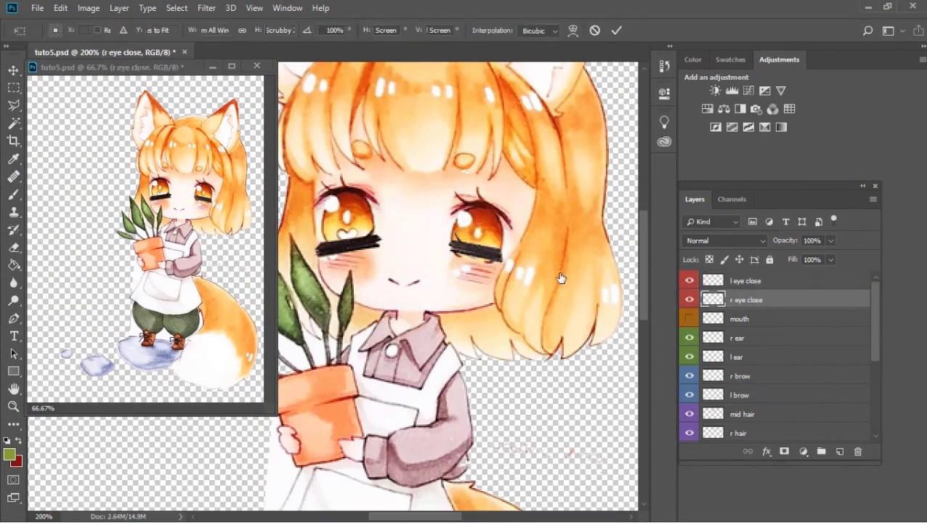
key(ctrl+t)
key(Return)
- Hide the visible layers and remove the full body copy layer with the cut-out face
click(695, 276)
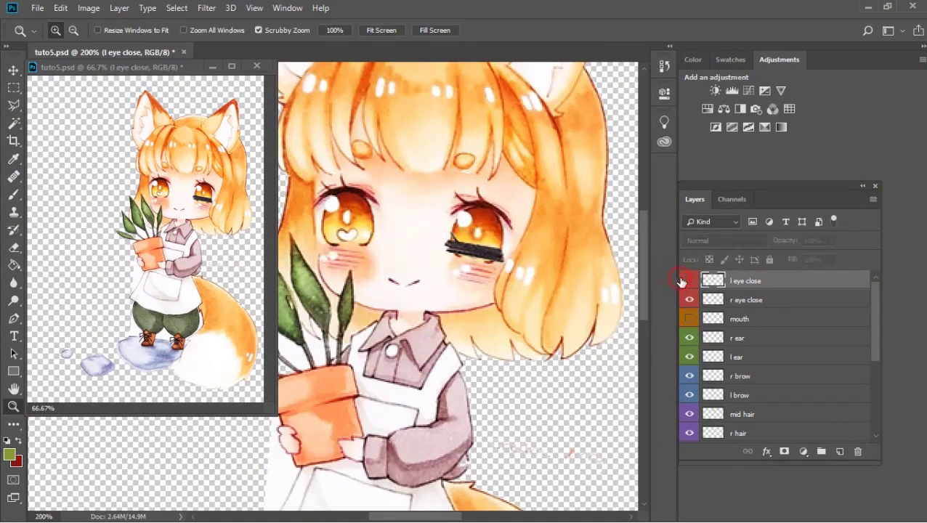
key(t)
key(ctrl+t)
key(Escape)
drag(690, 281, 690, 393)
click(689, 339)
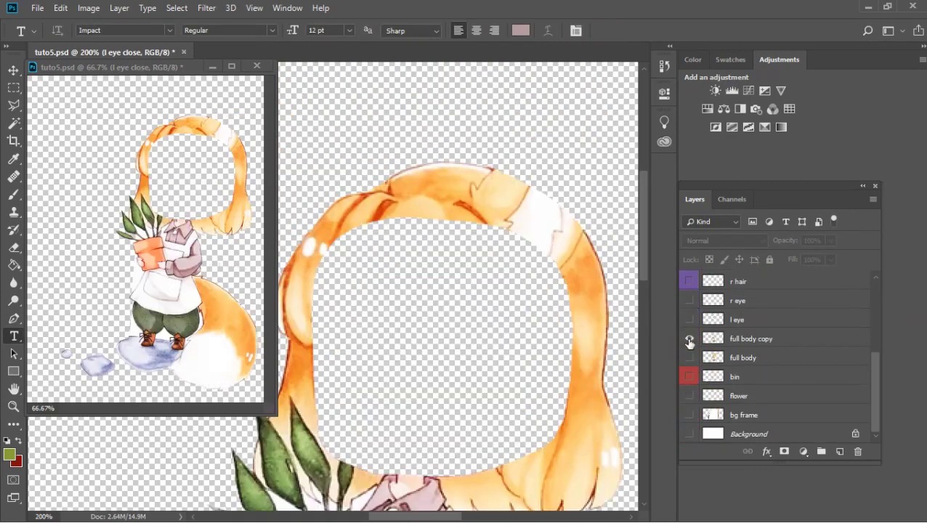
click(689, 358)
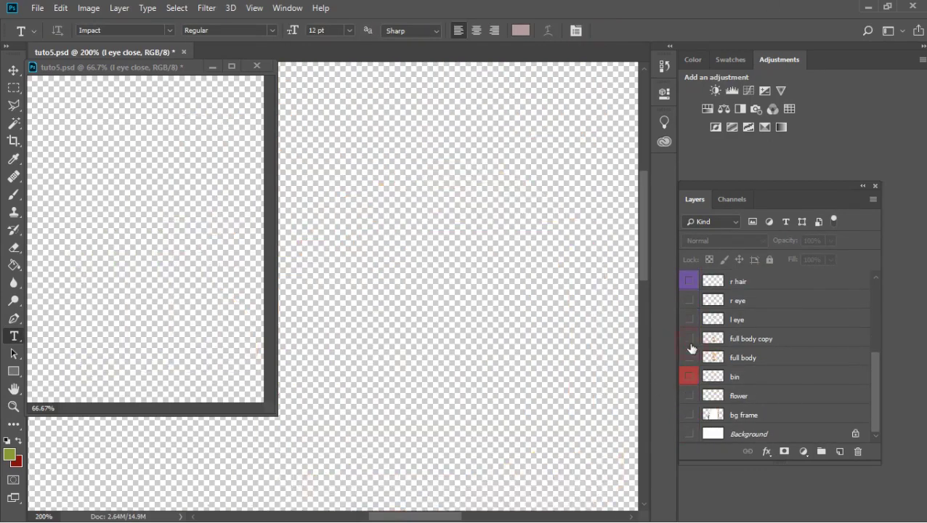
click(728, 339)
right_click(729, 339)
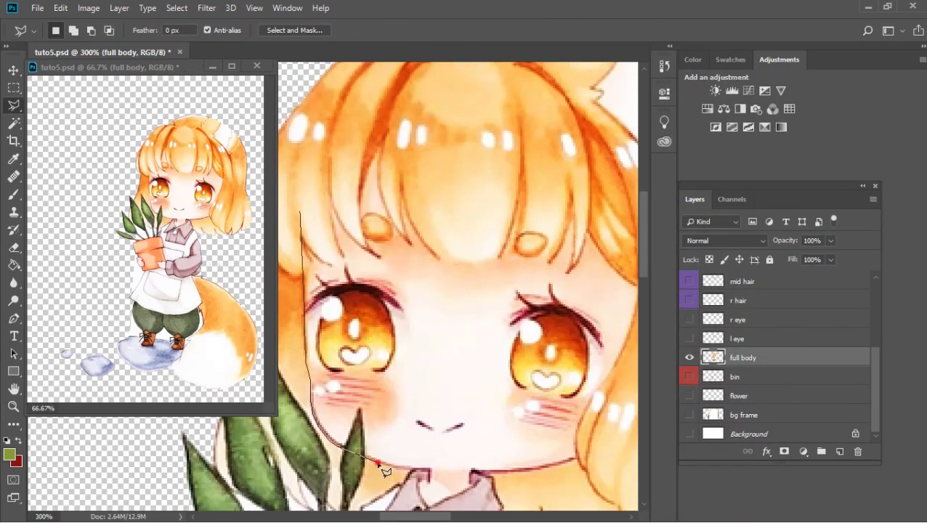
- Outline the face on full body along the chin and through the hair, copy it to a layer named face, and show only that layer
scroll(439, 481, right, 3)
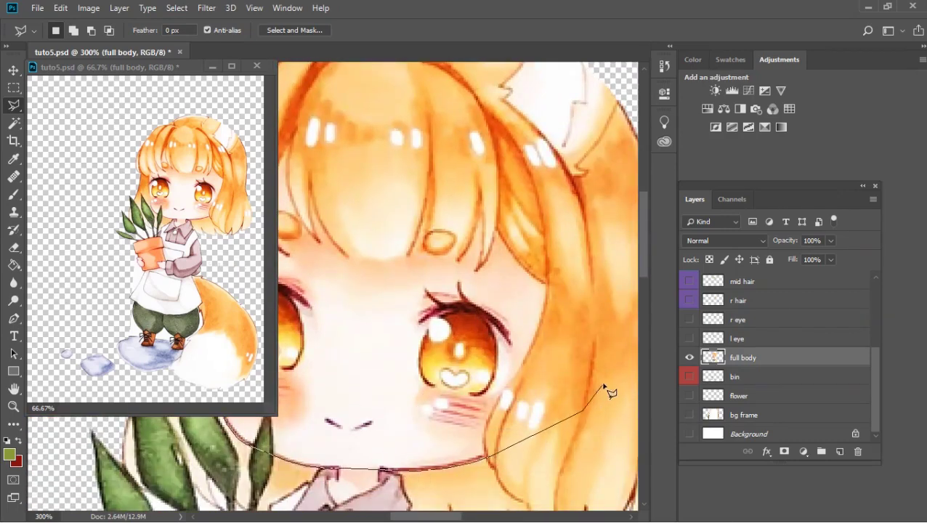
click(559, 114)
scroll(436, 145, up, 3)
click(480, 159)
click(425, 169)
key(ctrl+j)
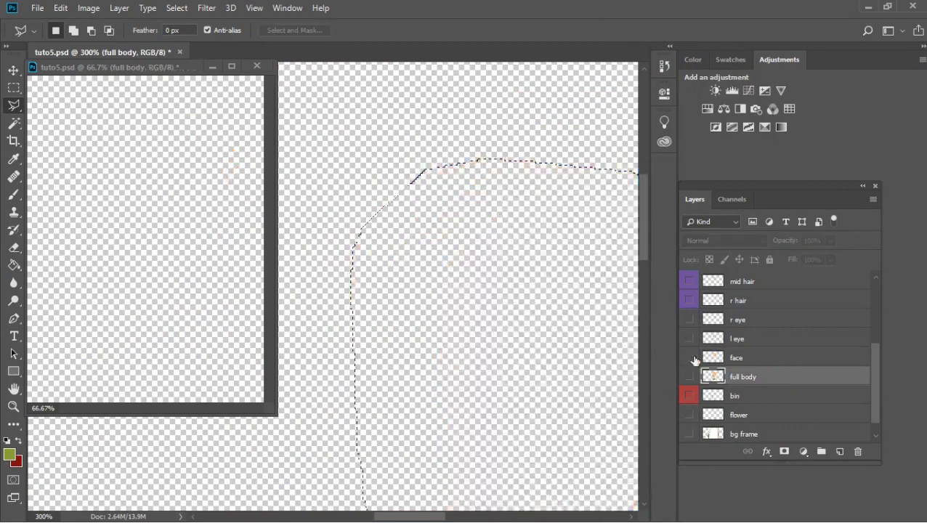
click(690, 357)
click(690, 376)
- Paint over the fringe and upper hair on the face layer with a sampled peach skin colour within the selection
drag(508, 363, 403, 298)
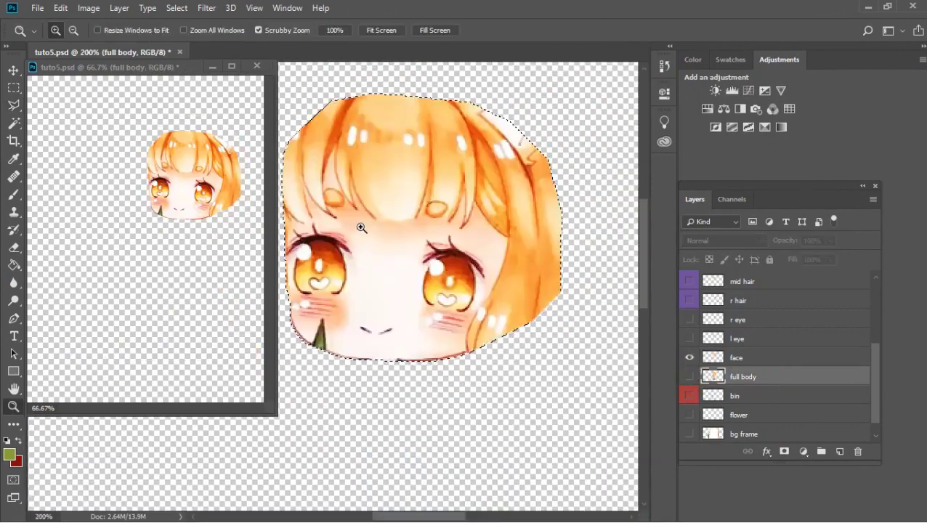
key(b)
alt+click(418, 263)
key(alt+bracketright)
key(bracketright)
drag(457, 203, 403, 120)
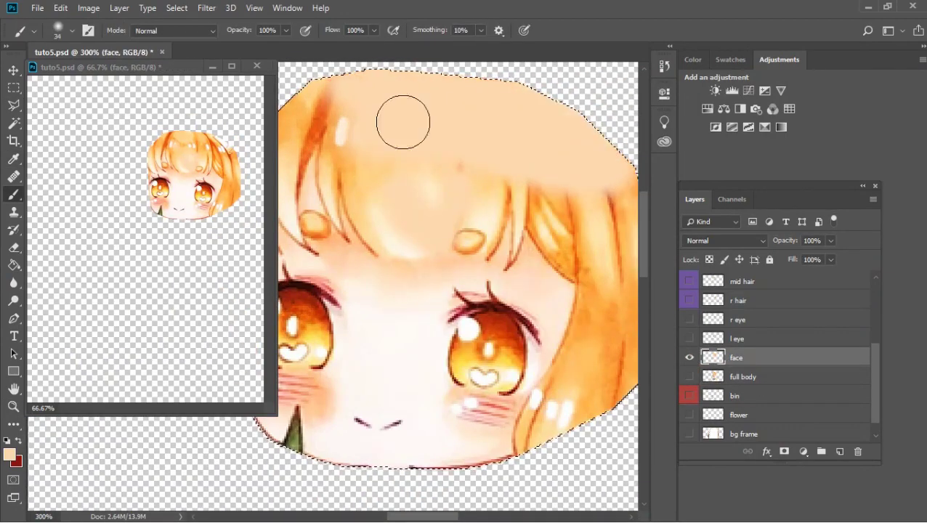
scroll(472, 144, left, 3)
mouse_move(471, 145)
mouse_down()
mouse_move(362, 249)
mouse_move(435, 136)
mouse_move(499, 200)
mouse_move(508, 224)
mouse_move(563, 227)
mouse_up()
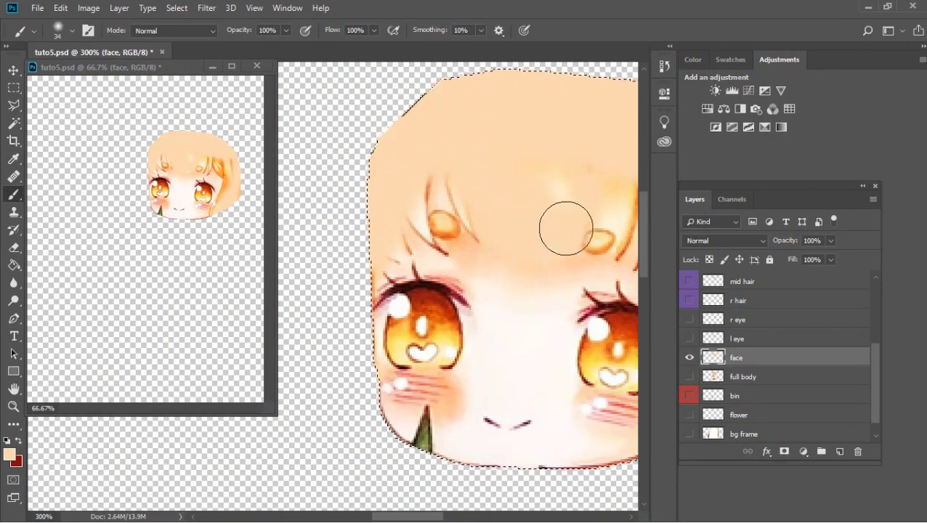
- Remove the remaining brows and hair strands from the face layer with the Healing Brush and peach paint, blending the side hair edge
key(j)
alt+click(554, 267)
mouse_move(459, 192)
mouse_down()
mouse_move(426, 169)
mouse_move(447, 250)
mouse_move(391, 222)
mouse_move(394, 255)
mouse_move(454, 159)
mouse_up()
scroll(503, 279, right, 3)
mouse_move(502, 279)
mouse_down()
mouse_move(528, 193)
mouse_move(549, 199)
mouse_move(578, 249)
mouse_move(600, 218)
mouse_move(605, 256)
mouse_up()
key(b)
scroll(452, 519, down, 1)
scroll(452, 520, right, 2)
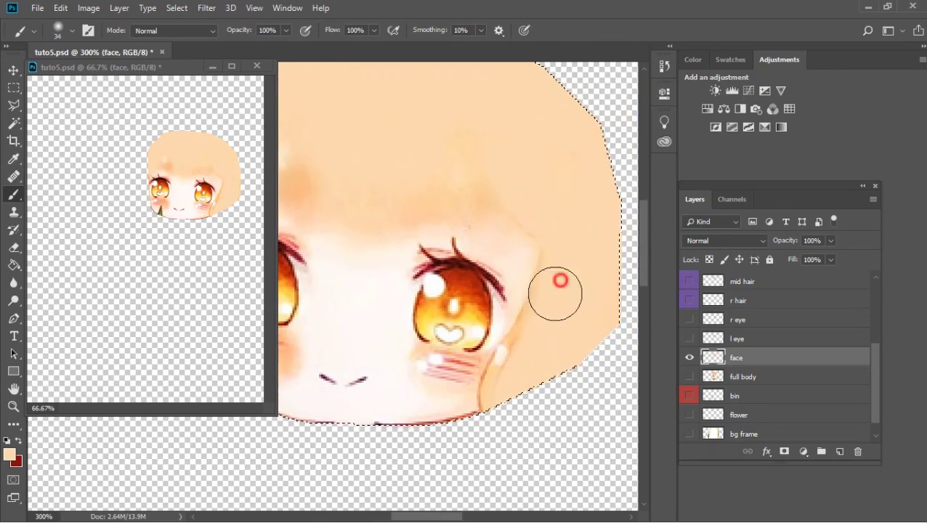
key(j)
scroll(508, 305, left, 4)
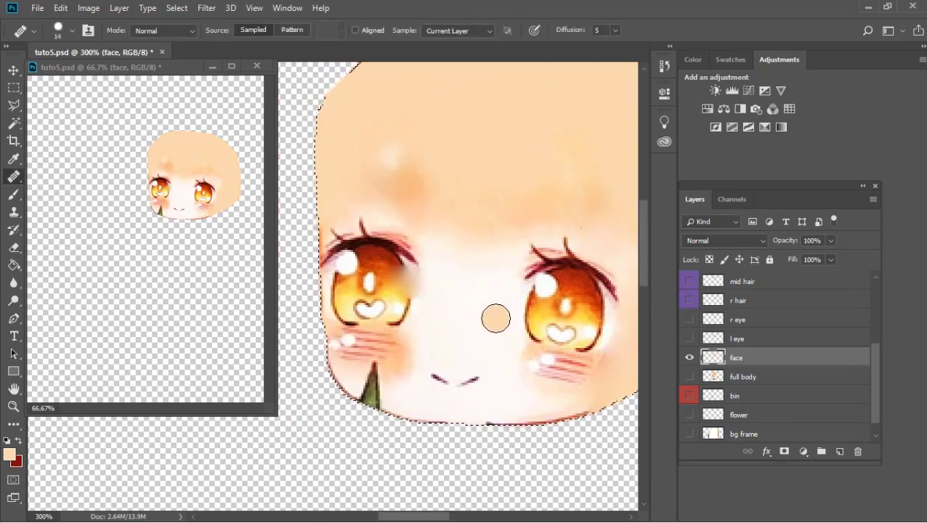
- Paint over both eyes on the face layer with a sampled near-white skin tone and heal the leftover lash lines
key(b)
right_click(435, 196)
drag(407, 258, 338, 293)
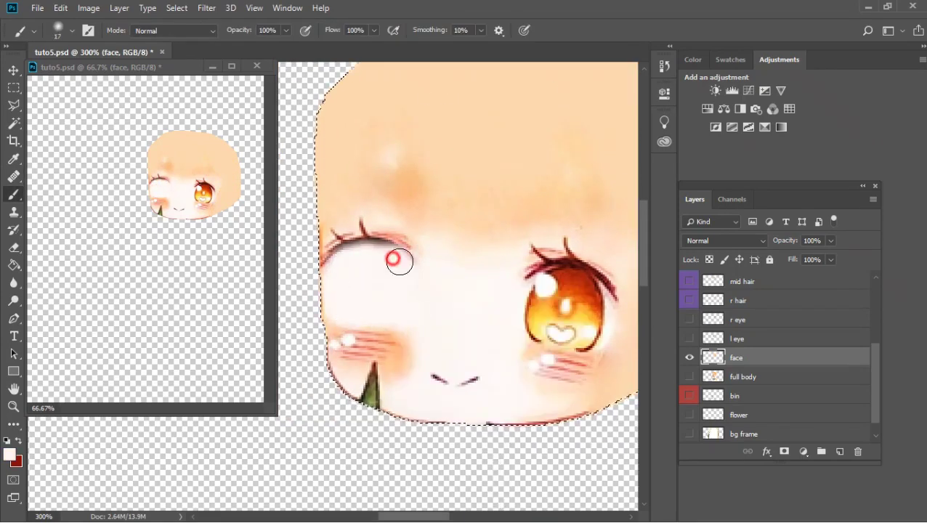
mouse_move(399, 262)
mouse_down()
mouse_move(554, 302)
mouse_move(531, 328)
mouse_move(588, 307)
mouse_up()
mouse_move(550, 275)
mouse_down()
mouse_move(549, 266)
mouse_move(339, 262)
mouse_up()
drag(548, 253, 580, 268)
key(j)
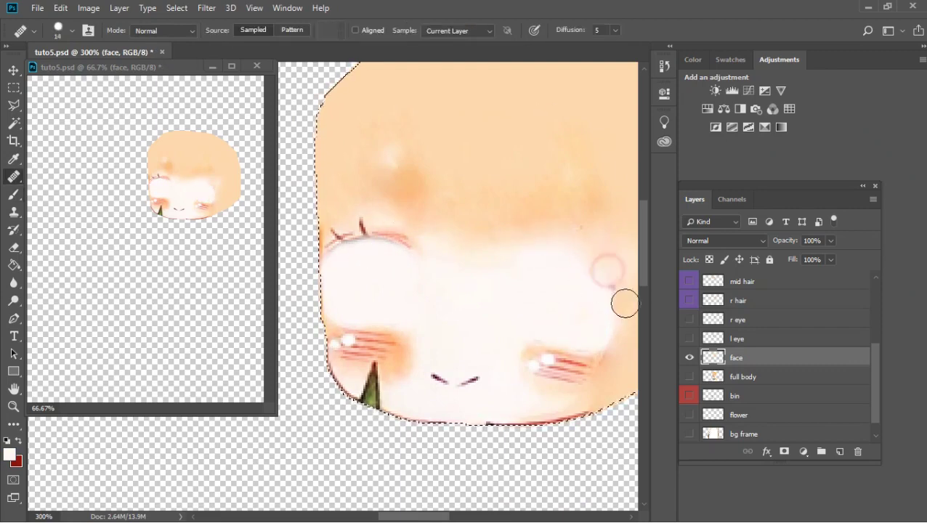
- Check the face under r eye and l eye, and paint out the green leaf tip on the cheek with blended peach
click(689, 339)
click(690, 320)
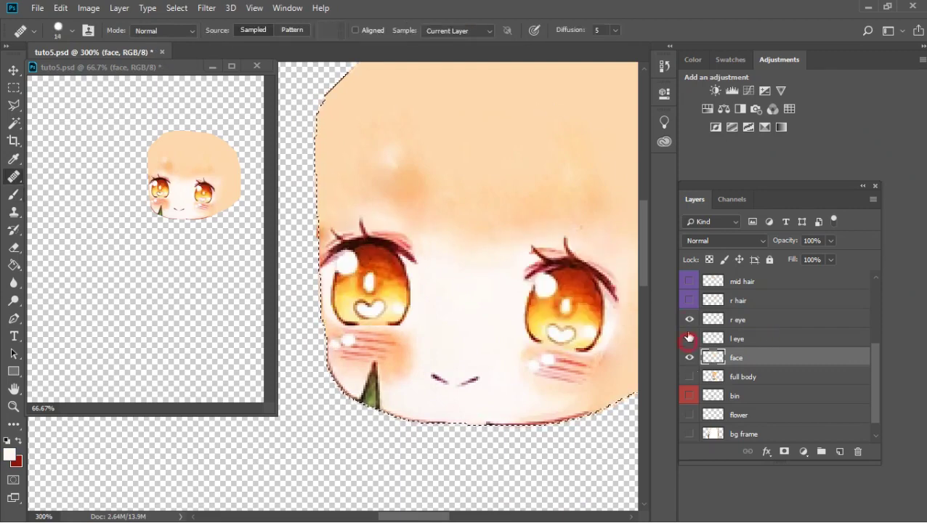
click(689, 339)
click(689, 320)
key(i)
key(b)
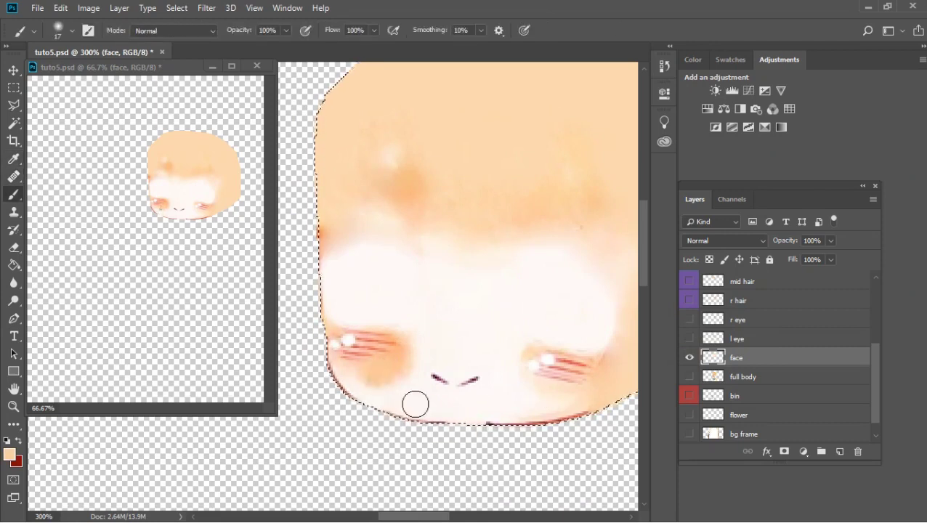
key(j)
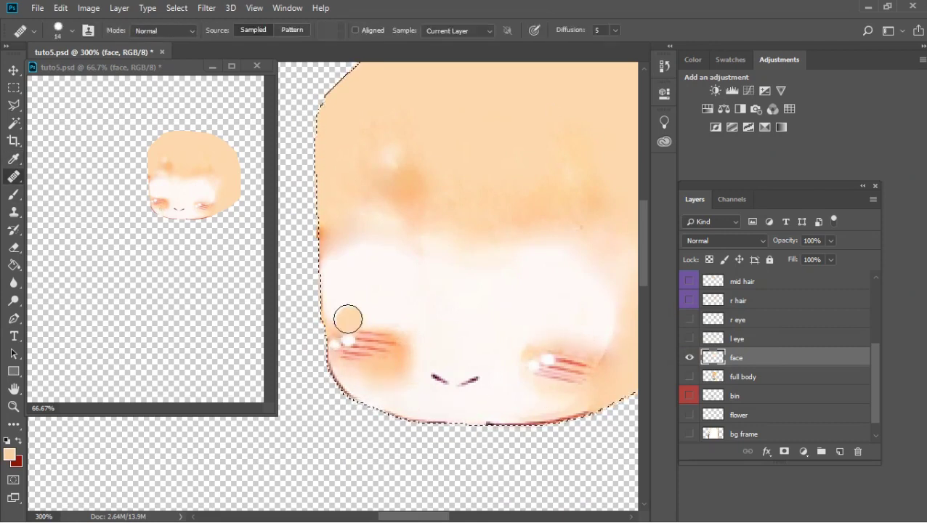
- Compare the retouched face layer with the eye layers and the original full body by toggling their visibility
click(689, 319)
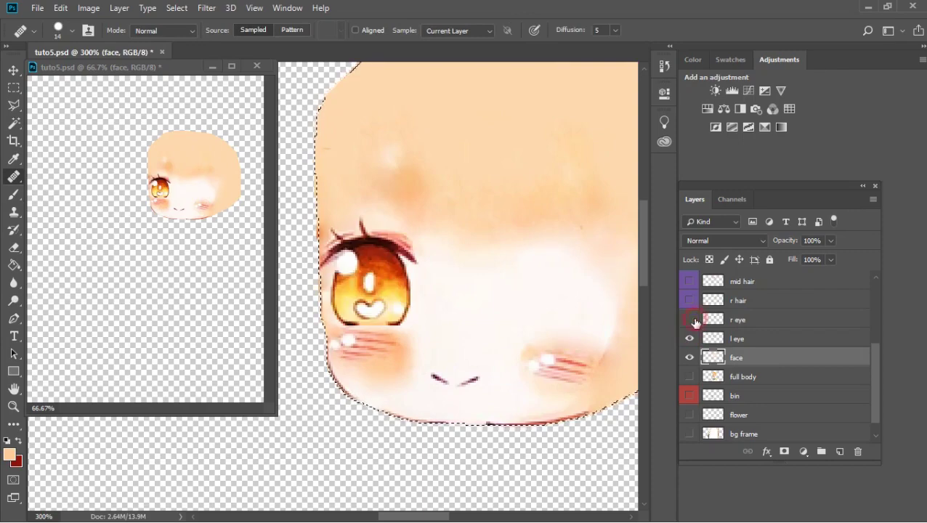
click(689, 376)
drag(689, 318, 690, 377)
click(689, 376)
click(690, 376)
click(690, 358)
key(z)
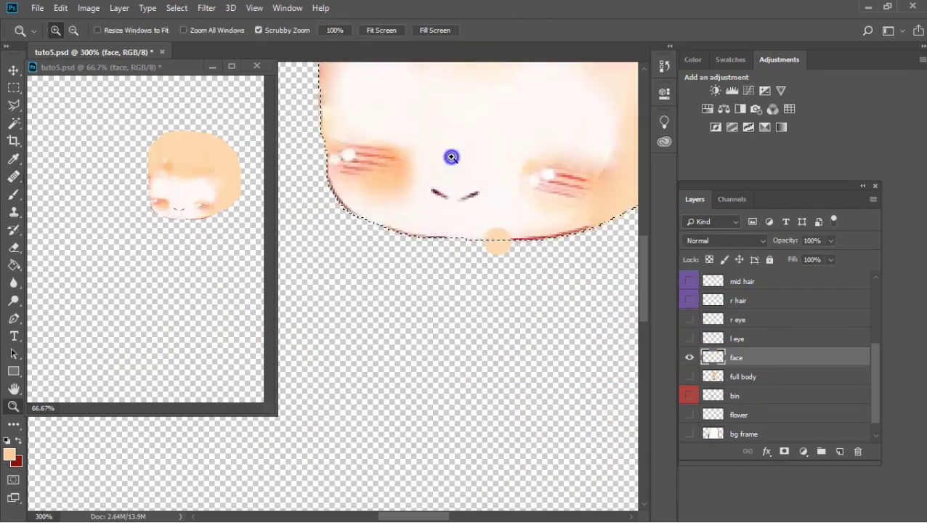
key(ctrl+minus)
- Show the hair, brow and eye layers over face to check how the assembled head looks
click(690, 281)
click(689, 300)
scroll(693, 349, up, 2)
drag(689, 395, 689, 415)
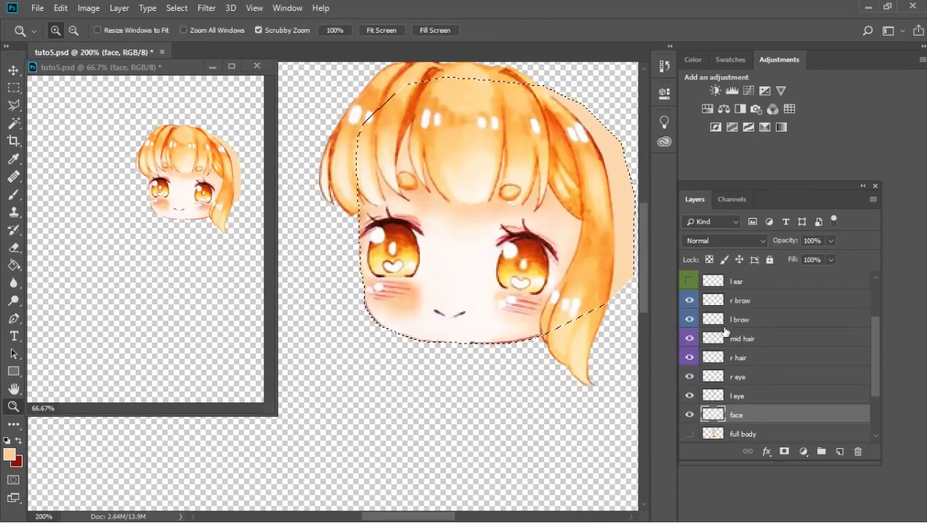
- Show only full body, duplicate it, and clip the duplicate to the original layer
scroll(691, 363, down, 2)
click(690, 376)
drag(689, 348, 690, 281)
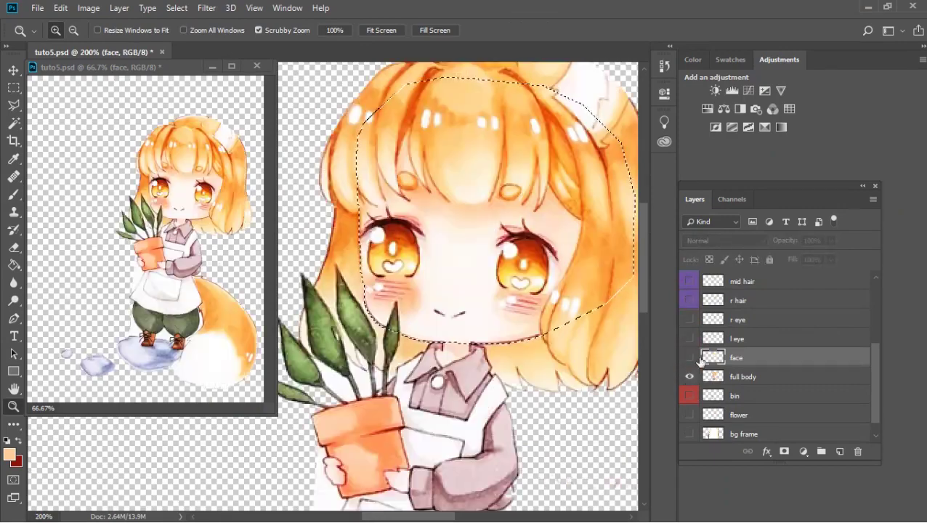
scroll(727, 334, up, 2)
click(742, 415)
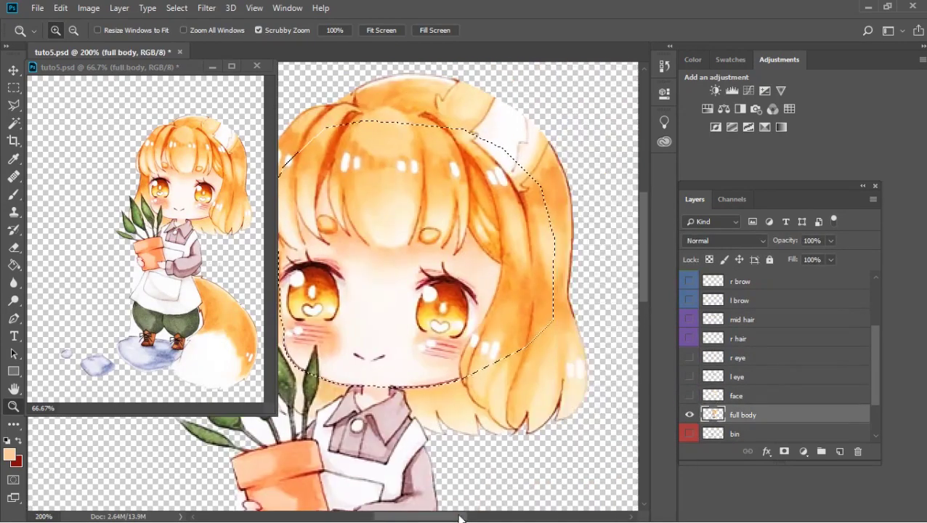
right_click(751, 415)
click(834, 79)
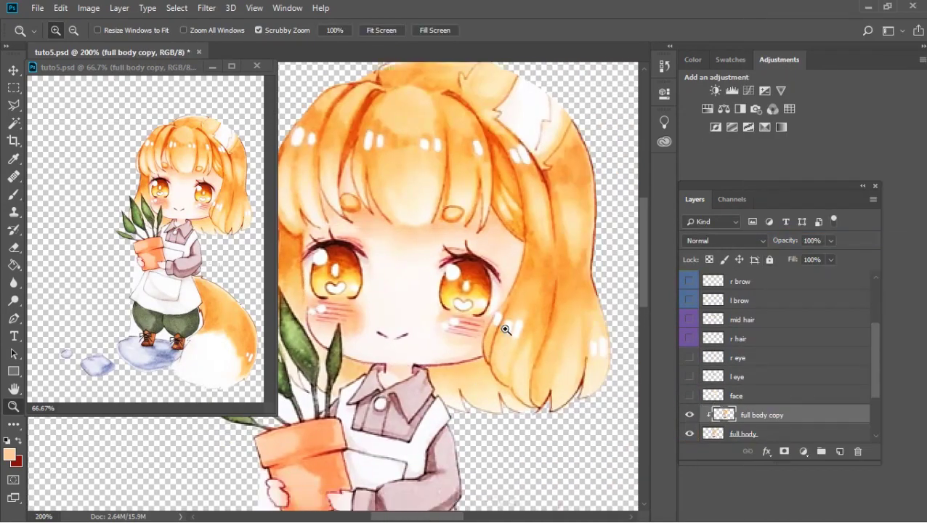
- Cover the ear remnant, fringe and most of the face on the clipped copy with hair texture, enlarging the Healing Brush to 31
key(j)
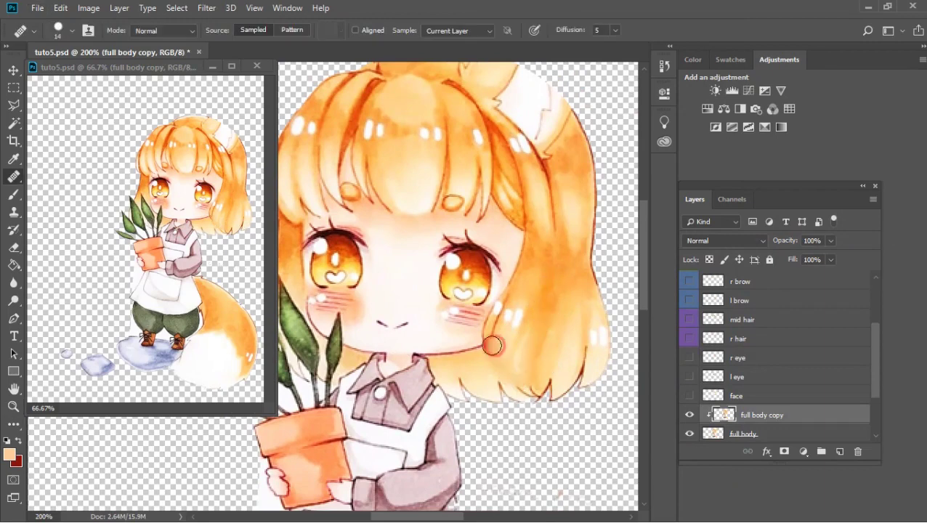
scroll(508, 124, up, 3)
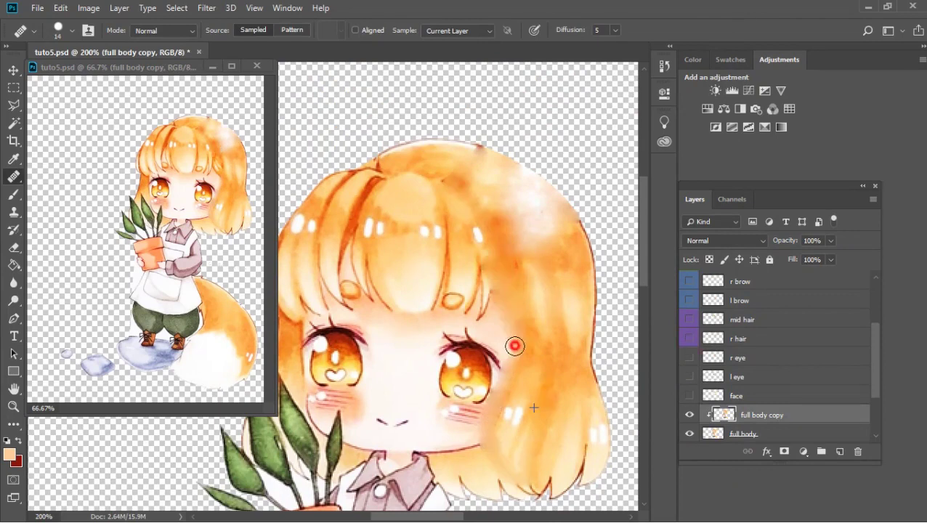
key(bracketright)
key(bracketright)
key(bracketright)
mouse_move(514, 346)
mouse_down()
mouse_move(449, 337)
mouse_move(451, 211)
mouse_move(474, 325)
mouse_move(457, 399)
mouse_move(424, 213)
mouse_move(479, 137)
mouse_up()
mouse_move(468, 209)
mouse_down()
mouse_move(412, 233)
mouse_move(420, 300)
mouse_move(573, 197)
mouse_up()
scroll(573, 197, right, 2)
scroll(707, 354, up, 1)
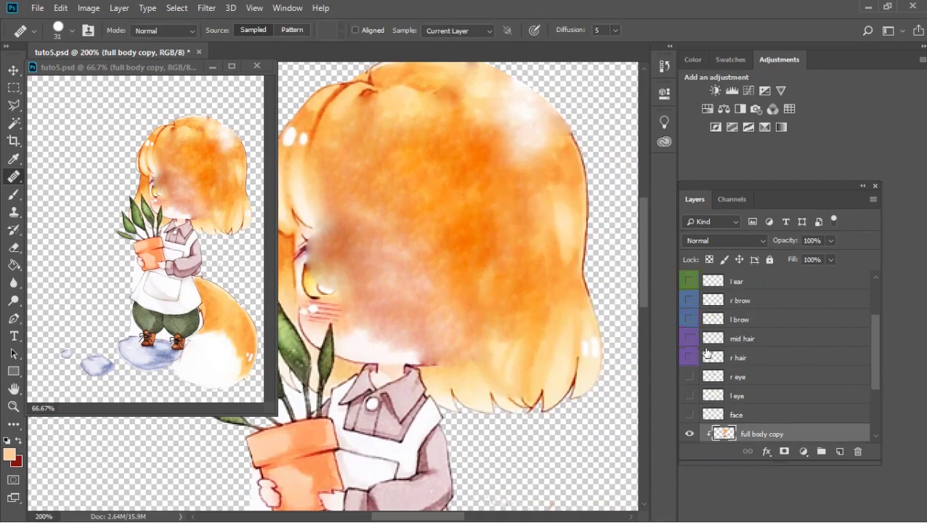
- Show mid hair, r hair and face above the healed full body copy and select the face layer
scroll(707, 354, up, 1)
click(689, 376)
click(689, 357)
scroll(688, 357, down, 1)
scroll(698, 392, down, 1)
drag(731, 395, 706, 389)
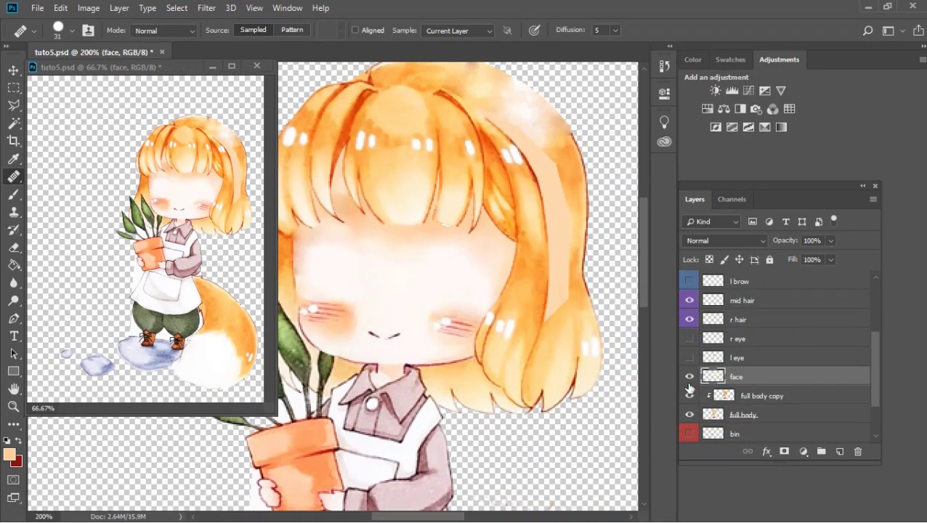
- Hide face, mid hair and r hair, and merge the healed full body copy into full body
click(689, 377)
key(alt+bracketleft)
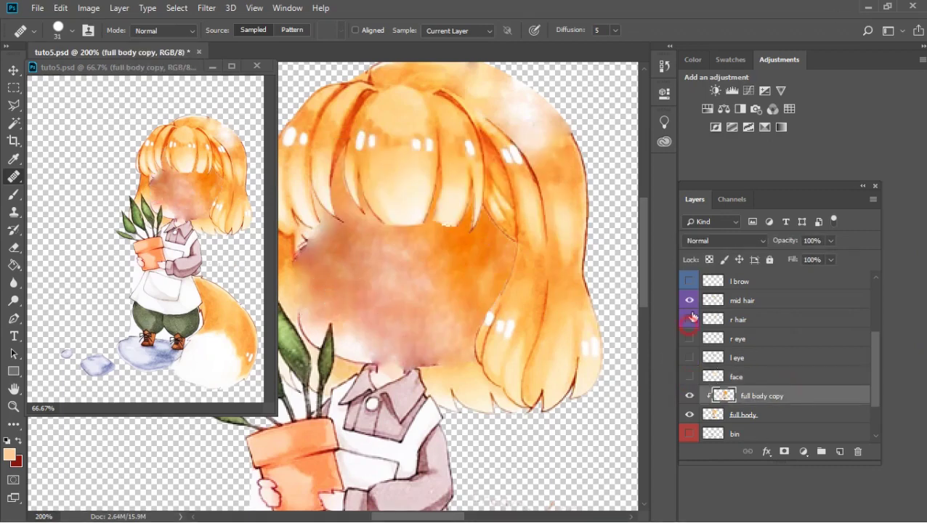
drag(690, 319, 690, 300)
scroll(325, 137, up, 3)
scroll(479, 329, down, 2)
scroll(479, 329, left, 3)
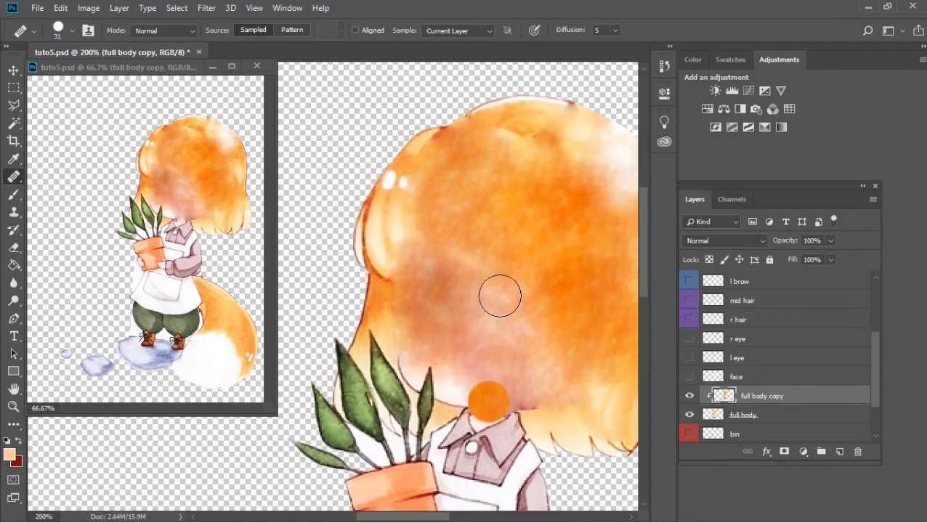
scroll(465, 334, up, 1)
key(Delete)
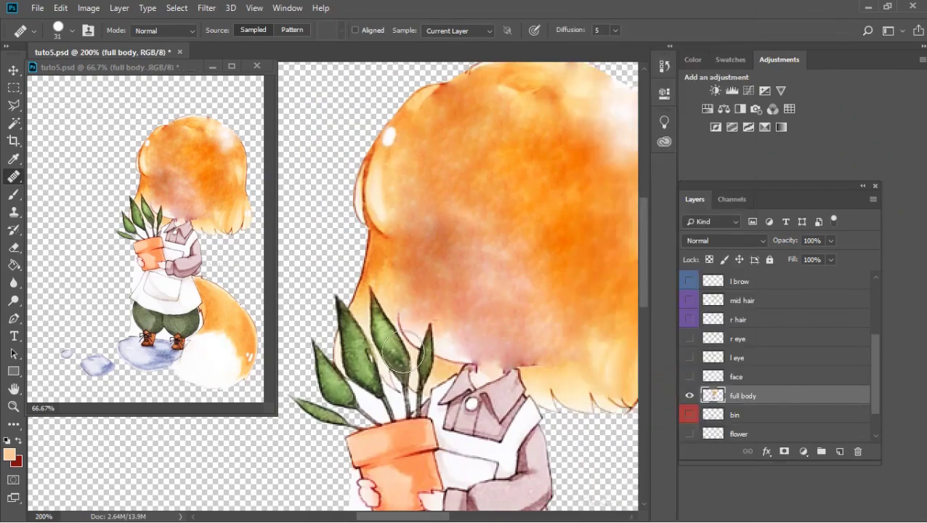
- Clear the white background beside the hand, flowerpot and apron edge on full body using the Polygonal Lasso
scroll(479, 329, down, 5)
key(l)
scroll(355, 420, up, 3)
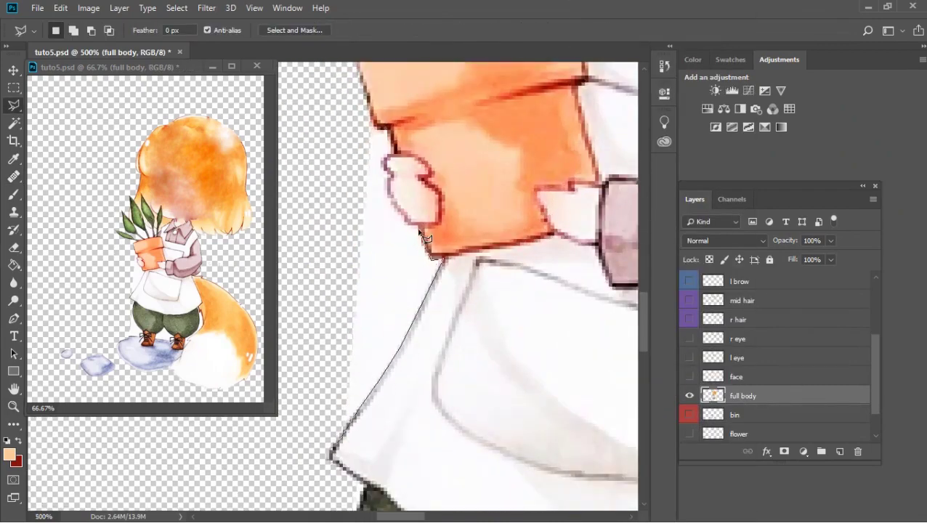
scroll(305, 372, down, 10)
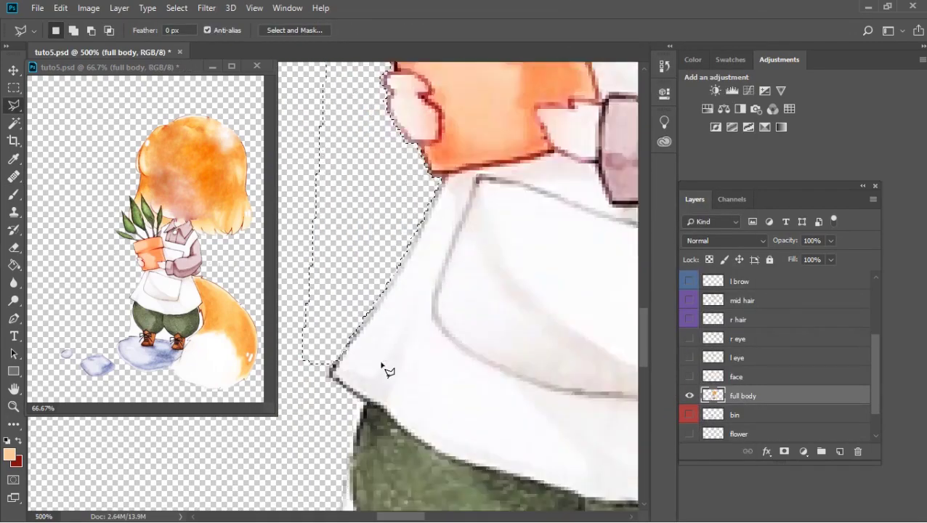
- Clear the white background beside the trouser leg and in the gap between the trousers and the tail
click(316, 357)
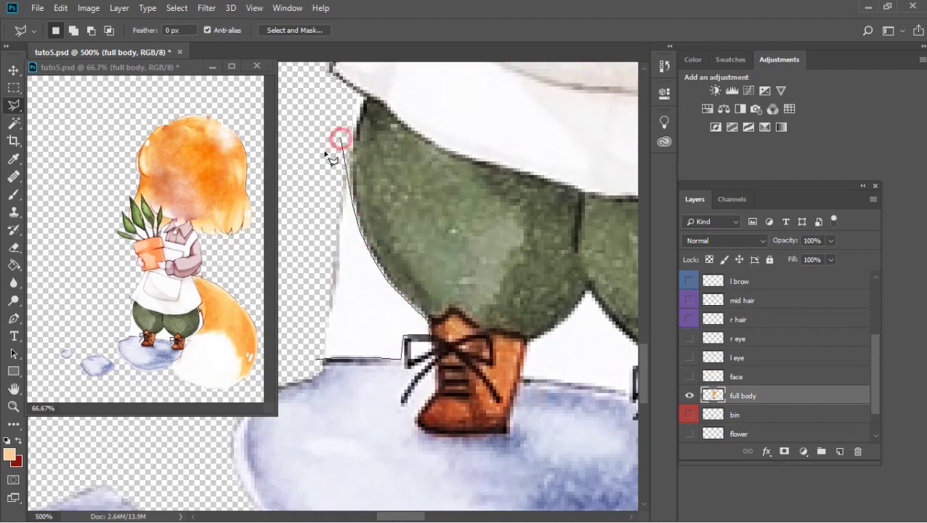
scroll(393, 450, right, 5)
click(329, 349)
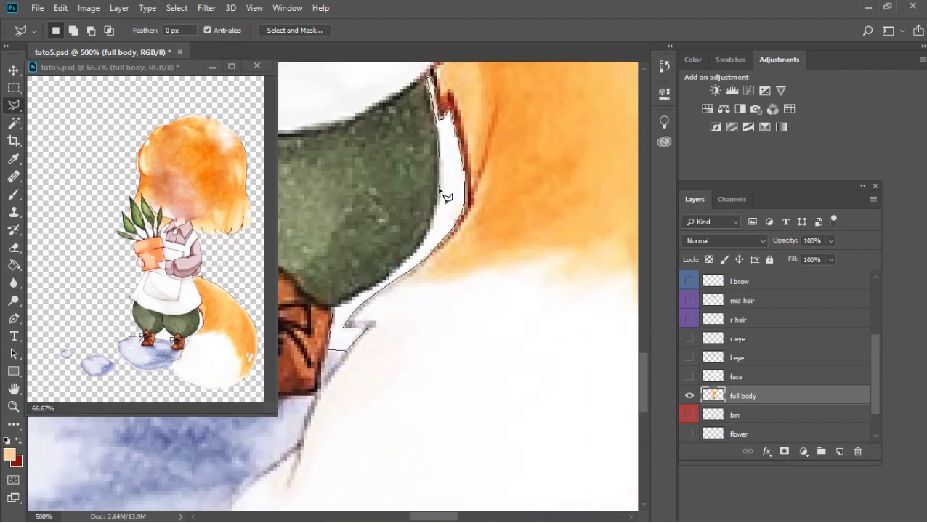
mouse_move(342, 319)
mouse_down()
mouse_move(290, 320)
mouse_move(392, 279)
mouse_up()
drag(322, 354, 380, 278)
scroll(560, 212, up, 5)
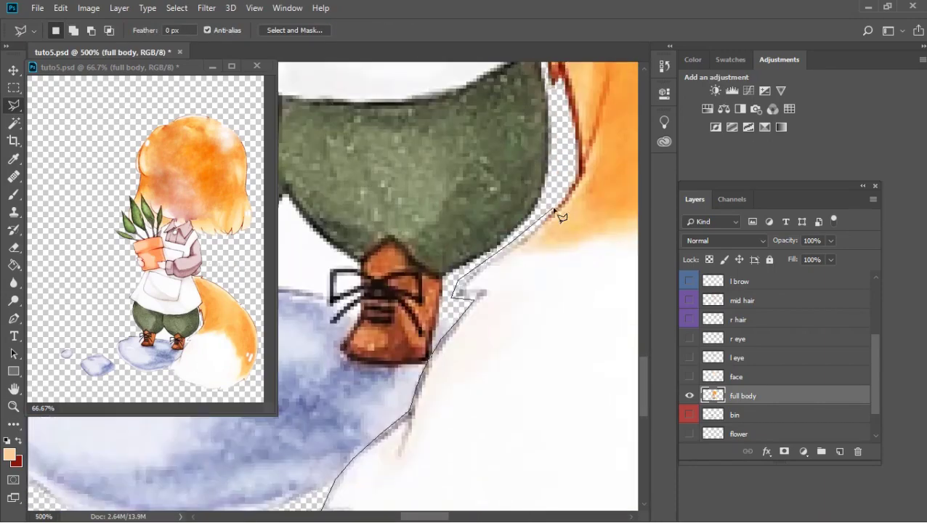
- Outline the whole tail along the apron, trousers and shoe with the Polygonal Lasso and duplicate full body
click(542, 288)
click(573, 252)
scroll(573, 253, up, 3)
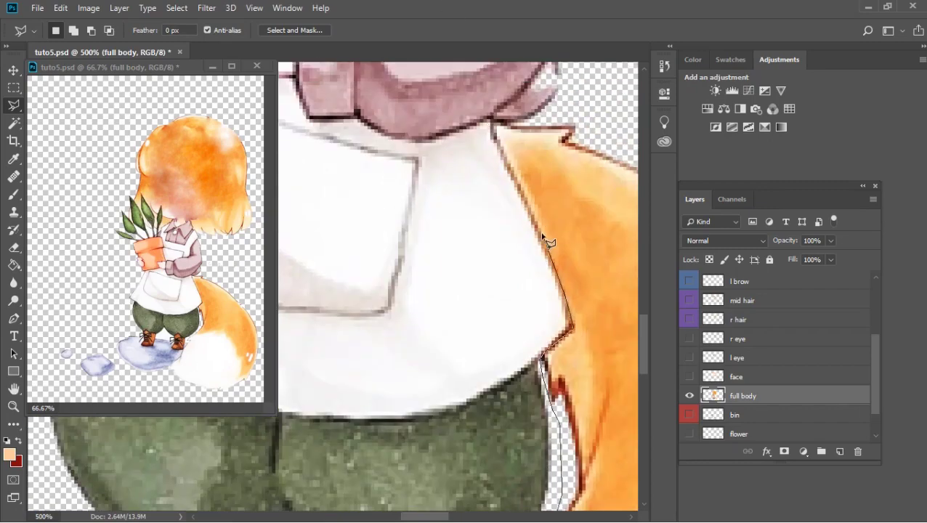
scroll(507, 227, down, 5)
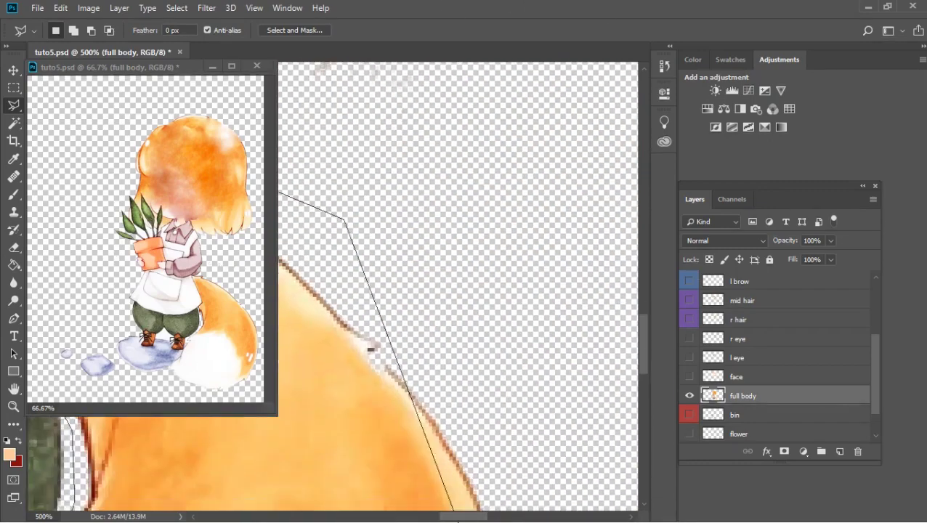
click(517, 439)
scroll(517, 439, left, 3)
click(462, 476)
key(Return)
click(579, 128)
- Keep only the tail on full body copy, hide it, and delete the tail from full body
right_click(457, 180)
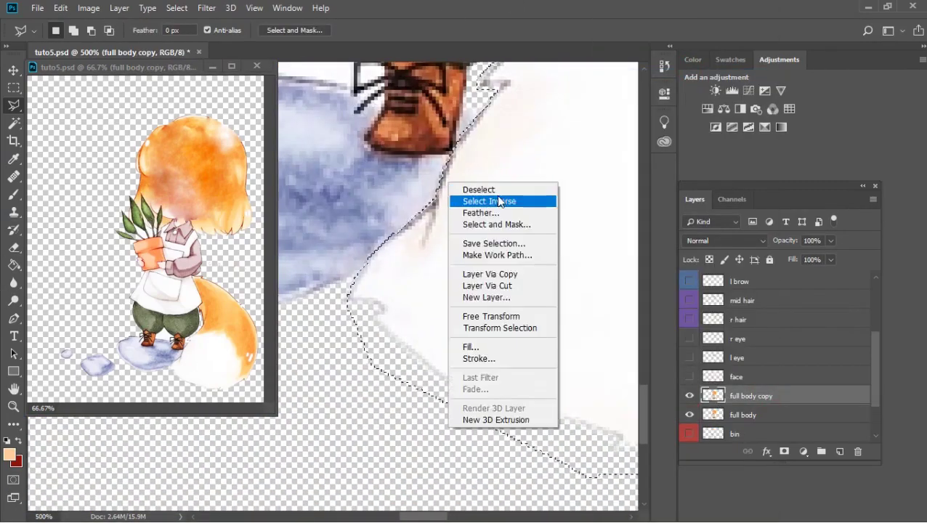
click(497, 198)
click(688, 415)
key(Delete)
- Repair the broken edge of the sleeve below the elbow on full body with a 1-pixel brush
key(z)
key(ctrl+minus)
key(ctrl+minus)
key(ctrl+minus)
click(406, 351)
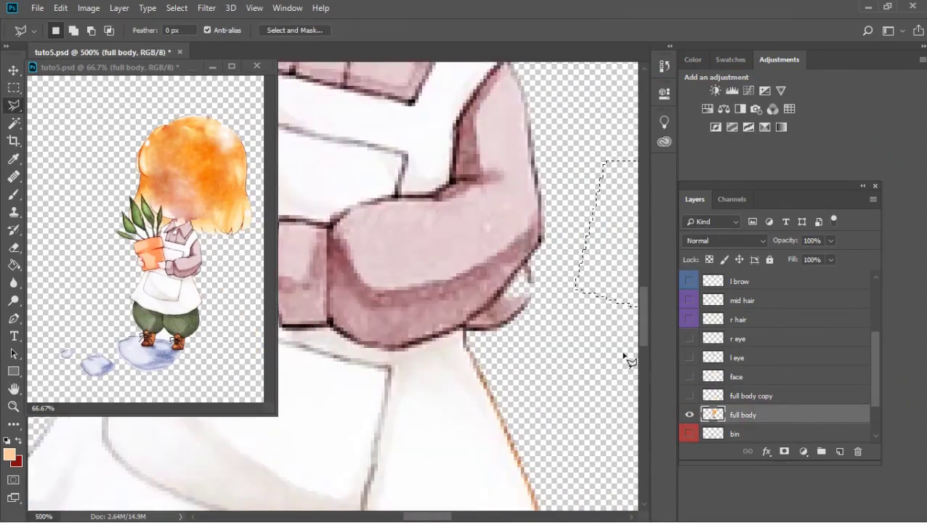
key(b)
scroll(444, 313, up, 3)
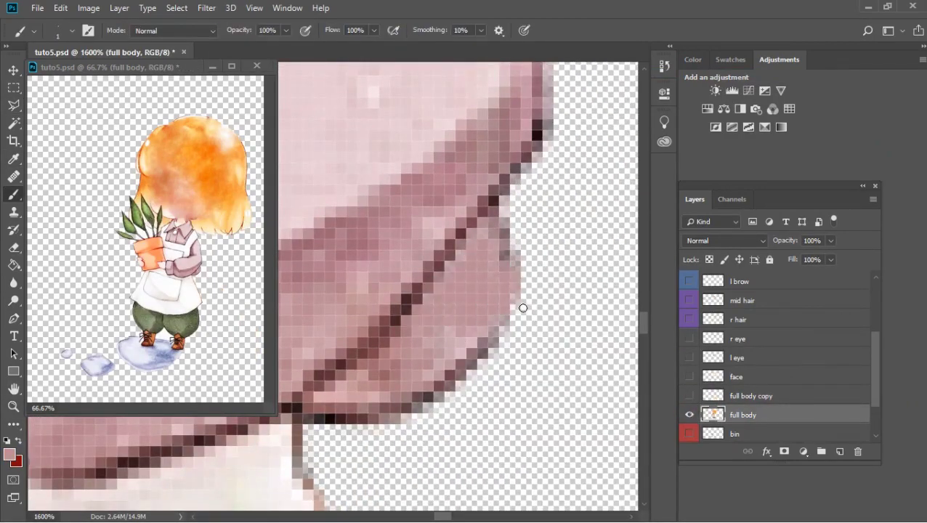
key(z)
key(ctrl+1)
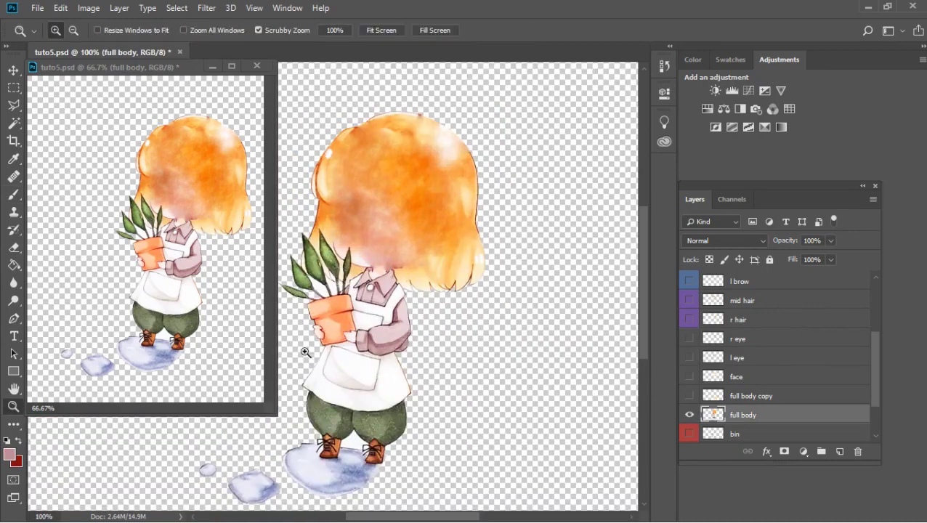
- Outline the body and potted plant, duplicate full body, isolate the outlined part on the original and hide the duplicate
drag(332, 298, 531, 193)
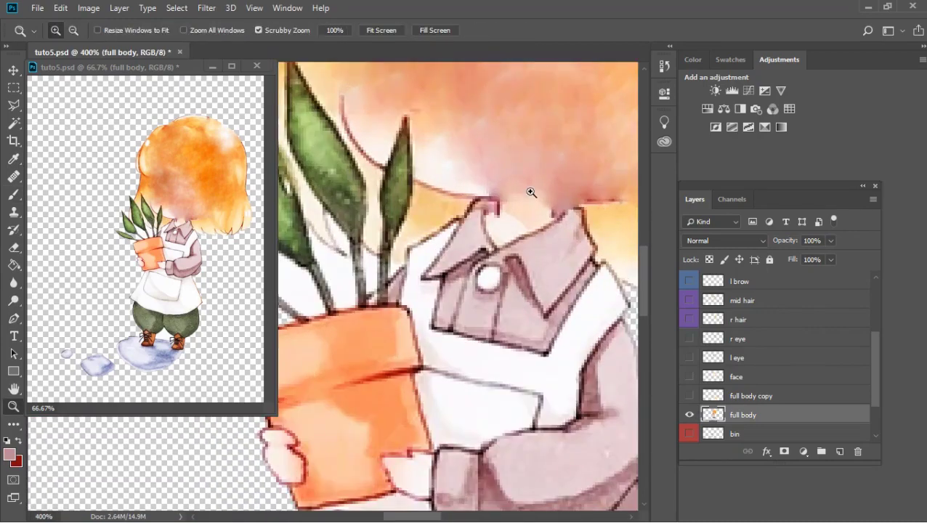
click(585, 209)
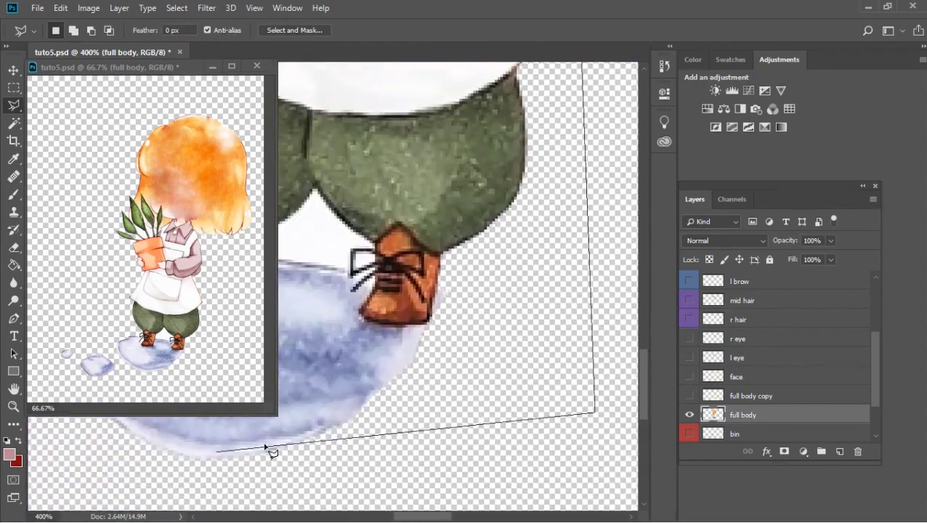
click(268, 449)
click(252, 424)
click(375, 187)
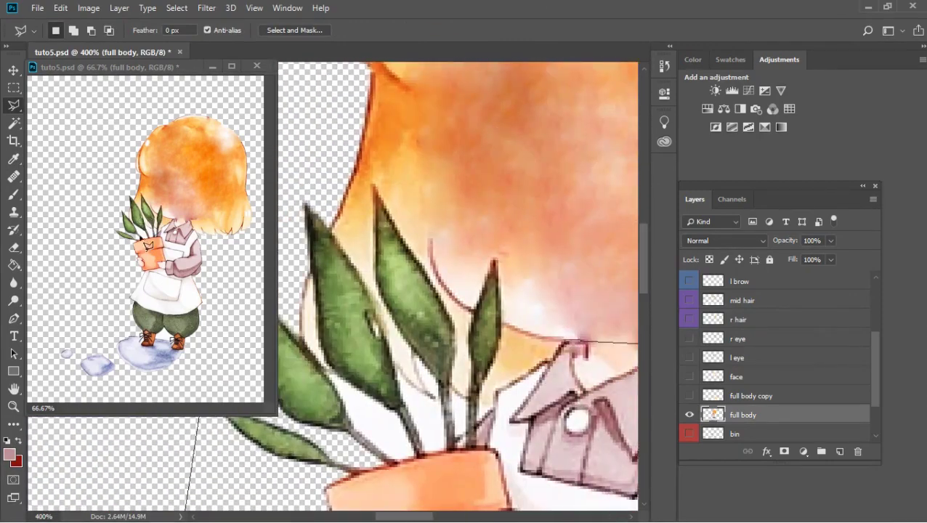
double_click(509, 211)
right_click(793, 420)
click(662, 88)
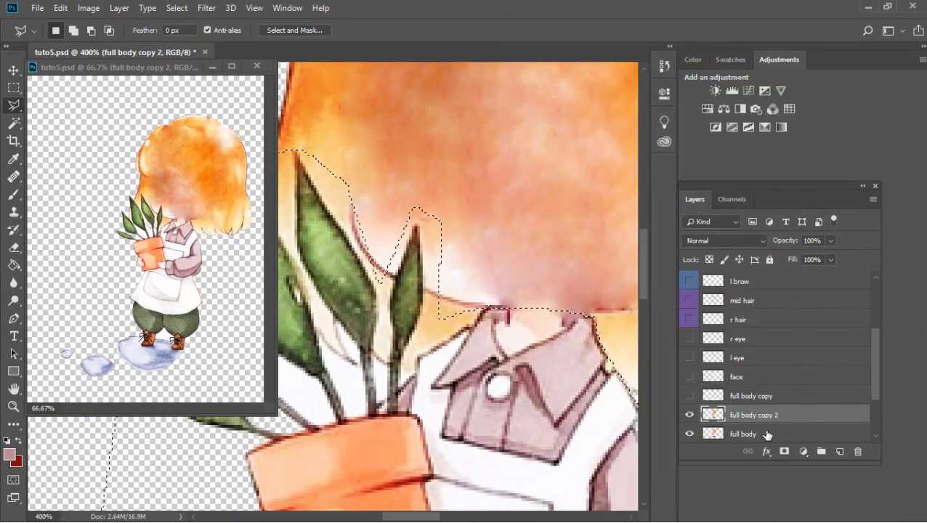
click(748, 434)
click(690, 415)
- Outline and delete the hair and white remnants between and around the plant leaves on full body
scroll(434, 508, down, 2)
scroll(309, 288, up, 3)
click(309, 289)
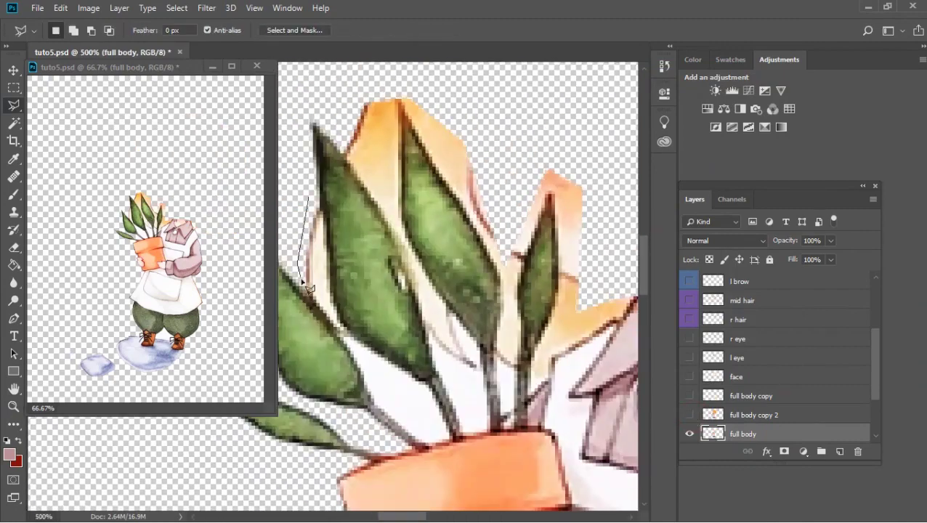
click(314, 189)
click(358, 90)
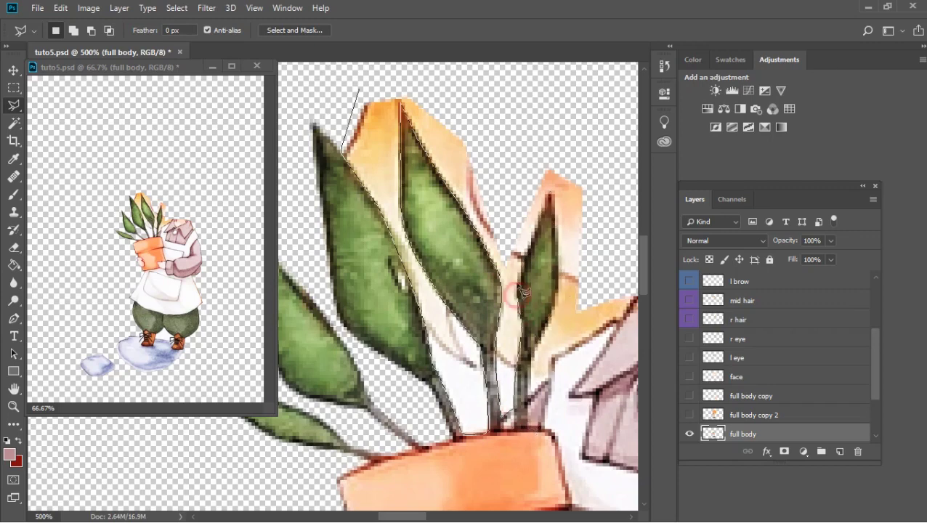
scroll(521, 292, up, 2)
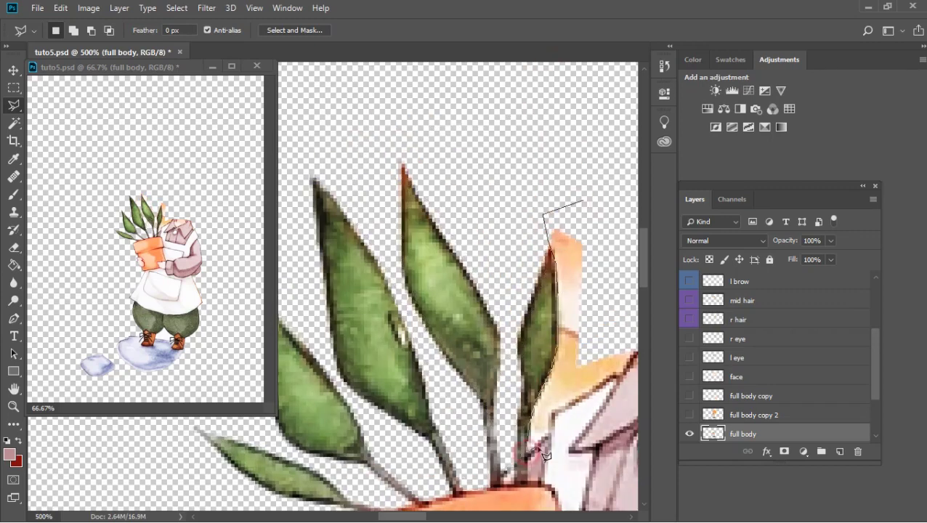
click(542, 213)
- Check the duplicate layers individually and rename full body copy as tail
alt+click(689, 415)
click(752, 415)
key(z)
alt+click(339, 317)
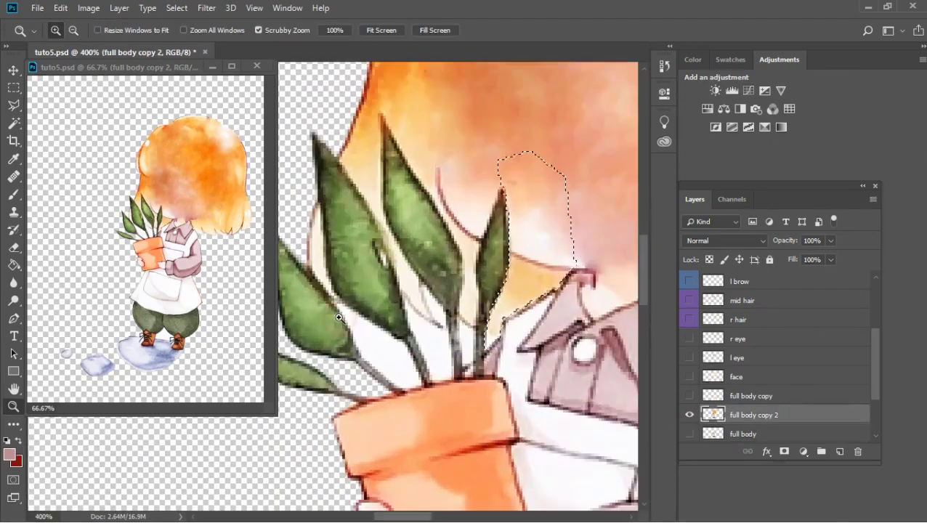
click(689, 415)
click(690, 415)
alt+click(689, 395)
click(690, 396)
double_click(741, 395)
text(tail)
key(Return)
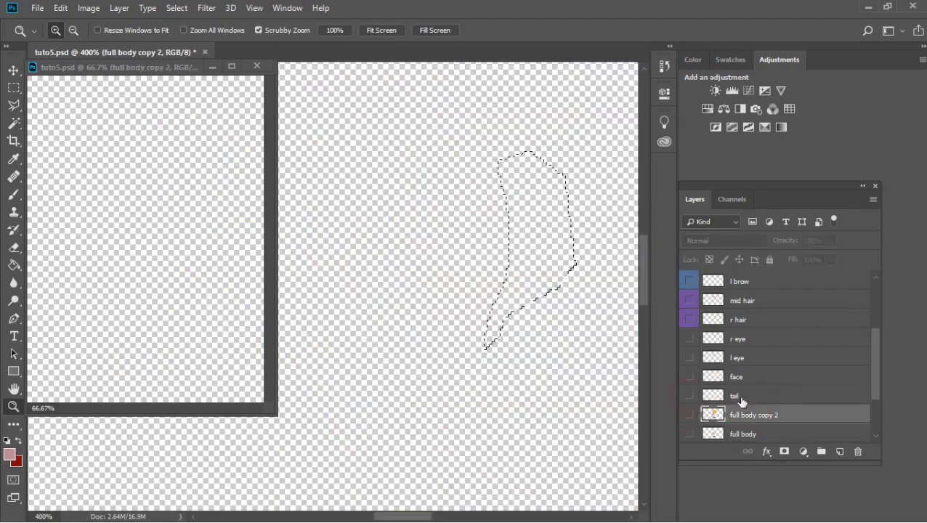
- Rename full body copy 2 as back hair and give the tail layer a blue label
click(689, 415)
click(689, 415)
click(689, 414)
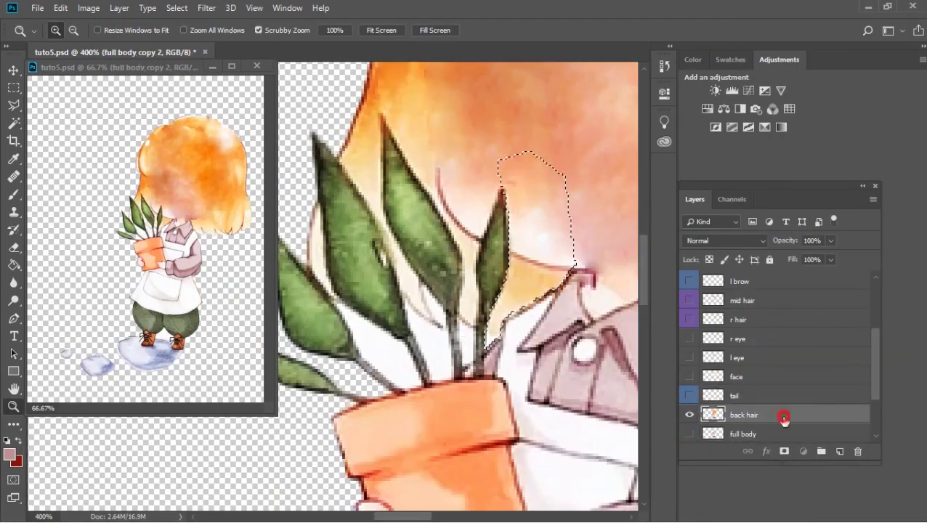
click(784, 418)
- Outline the body and flowerpot below the hair on back hair and delete that area
key(ctrl+minus)
key(ctrl+minus)
key(l)
click(581, 507)
click(207, 460)
click(296, 197)
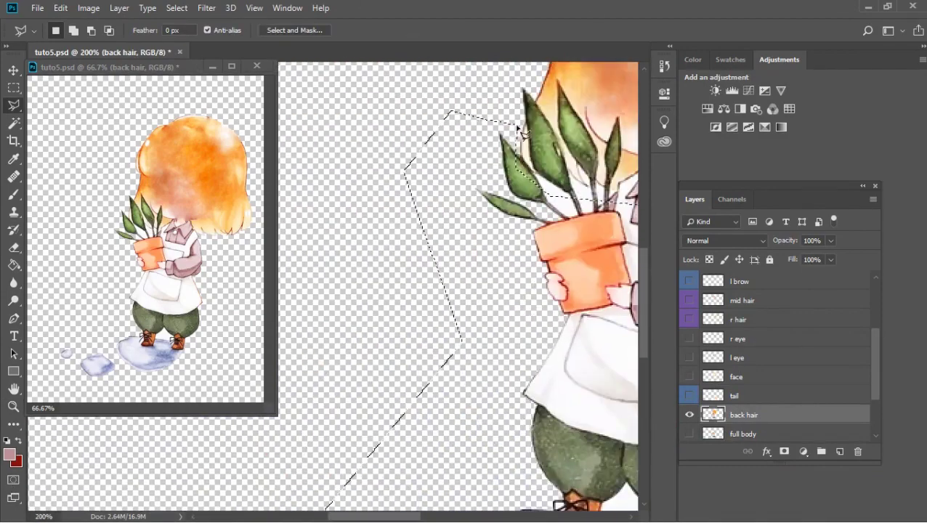
key(Delete)
- Trim the protruding leaf parts and the bulge along the left edge of back hair using the Polygonal Lasso
scroll(585, 260, up, 2)
key(z)
click(341, 156)
key(l)
click(441, 295)
click(477, 180)
click(426, 171)
click(392, 233)
click(391, 272)
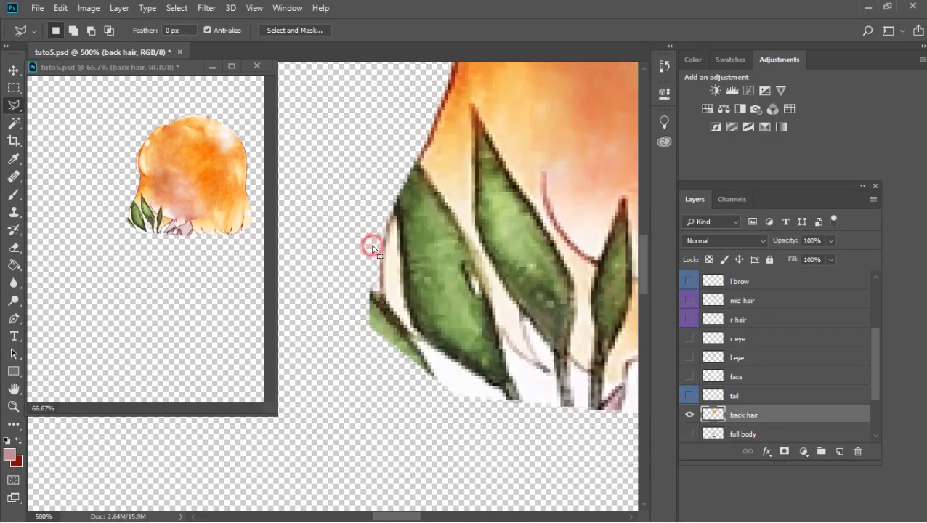
mouse_move(372, 249)
mouse_down()
mouse_move(341, 218)
mouse_move(346, 247)
mouse_up()
click(306, 168)
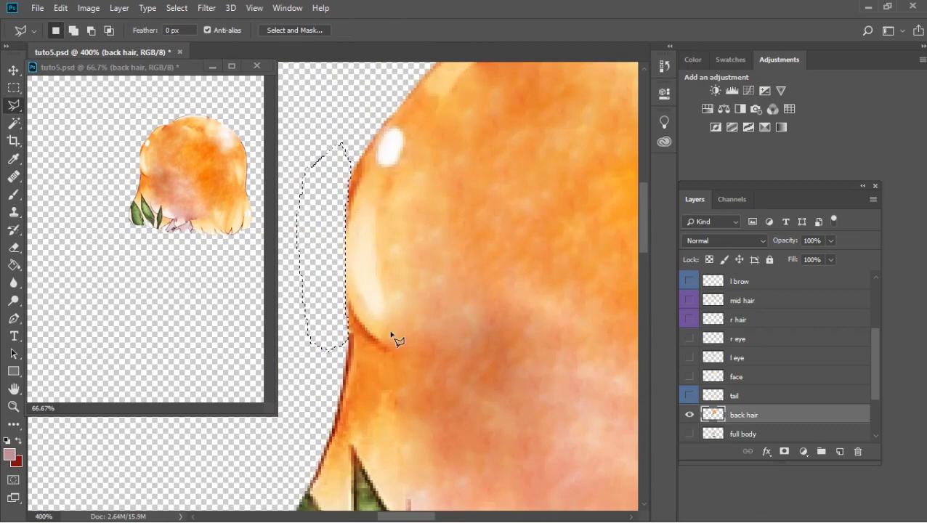
- Show face, l eye, r eye and r hair above back hair and select the face layer
alt+click(393, 190)
alt+click(393, 190)
drag(688, 376, 689, 319)
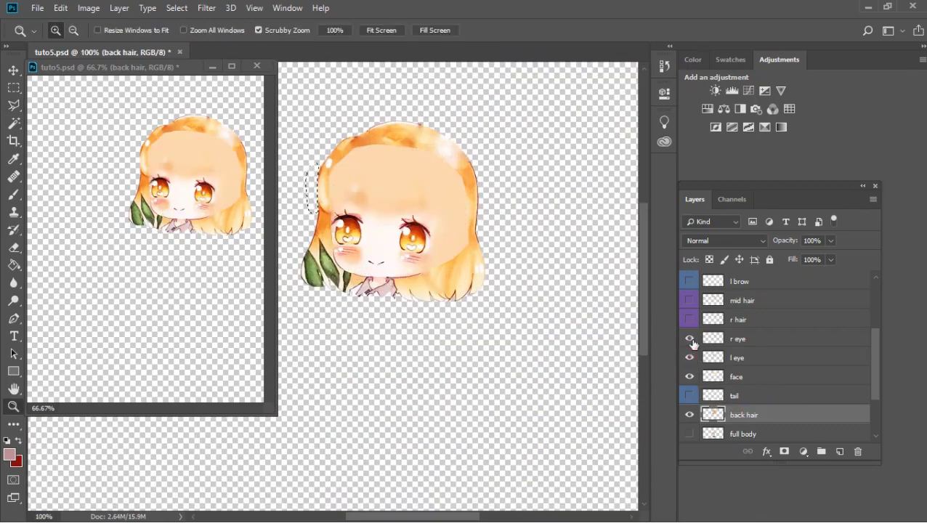
click(735, 376)
- Outline and delete the skin-coloured excess between r hair and back hair on the face layer
click(418, 165)
click(418, 165)
key(l)
click(407, 108)
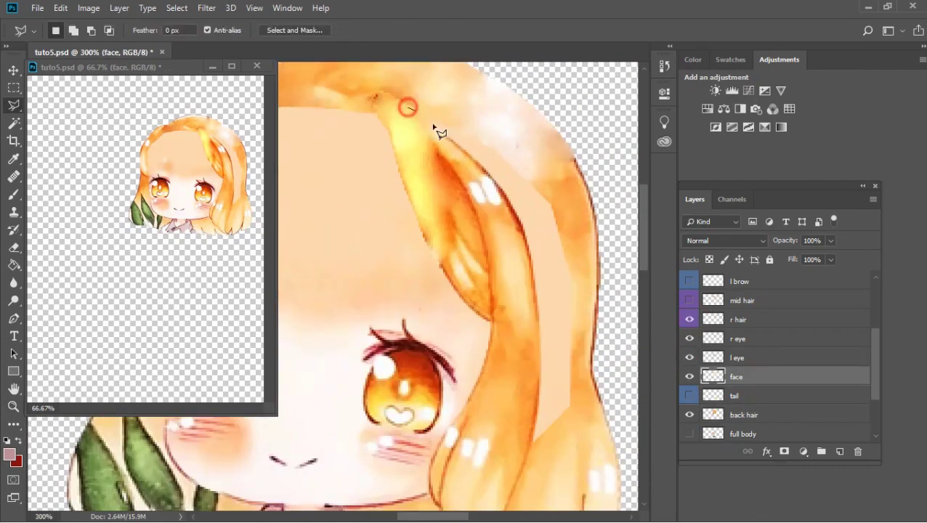
double_click(543, 156)
mouse_move(544, 157)
mouse_down()
mouse_move(349, 153)
mouse_move(436, 152)
mouse_up()
- Show the mid hair, brow and ear layers to check the assembled head, and select both ear layers
click(689, 376)
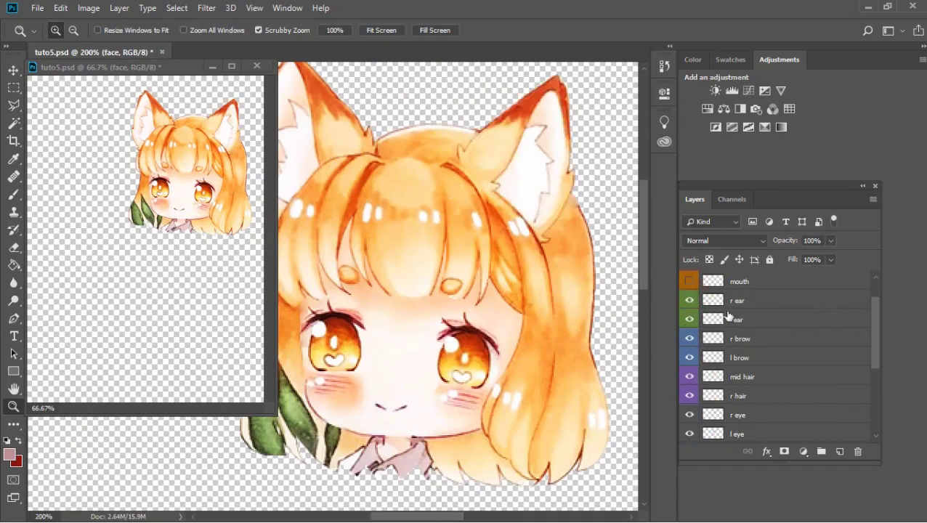
shift+click(751, 301)
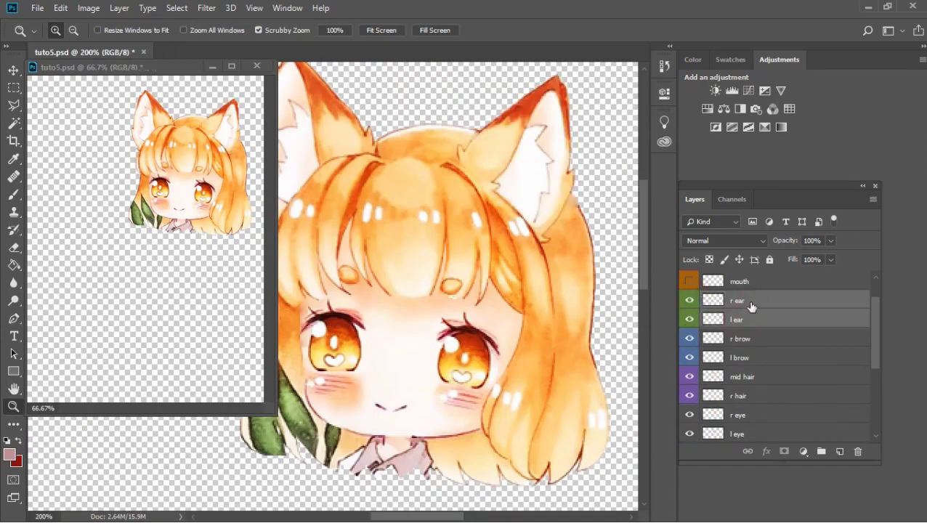
scroll(754, 349, down, 3)
- Show only back hair, duplicate it, and clip the duplicate to the original layer
alt+click(689, 357)
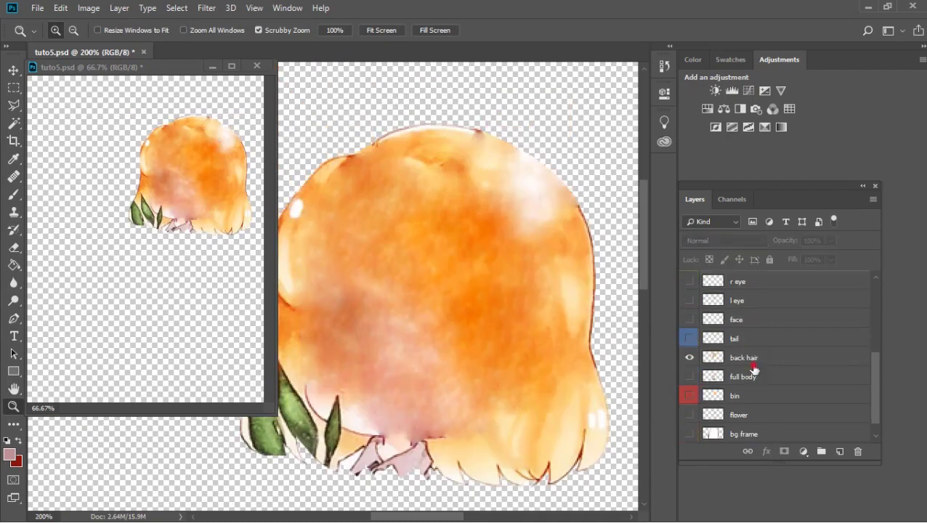
right_click(753, 370)
click(669, 73)
key(Return)
click(520, 393)
key(b)
right_click(444, 383)
key(ctrl+alt+g)
- Cover the shirt collar and part of the leaves on back hair copy with sampled hair texture
alt+click(521, 248)
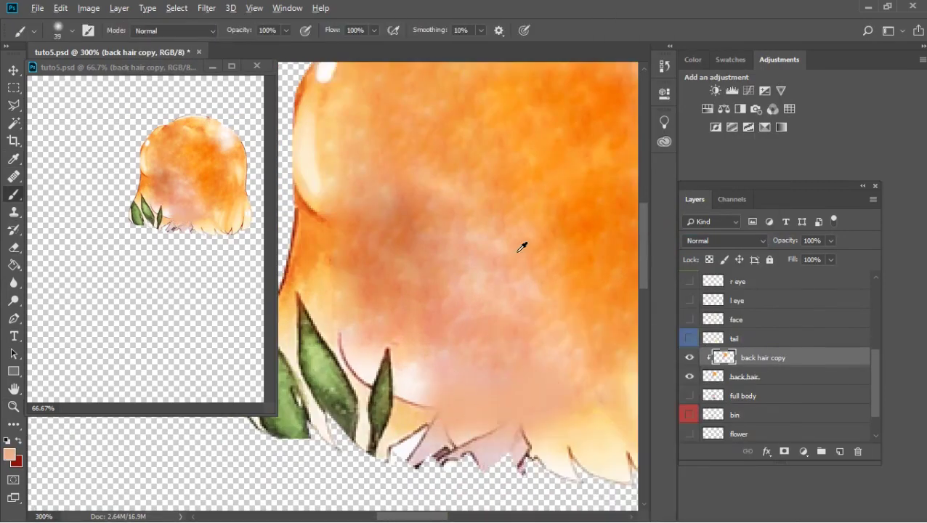
key(j)
mouse_move(496, 373)
mouse_down()
mouse_move(521, 459)
mouse_move(373, 373)
mouse_up()
scroll(370, 392, left, 3)
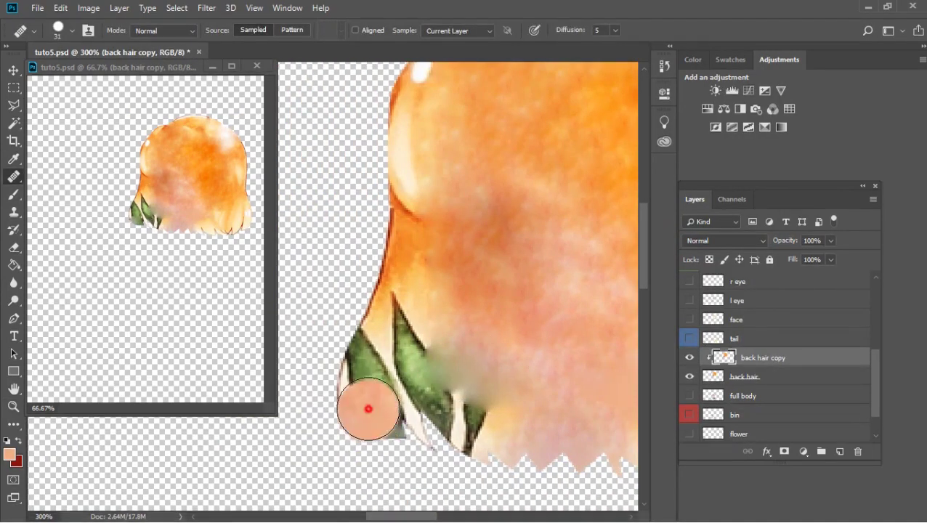
- Paint over the remaining leaves on back hair copy with sampled pale hair tones and blend them with the Healing Brush
key(b)
alt+click(368, 409)
mouse_move(368, 409)
mouse_down()
mouse_move(427, 460)
mouse_move(437, 399)
mouse_move(374, 349)
mouse_move(449, 370)
mouse_move(452, 319)
mouse_move(400, 414)
mouse_move(403, 331)
mouse_move(368, 372)
mouse_move(402, 440)
mouse_move(453, 467)
mouse_move(415, 443)
mouse_move(455, 407)
mouse_move(347, 413)
mouse_move(394, 357)
mouse_move(447, 476)
mouse_up()
key(j)
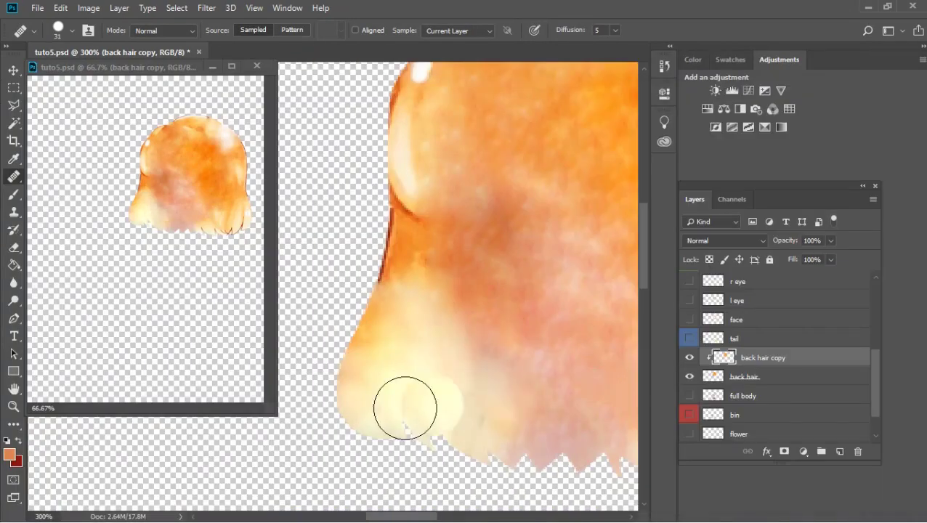
- Show the face over the painted hair to check coverage, and merge back hair copy into back hair
click(689, 338)
click(690, 338)
click(690, 319)
key(i)
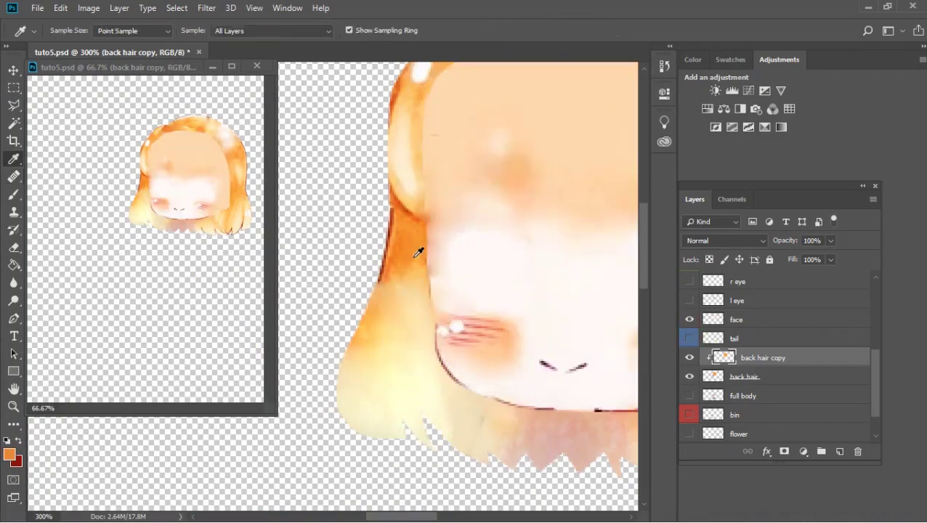
key(b)
right_click(755, 358)
click(789, 385)
scroll(777, 349, up, 3)
mouse_move(689, 300)
mouse_down()
mouse_move(689, 281)
mouse_move(689, 396)
mouse_up()
click(689, 357)
key(z)
click(335, 231)
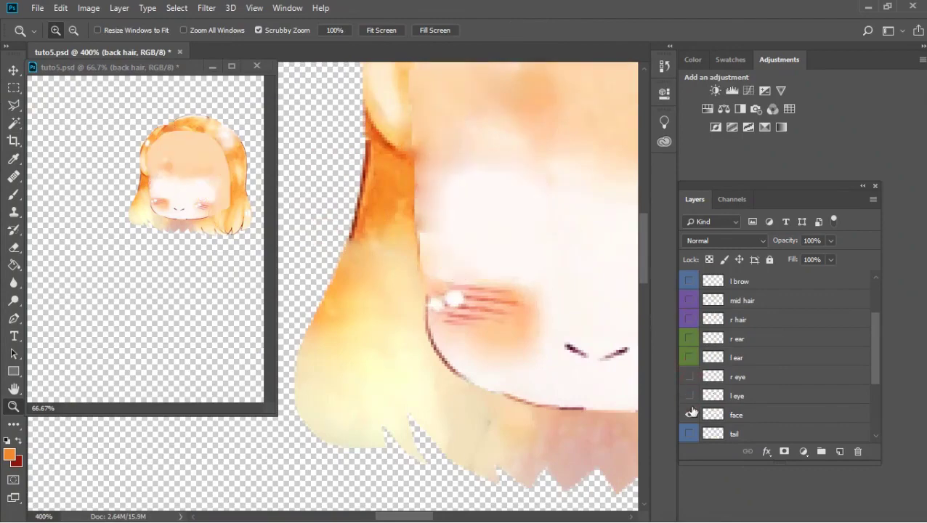
click(755, 415)
key(ctrl+j)
right_click(756, 396)
click(621, 239)
key(b)
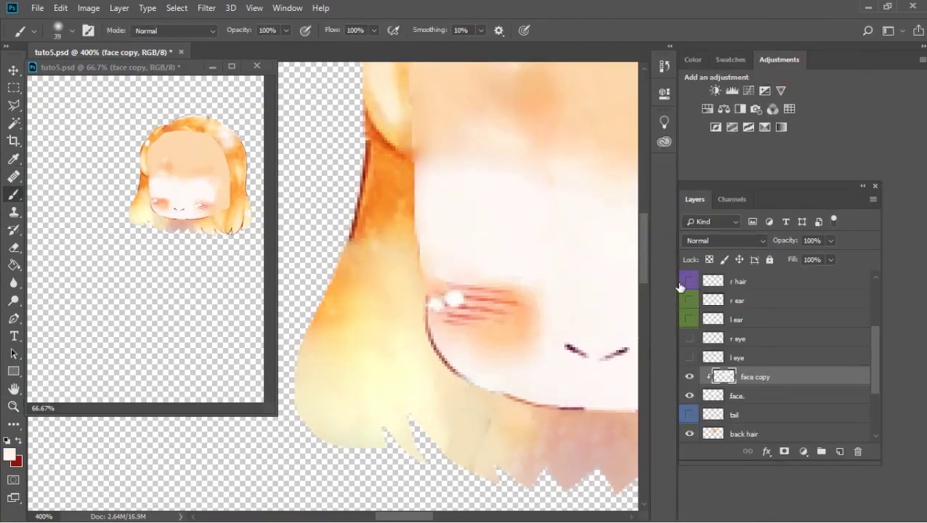
key(Delete)
- Hide face, duplicate back hair as a clipped copy, and heal away the white highlight and lines near its outer edge
click(690, 376)
click(755, 433)
key(ctrl+j)
right_click(756, 415)
click(797, 268)
key(j)
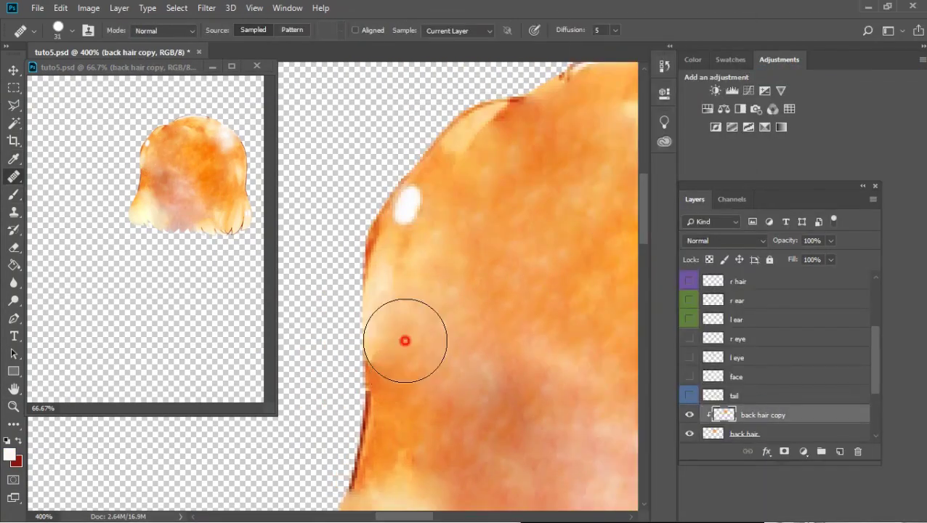
mouse_move(405, 341)
mouse_down()
mouse_move(441, 178)
mouse_move(305, 185)
mouse_move(259, 250)
mouse_up()
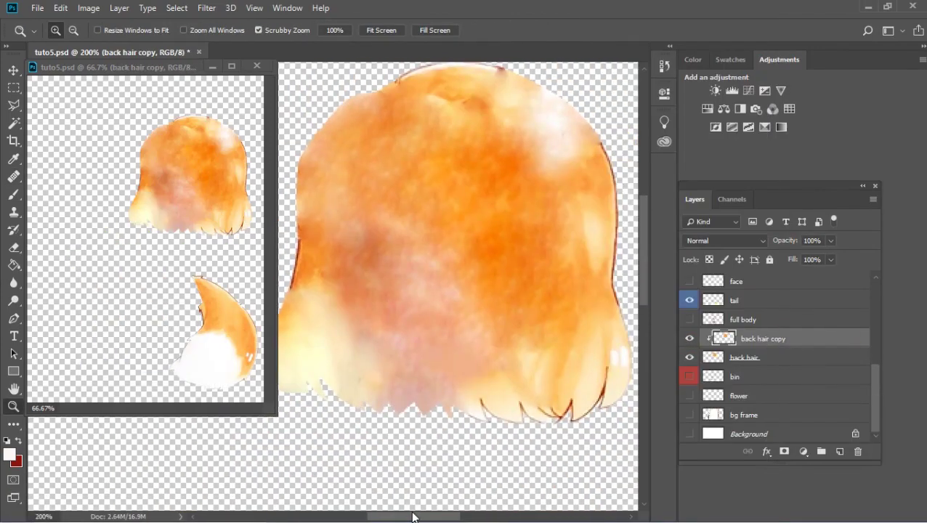
- Check the back hair beneath mid hair, r hair and face, and merge back hair copy into back hair
key(j)
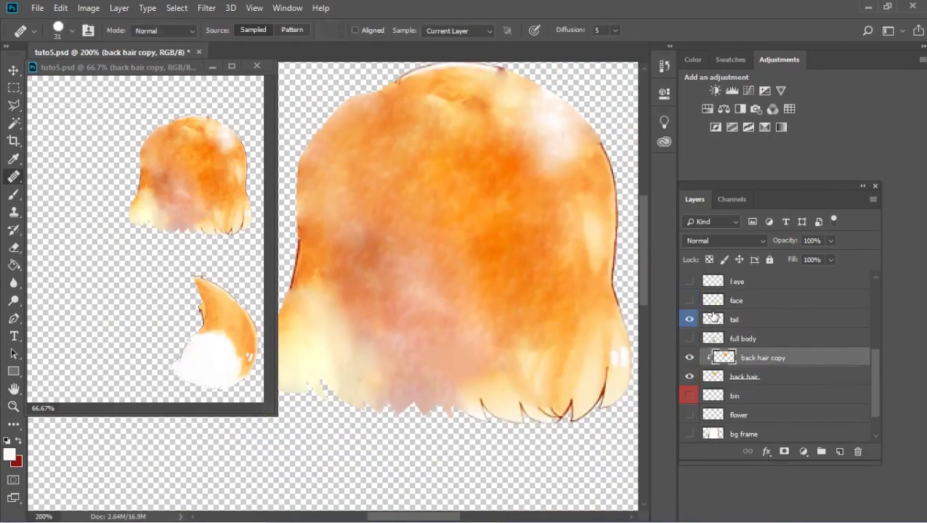
scroll(713, 316, up, 3)
click(696, 339)
click(692, 319)
scroll(692, 320, down, 2)
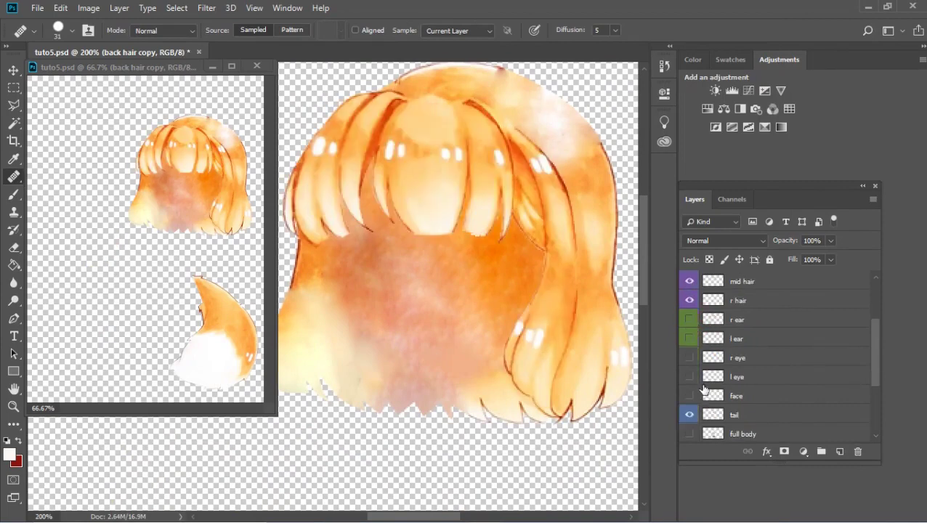
click(690, 396)
click(749, 395)
click(689, 300)
click(690, 283)
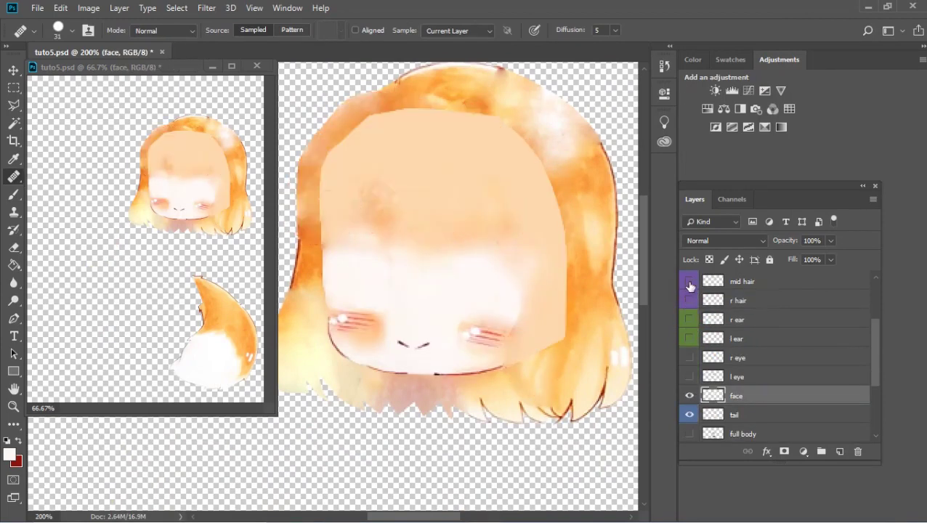
- Isolate the tail layer and extend the tail's upper end with sampled fur using the Healing Brush
scroll(752, 367, down, 3)
alt+click(689, 357)
click(689, 320)
click(743, 358)
click(690, 357)
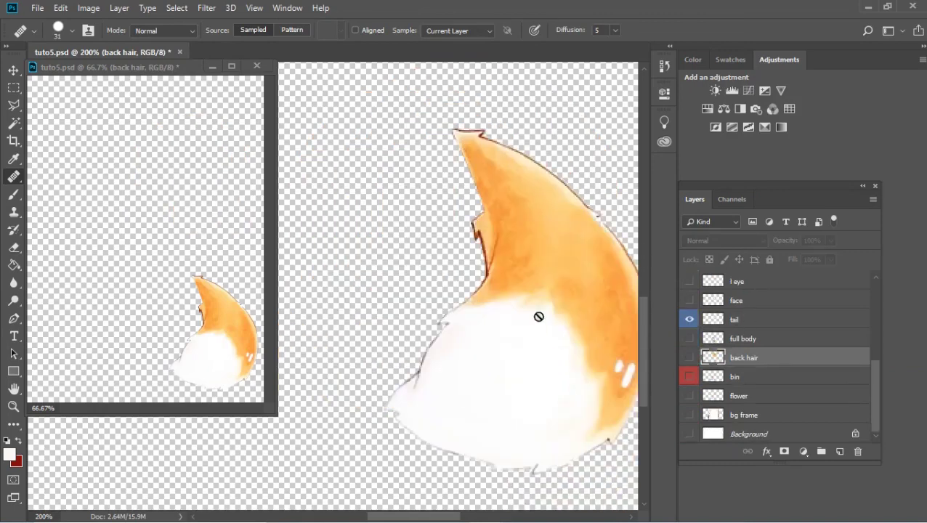
click(735, 320)
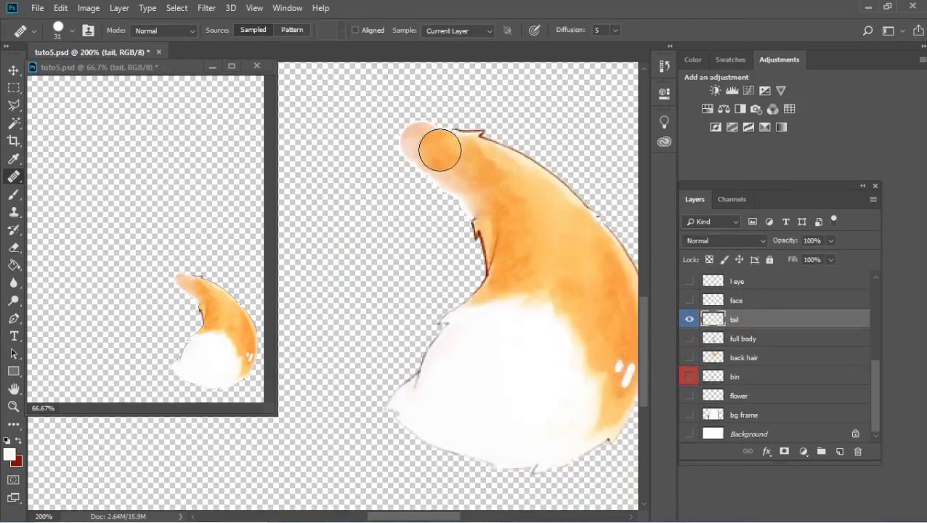
- Outline the excess around the extended tail tip with the lasso and delete it to leave a smooth edge
key(l)
scroll(479, 216, up, 2)
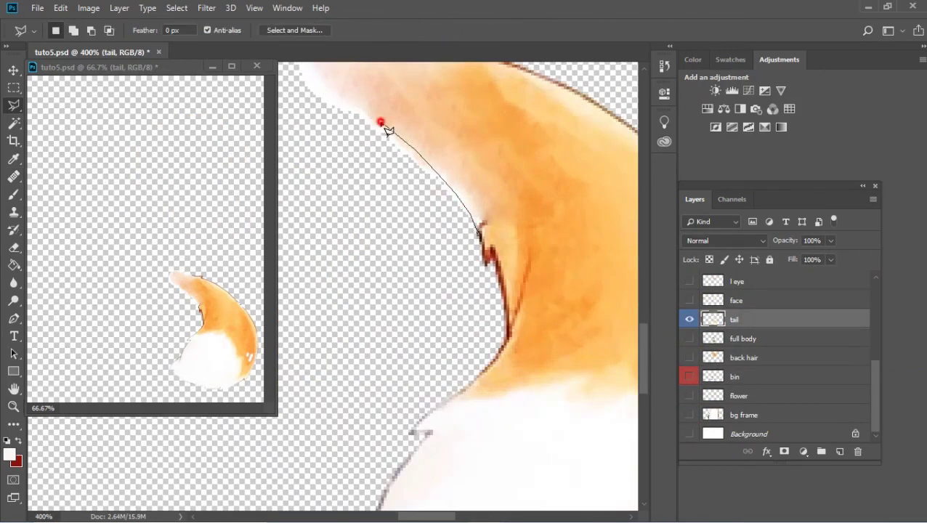
scroll(388, 131, up, 2)
mouse_move(388, 131)
mouse_down()
mouse_move(326, 153)
mouse_move(312, 119)
mouse_up()
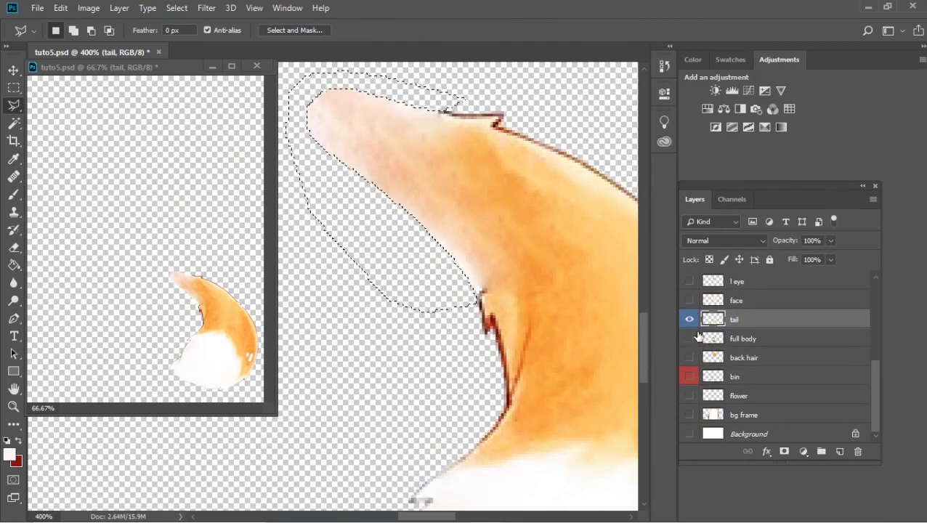
- Show only full body, place it above tail, and extend the puddle beside the boot with the Healing Brush
click(689, 338)
click(690, 320)
drag(743, 339, 743, 320)
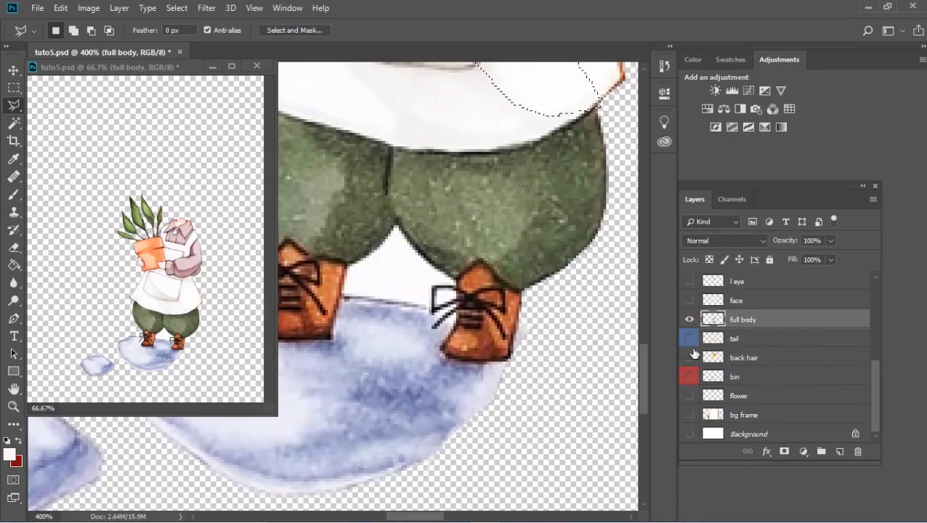
key(j)
alt+click(443, 432)
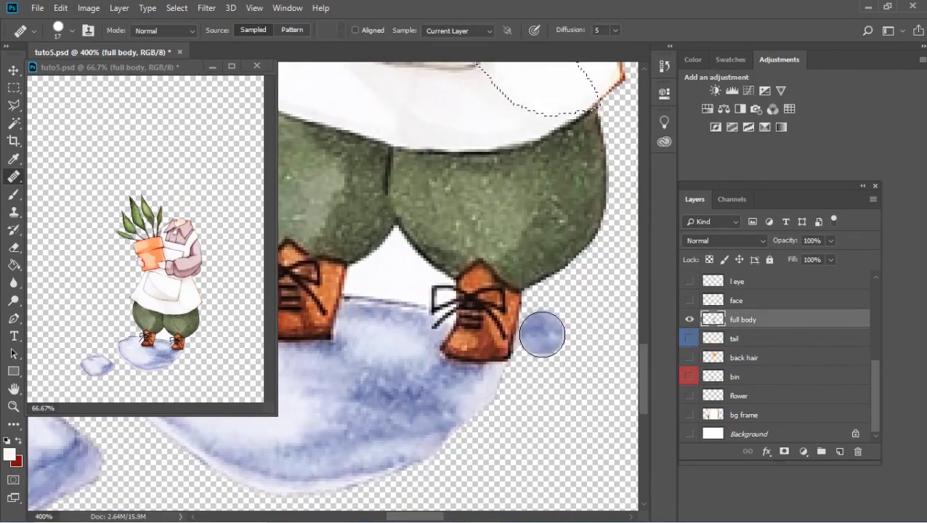
mouse_move(465, 424)
mouse_down()
mouse_move(495, 416)
mouse_move(490, 395)
mouse_move(537, 357)
mouse_up()
- Trim the extended puddle's ragged edge on full body to a smooth curve with a lasso selection
key(l)
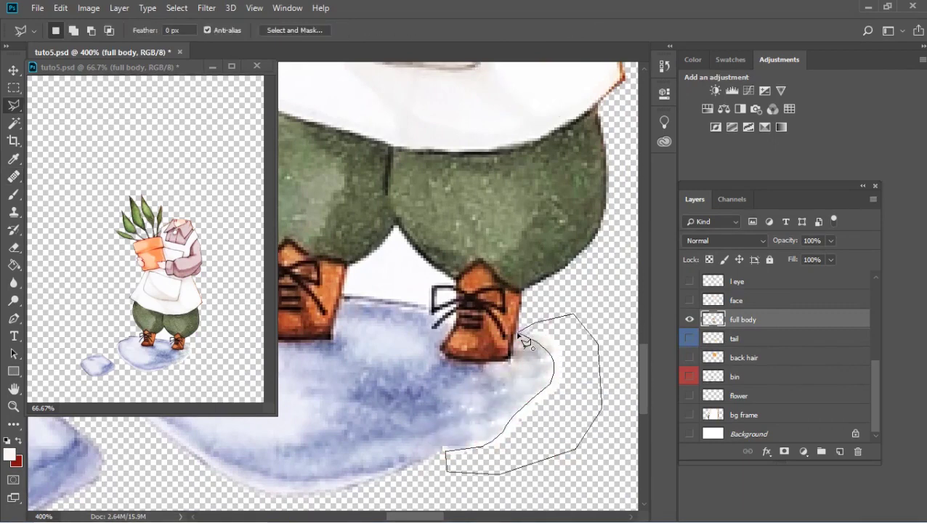
drag(525, 341, 520, 333)
click(689, 339)
mouse_move(418, 517)
mouse_down()
mouse_move(429, 517)
mouse_move(405, 519)
mouse_up()
scroll(520, 317, right, 2)
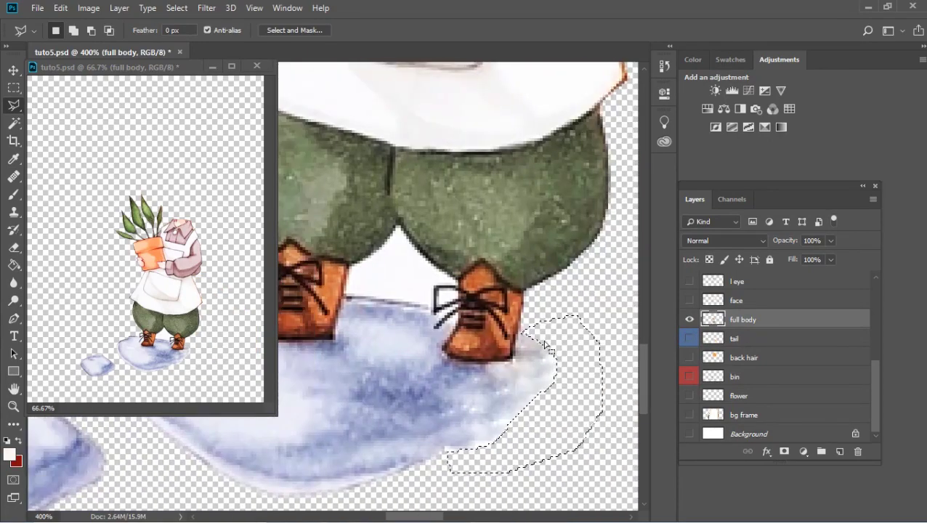
- Separate the legs and puddles from the upper body along the apron hem using a duplicate layer, and name the lower part leg
scroll(336, 275, up, 4)
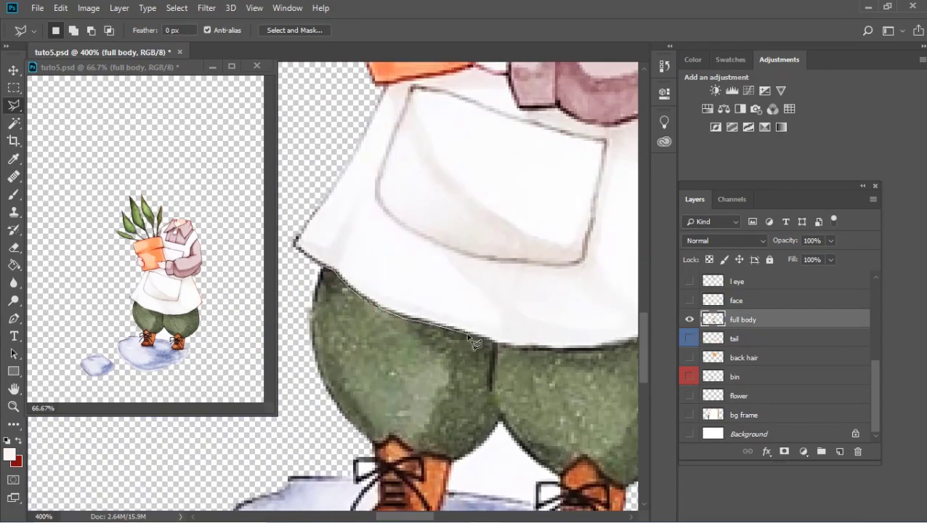
scroll(550, 359, right, 2)
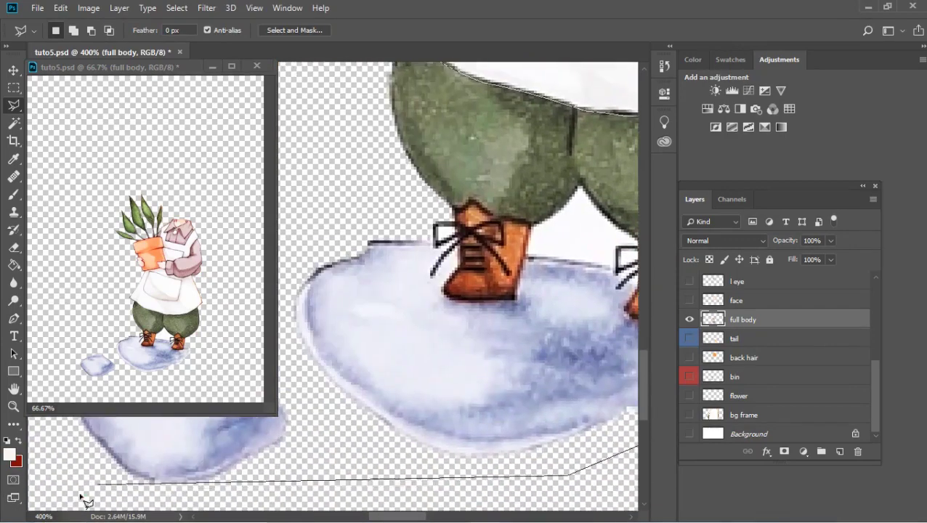
double_click(434, 159)
key(ctrl+j)
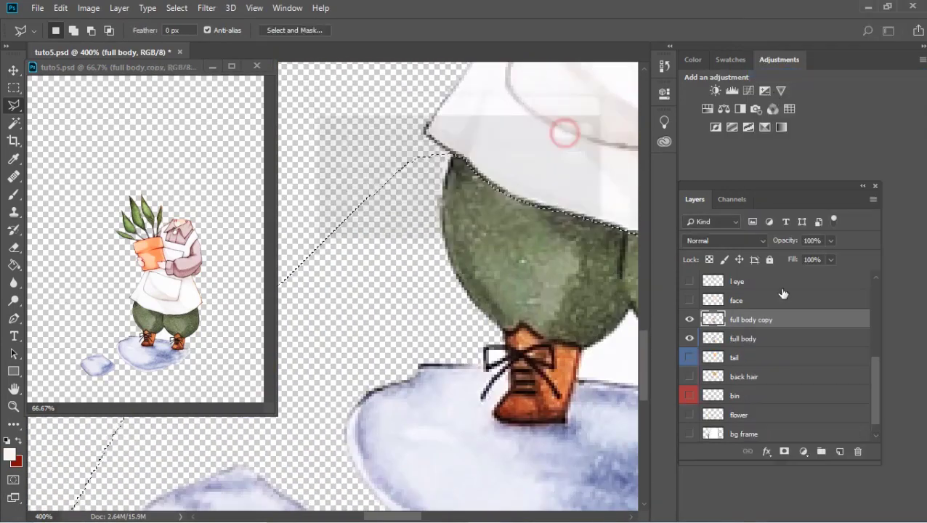
key(alt+bracketleft)
text(eg)
click(689, 319)
- Clear the selection and extend the trousers upward on the leg layer with the Healing Brush to fill the area behind the apron
right_click(523, 155)
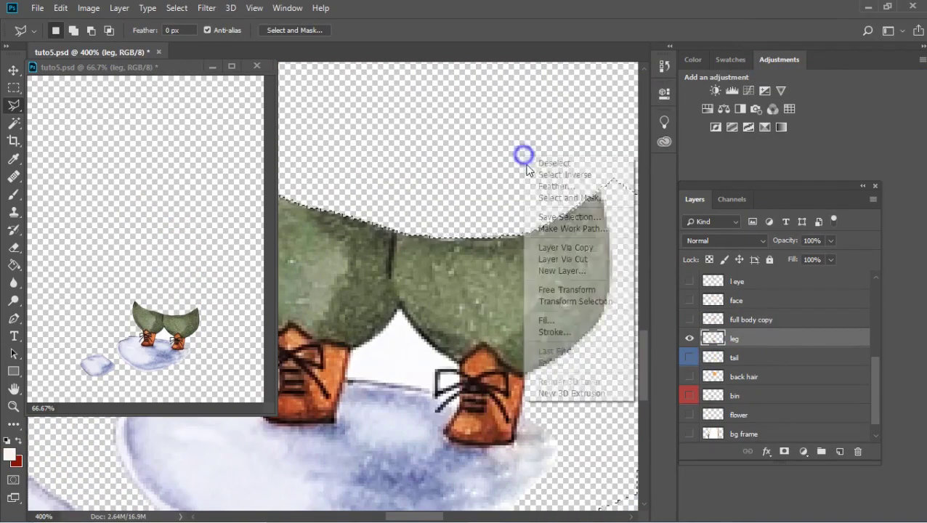
click(549, 166)
key(i)
key(j)
mouse_move(569, 191)
mouse_down()
mouse_move(433, 220)
mouse_move(569, 190)
mouse_move(393, 208)
mouse_move(339, 192)
mouse_move(581, 174)
mouse_up()
drag(417, 516, 406, 517)
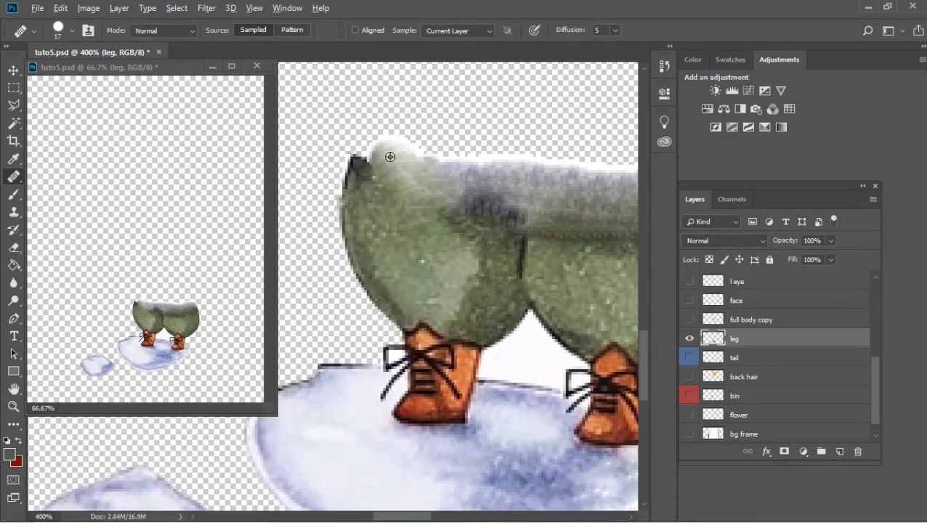
mouse_move(387, 155)
mouse_down()
mouse_move(527, 196)
mouse_move(611, 164)
mouse_up()
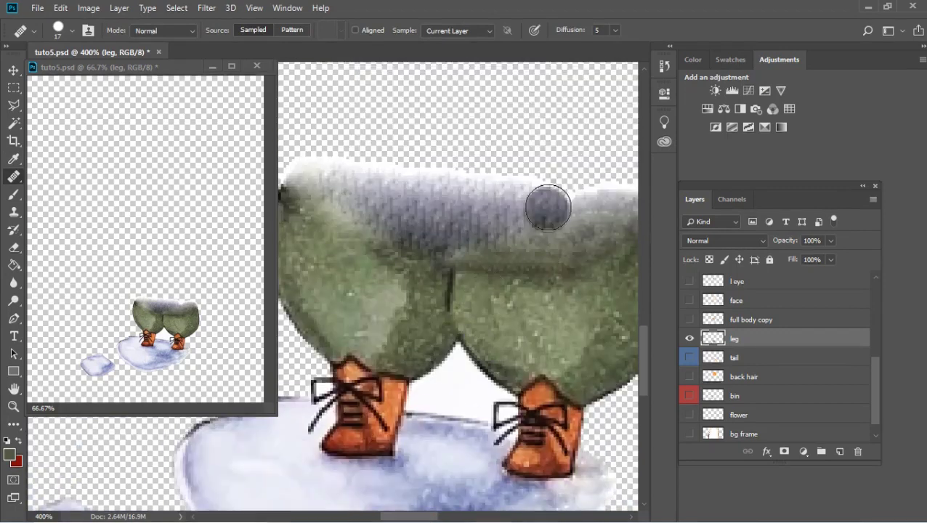
- Show full body copy, leg, tail and back hair together to check how the body parts overlap
click(689, 319)
key(z)
key(ctrl+0)
click(689, 358)
click(738, 360)
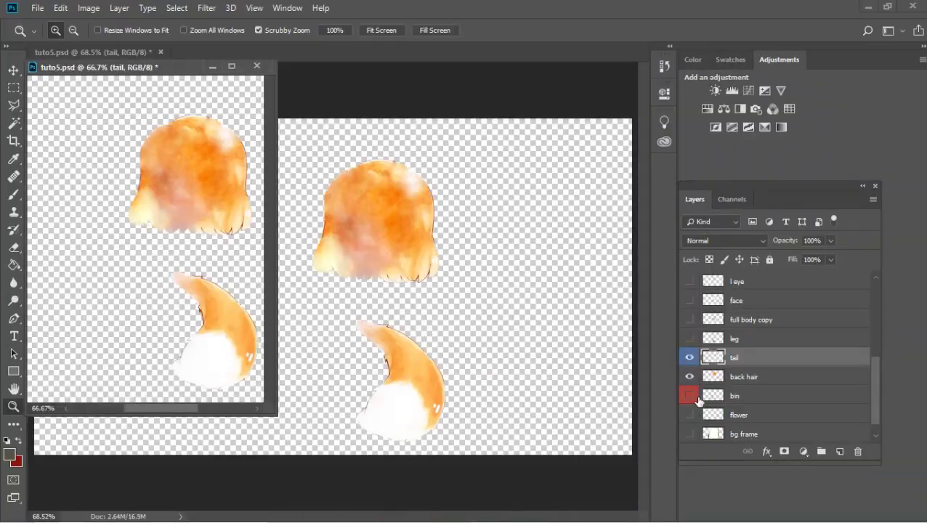
click(690, 319)
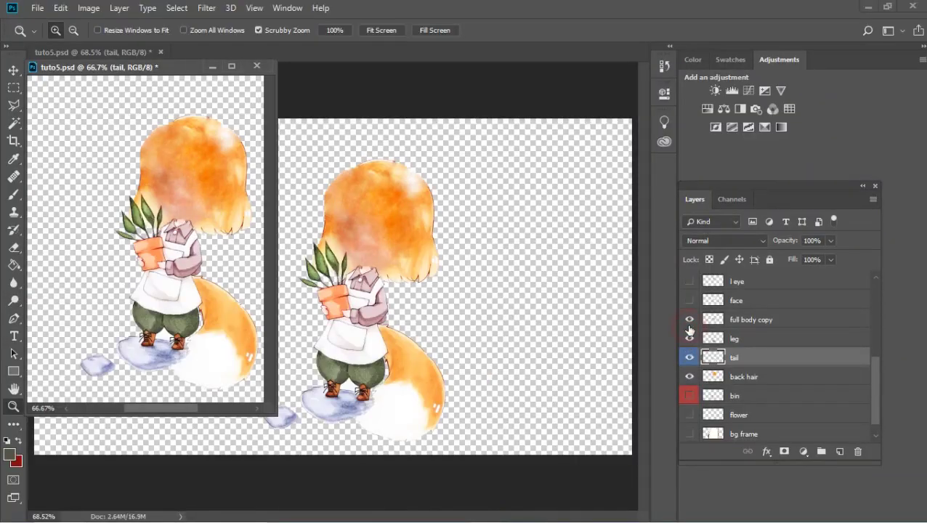
click(689, 338)
- Try placing the tail layer above leg in the layer order
key(ctrl+plus)
key(ctrl+plus)
key(ctrl+bracketright)
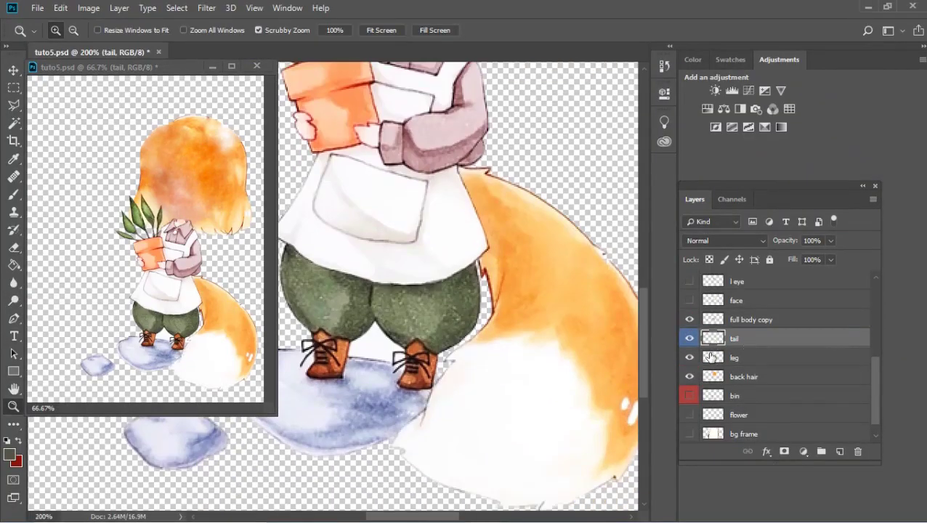
drag(723, 352, 724, 367)
- Hide tail, outline the puddles on leg with the lasso, and split them from the upper legs using a duplicate layer
click(690, 357)
click(735, 338)
scroll(395, 512, left, 3)
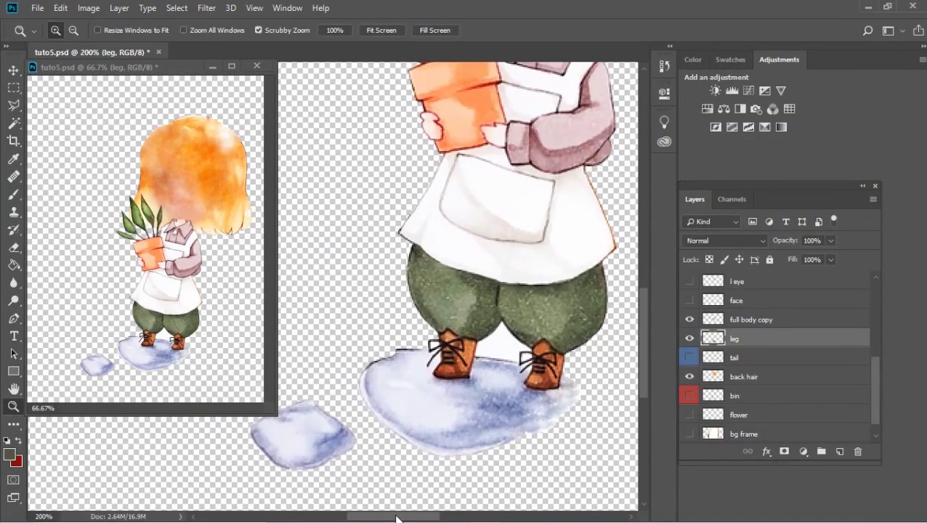
click(411, 380)
click(433, 359)
key(l)
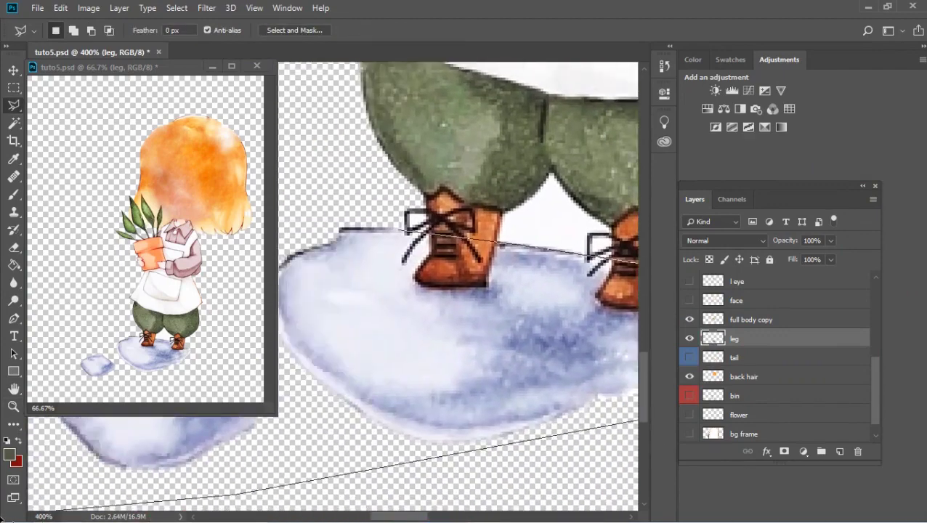
click(443, 247)
double_click(480, 272)
click(581, 129)
click(689, 339)
click(689, 358)
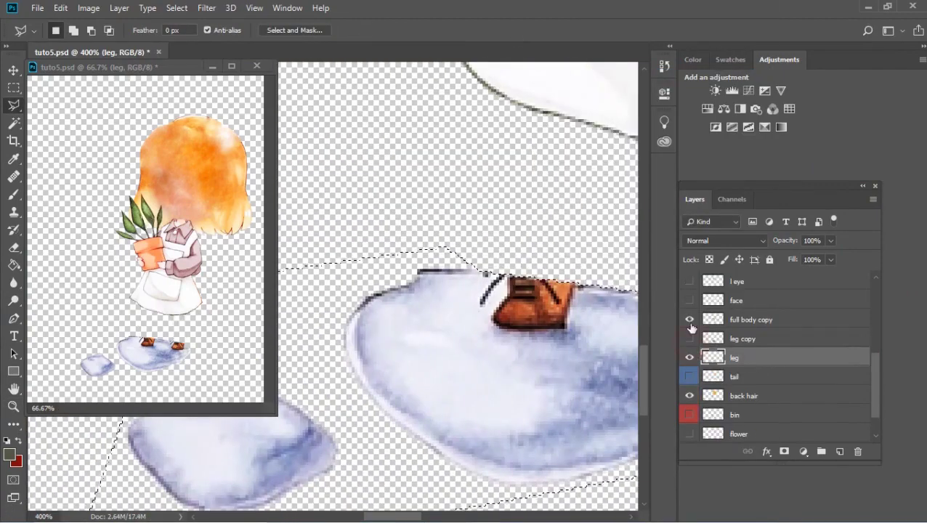
- Outline the trousers and boots to separate them from the puddles on leg copy, and rename the puddle layer as water
click(689, 320)
click(690, 338)
click(741, 339)
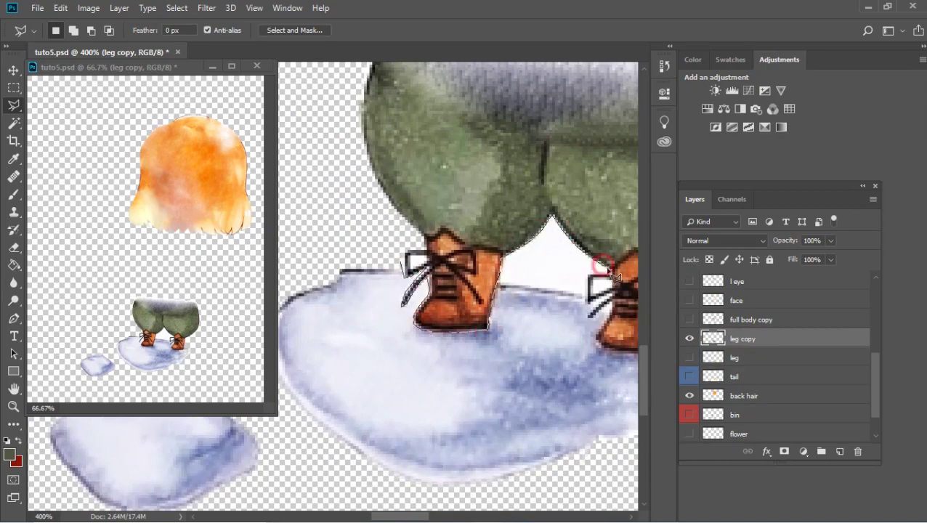
click(636, 430)
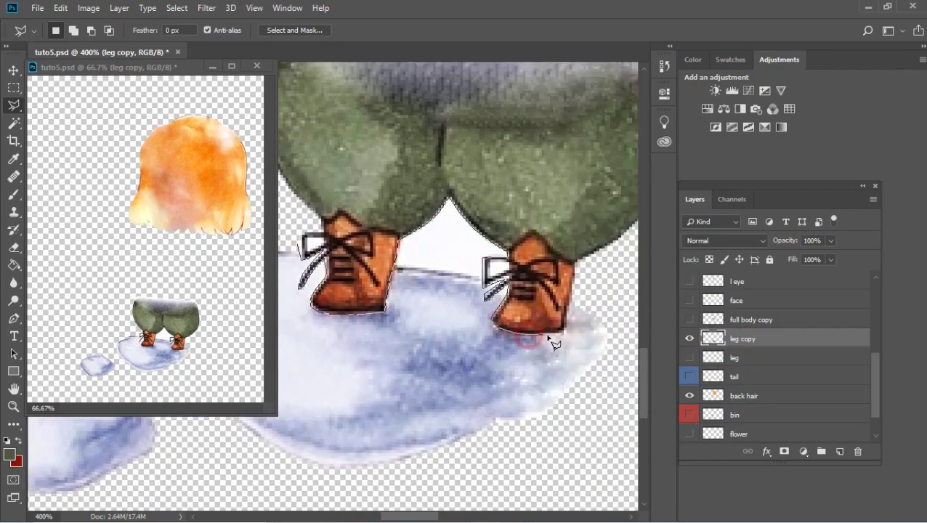
click(128, 509)
click(450, 170)
right_click(462, 81)
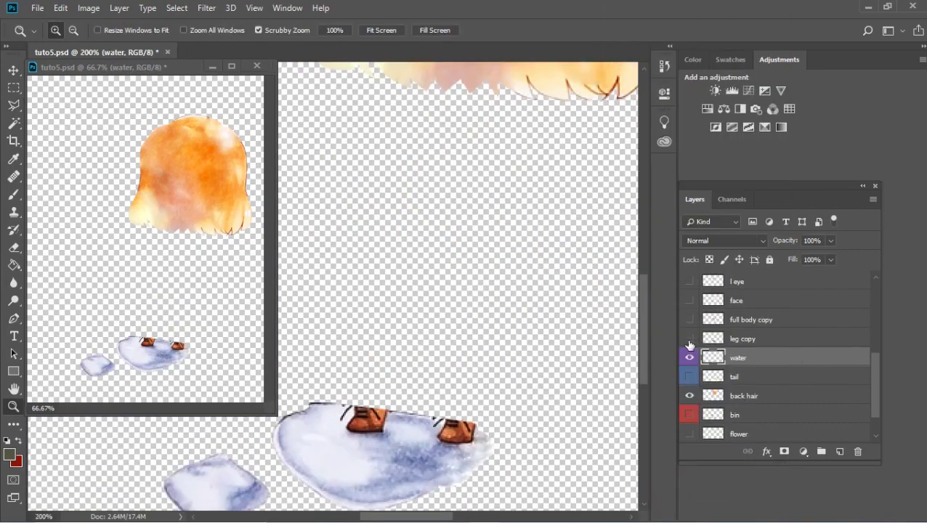
- Remove the leftover boots from the water layer by covering them with sampled puddle texture using the Healing Brush
drag(690, 345, 757, 403)
scroll(764, 359, down, 5)
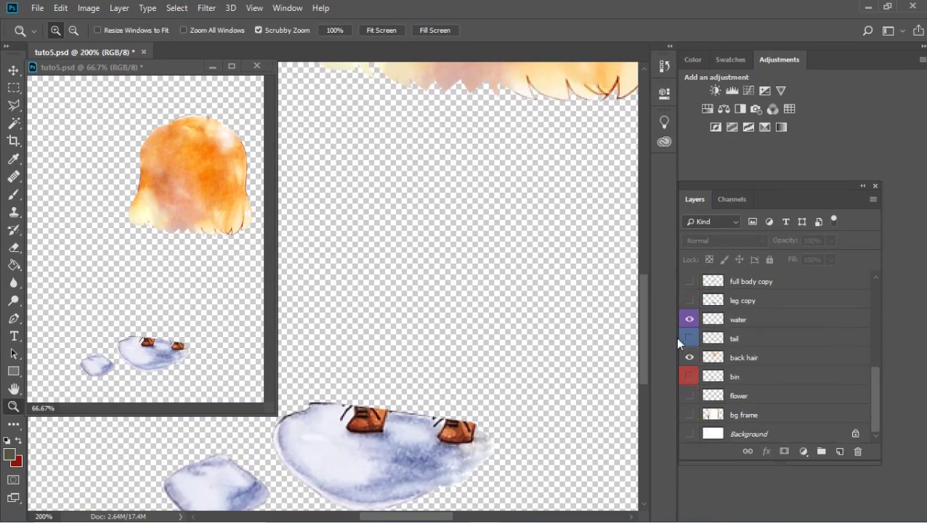
click(738, 320)
key(ctrl+plus)
key(j)
mouse_move(558, 374)
mouse_down()
mouse_move(436, 356)
mouse_move(478, 338)
mouse_up()
- Outline the overpainted area above the large puddle on water with the lasso and delete it
key(l)
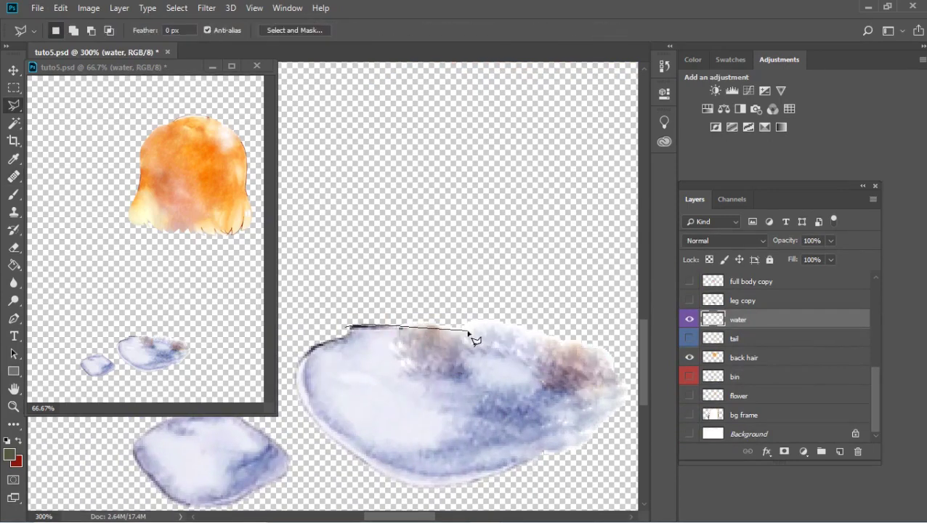
drag(600, 361, 351, 331)
key(Delete)
- Show leg copy, Background, bg frame and the remaining character layers to check the reassembled illustration
click(690, 300)
click(690, 434)
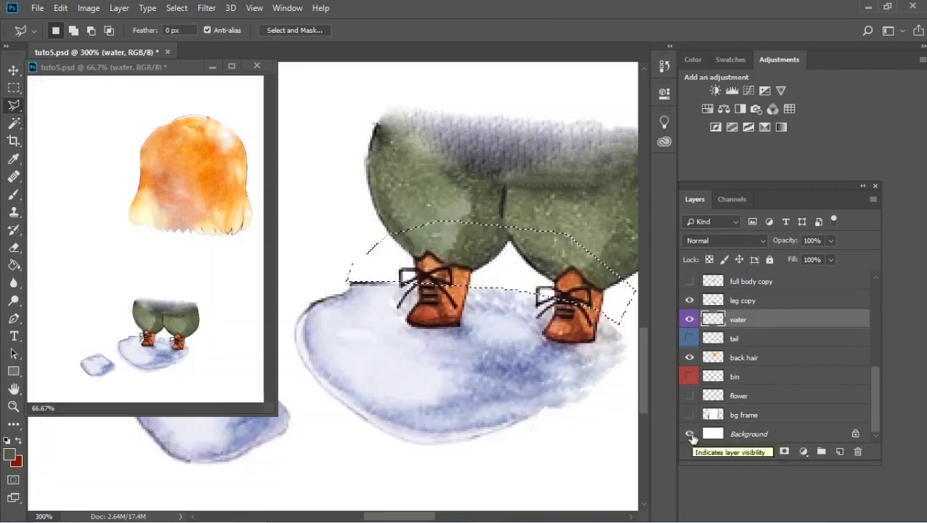
key(z)
right_click(517, 265)
click(556, 273)
drag(689, 415, 704, 361)
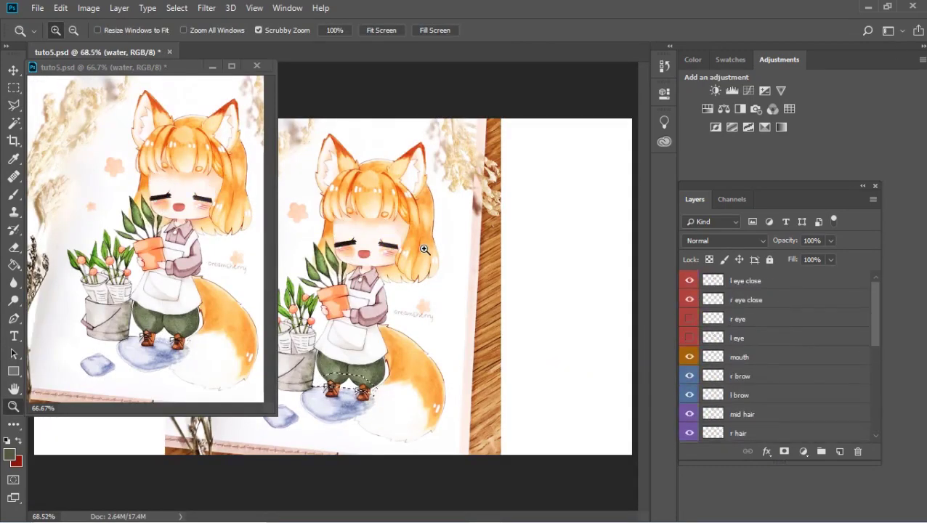
- Adjust the size, angle and position of the closed-eye strokes on l eye close and r eye close with Free Transform
click(363, 240)
click(407, 247)
key(ctrl+t)
key(Return)
click(799, 299)
key(ctrl+t)
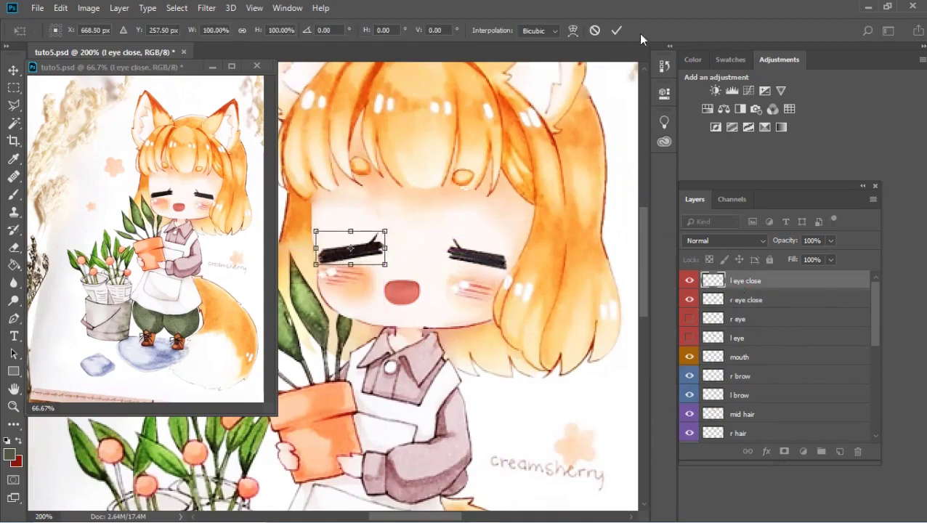
key(Return)
key(z)
key(ctrl+t)
key(Return)
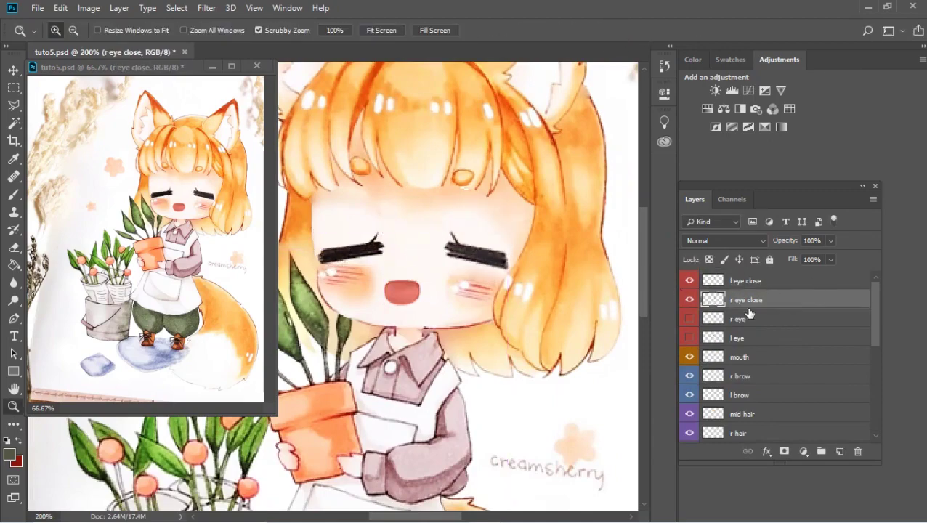
- Outline the stray white patch below the brow spot on mid hair with the lasso and clean it up
scroll(692, 313, down, 2)
click(748, 376)
double_click(445, 176)
double_click(445, 175)
click(445, 176)
key(l)
click(481, 214)
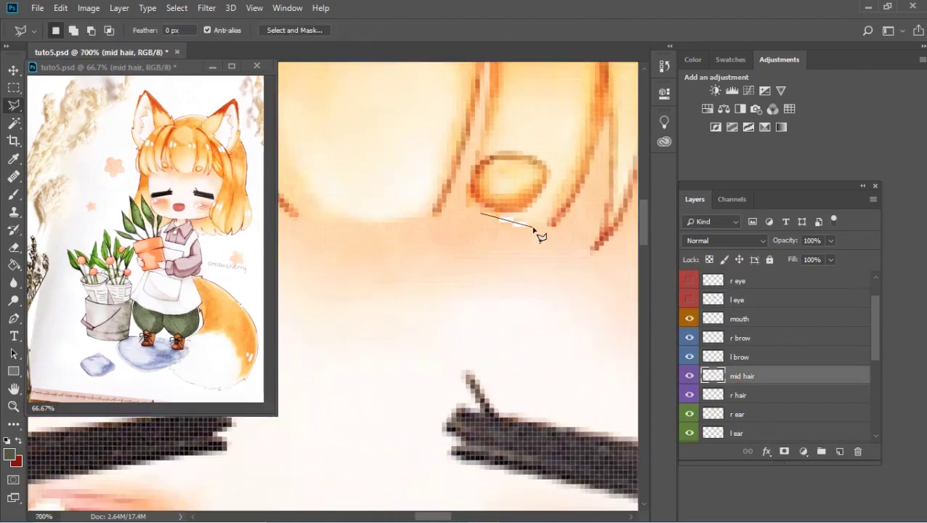
key(ctrl+d)
key(z)
right_click(497, 234)
click(517, 265)
scroll(770, 283, up, 2)
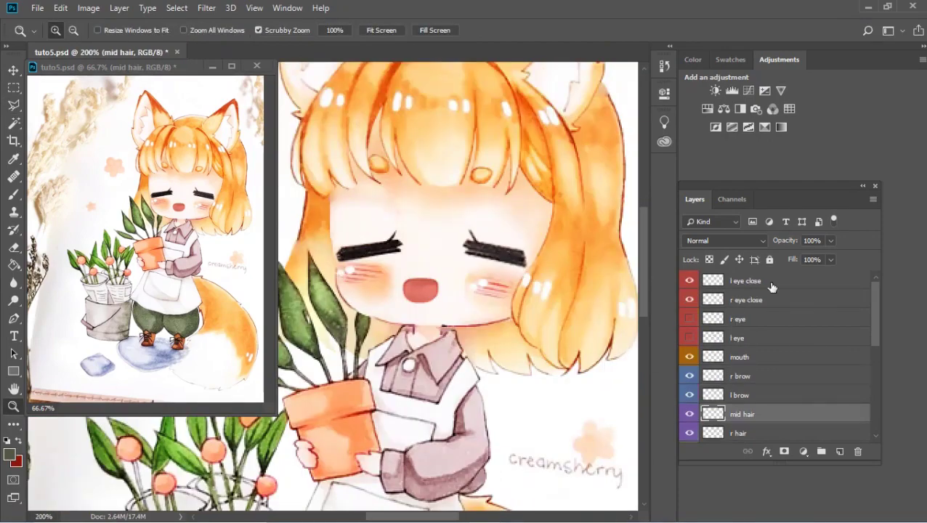
- Reposition and tilt the closed-eye stroke on l eye close with Free Transform
click(749, 280)
key(ctrl+t)
key(Return)
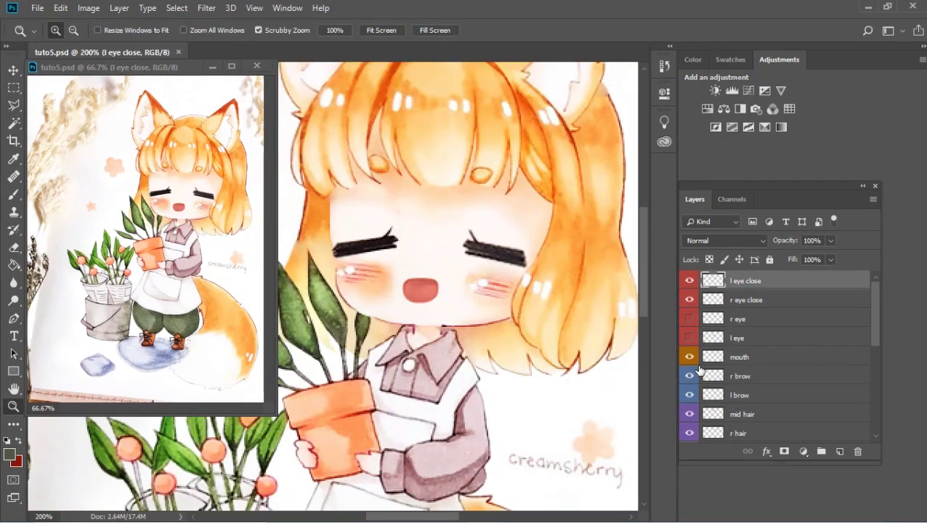
- Sample the open eye's dark red, duplicate l eye close and r eye close, and clip each copy to its original layer
mouse_move(689, 338)
mouse_down()
mouse_move(689, 318)
mouse_move(689, 338)
mouse_up()
key(i)
shift+click(746, 299)
key(ctrl+j)
click(767, 323)
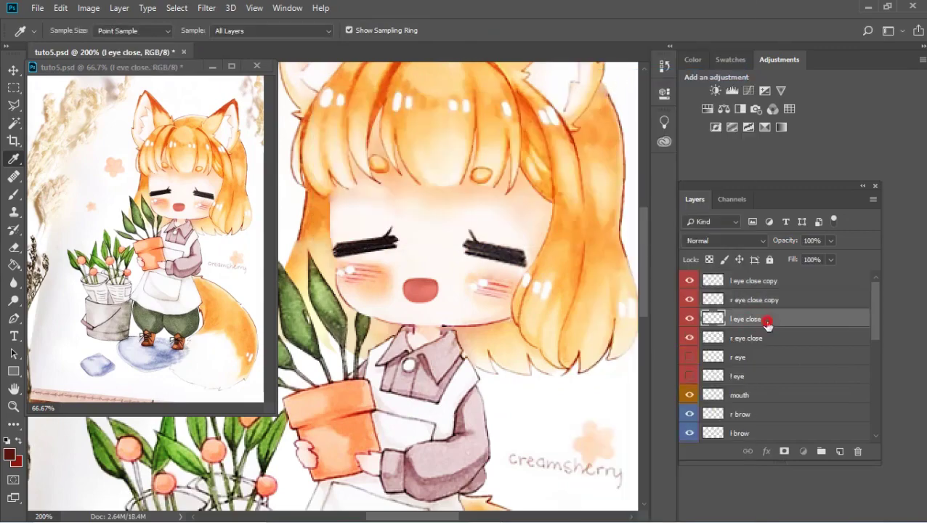
right_click(767, 323)
click(654, 240)
- Paint the clipped copies dark red and merge each one into its closed-eye layer
key(b)
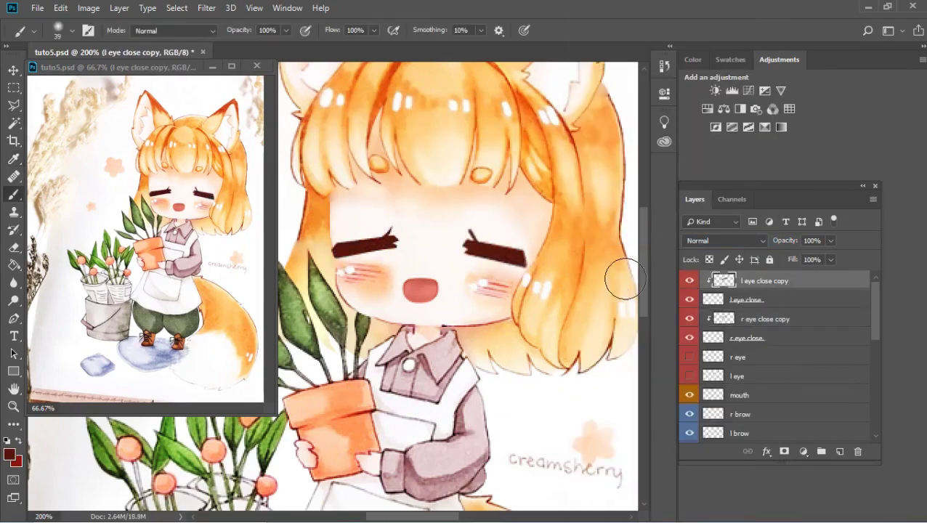
key(ctrl+e)
click(763, 300)
key(ctrl+e)
- Hide the closed eyes, l eye, mouth, brows and hair layers, and select r eye
drag(689, 338, 689, 432)
click(688, 280)
click(689, 299)
click(748, 318)
- Outline the upper lashes on r eye with the lasso and copy them onto a new layer
key(z)
click(470, 240)
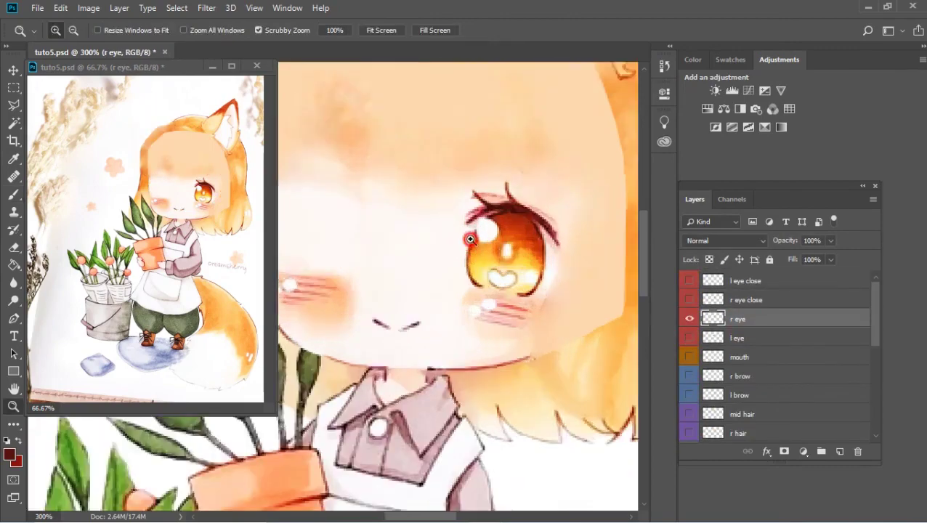
click(472, 239)
key(l)
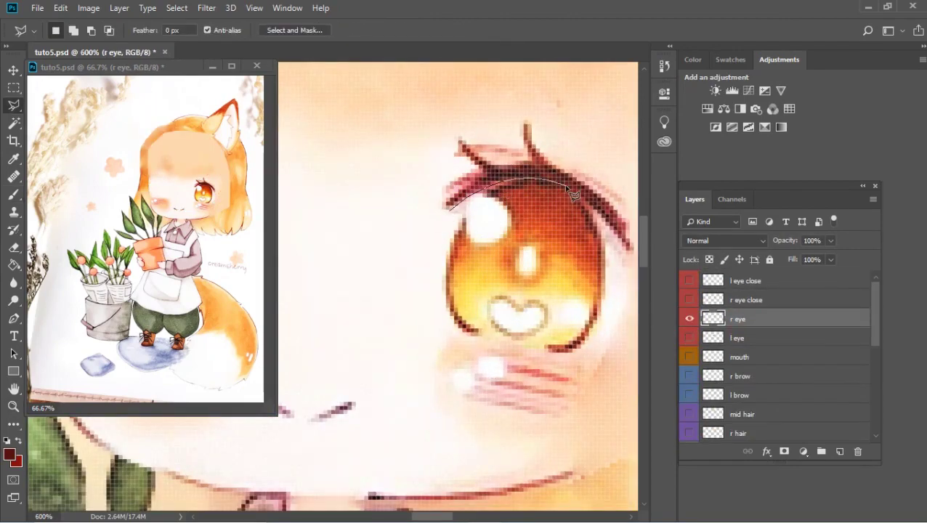
drag(590, 207, 570, 262)
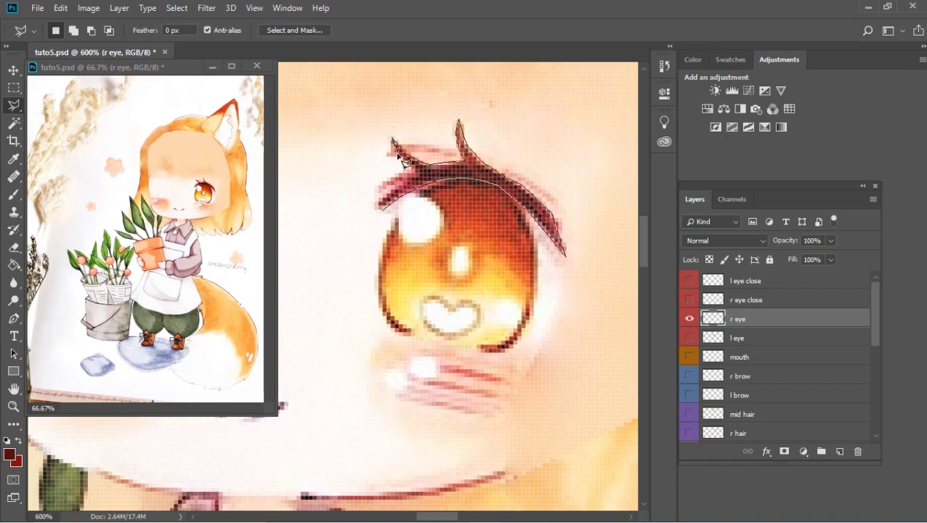
key(ctrl+shift+j)
- Isolate the copied lashes and rename their layer as r lid
alt+click(689, 318)
double_click(737, 318)
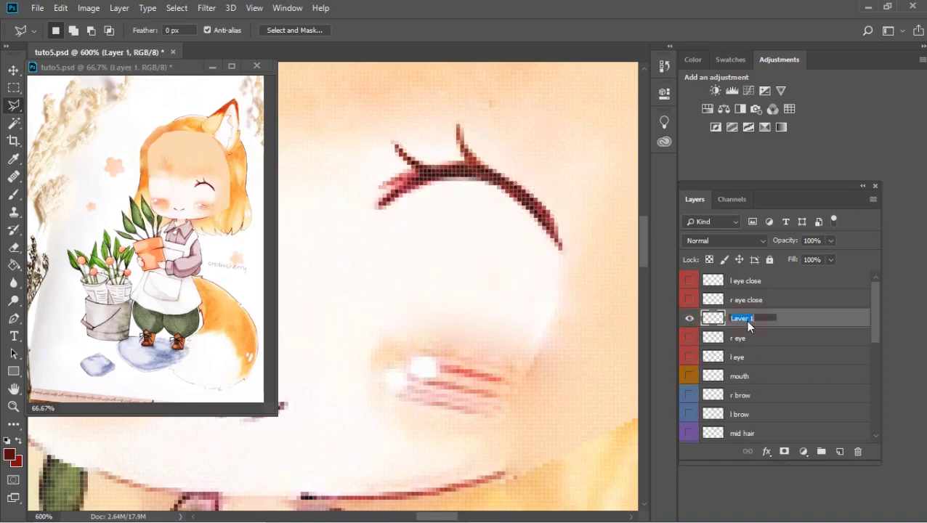
text(r lid)
key(Return)
- Hide r lid and face, and select r eye to work on it against the back hair
click(689, 318)
click(689, 338)
click(748, 338)
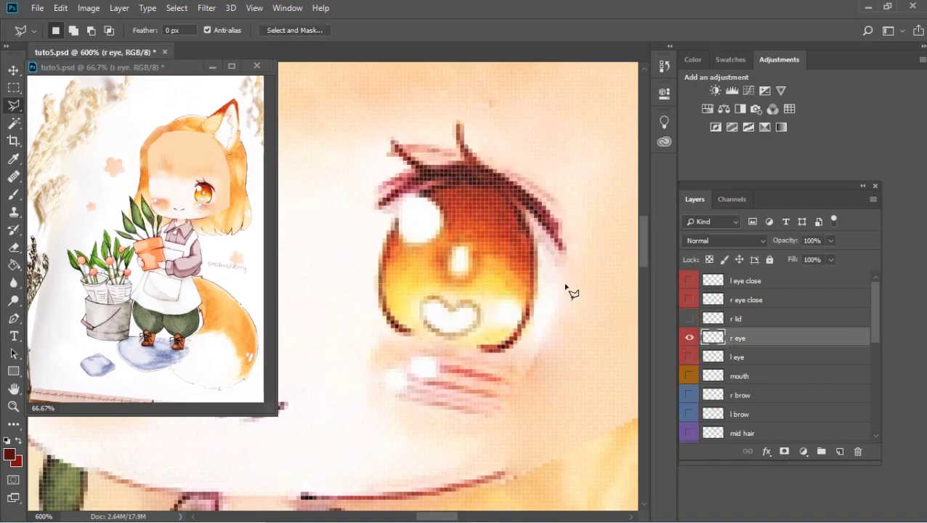
alt+click(689, 336)
scroll(778, 356, down, 5)
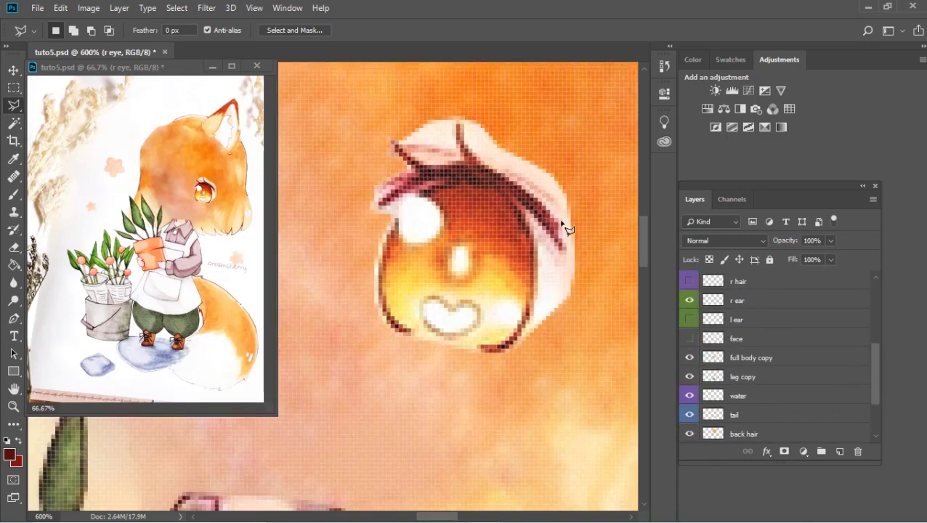
scroll(780, 400, up, 5)
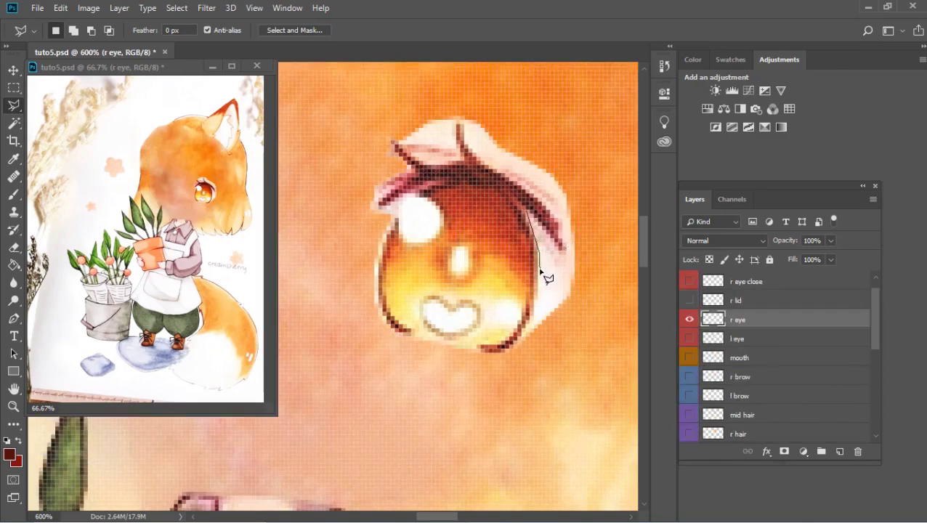
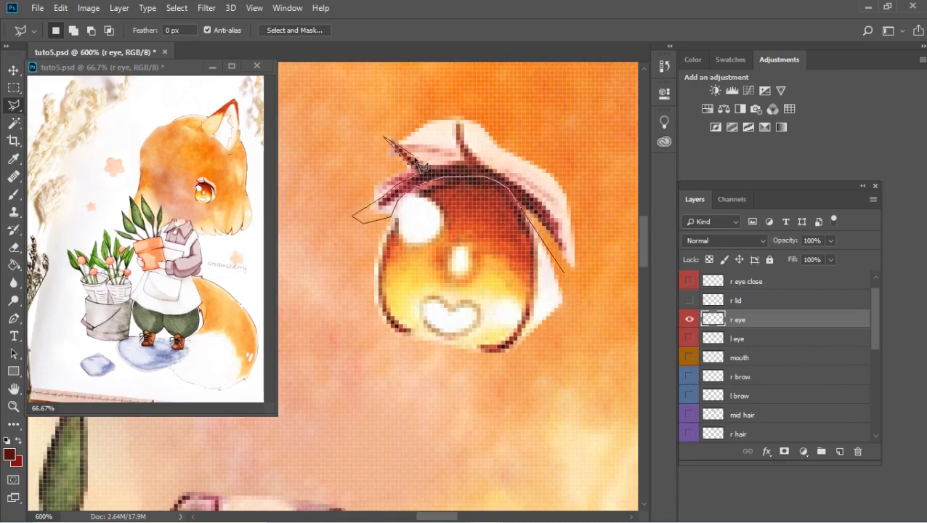
- Try to delete the outlined upper lashes from r eye
key(Delete)
click(382, 136)
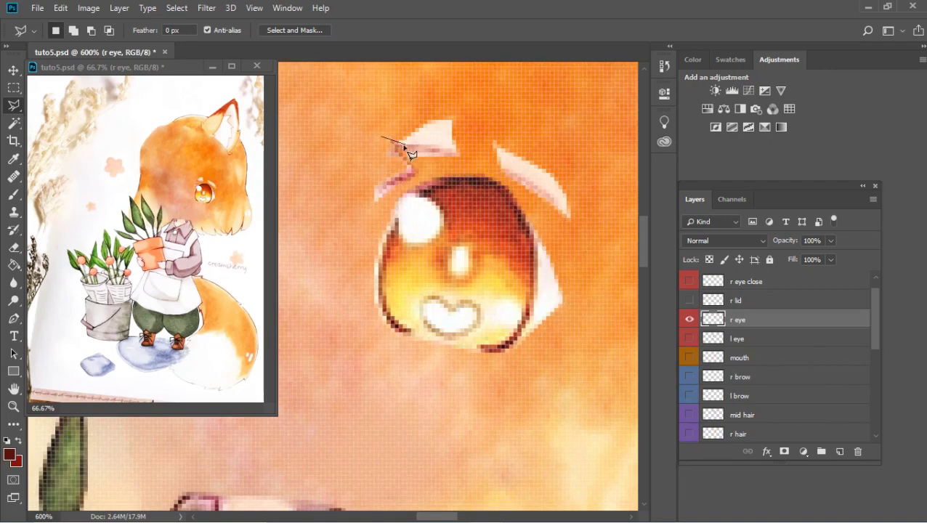
key(ctrl+z)
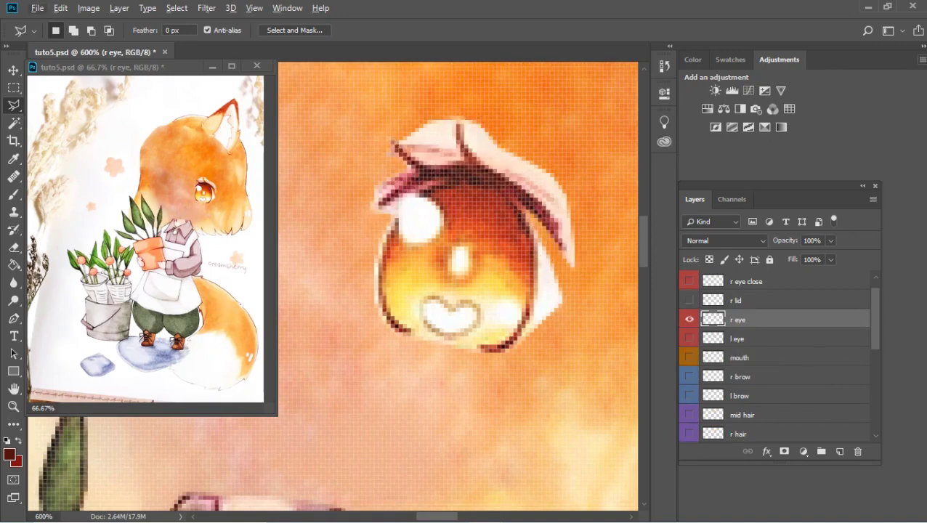
- Outline the skin-coloured fringe above the lashes with the lasso and delete it from r eye
click(749, 300)
click(573, 264)
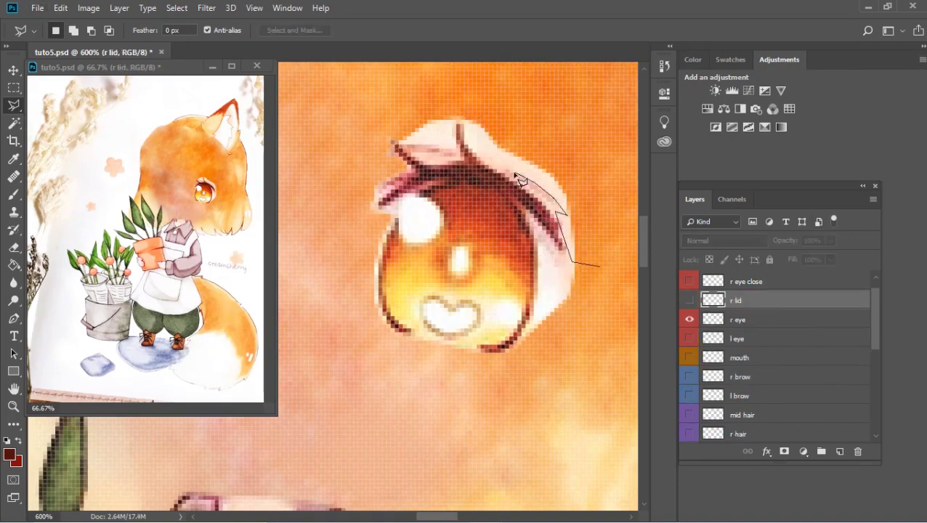
click(574, 263)
click(749, 319)
key(Delete)
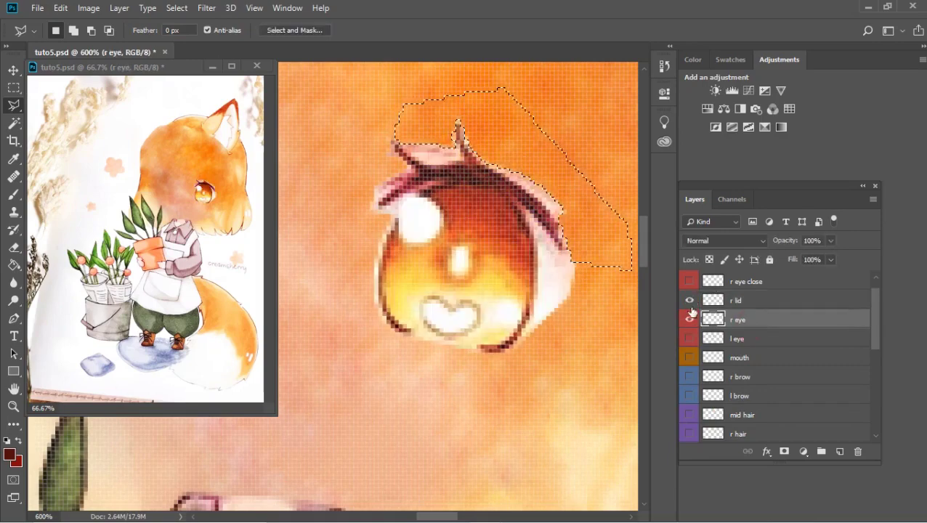
click(574, 243)
- Show l eye and trim the leftover skin fringe around its upper lashes with the lasso
click(690, 320)
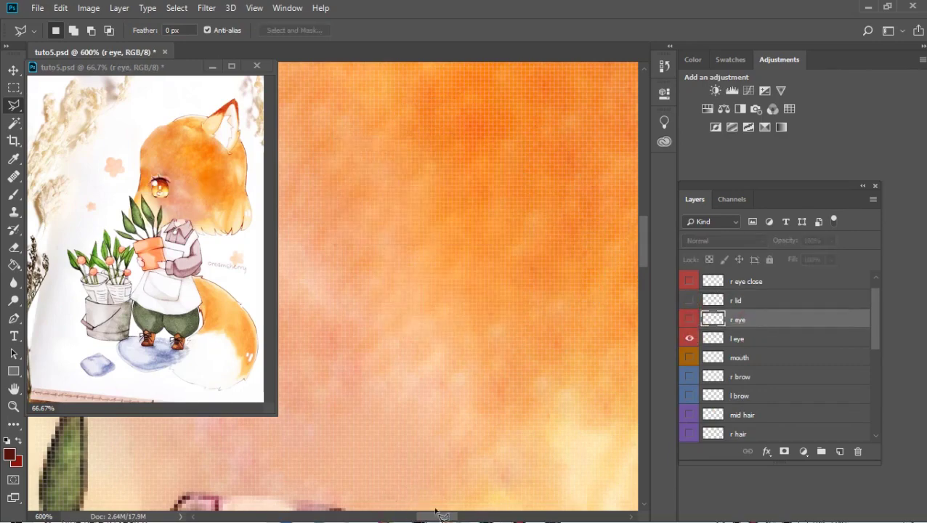
scroll(507, 176, left, 5)
click(734, 341)
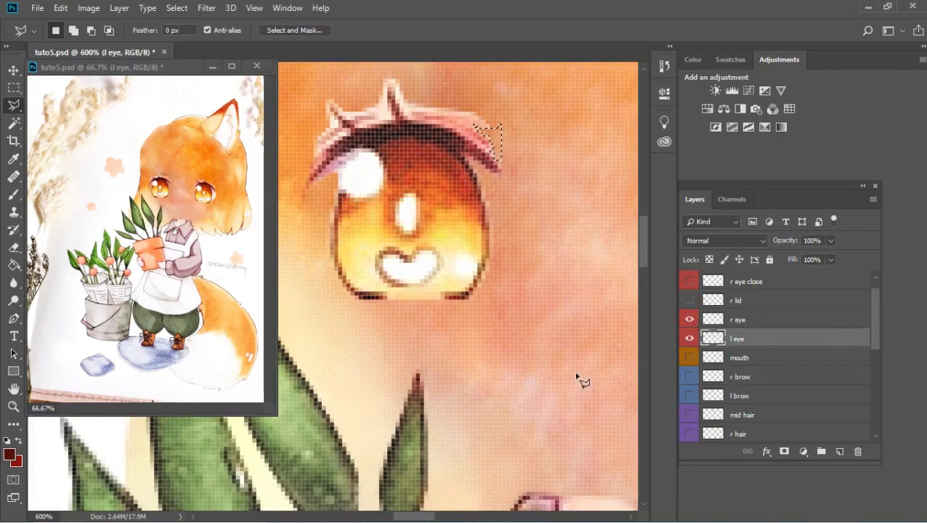
click(690, 337)
click(689, 337)
scroll(699, 308, up, 1)
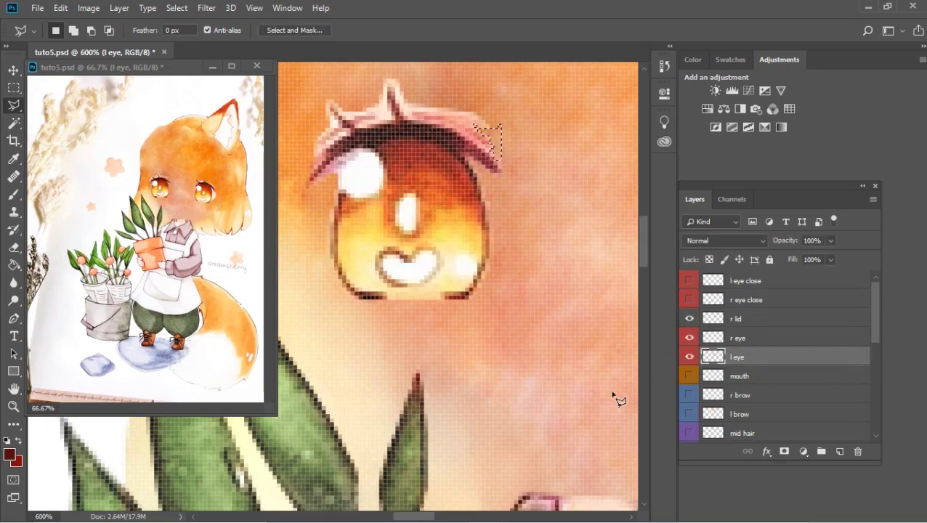
- Merge r lid into r eye, then outline the upper lashes again and duplicate r eye
click(763, 319)
key(ctrl+e)
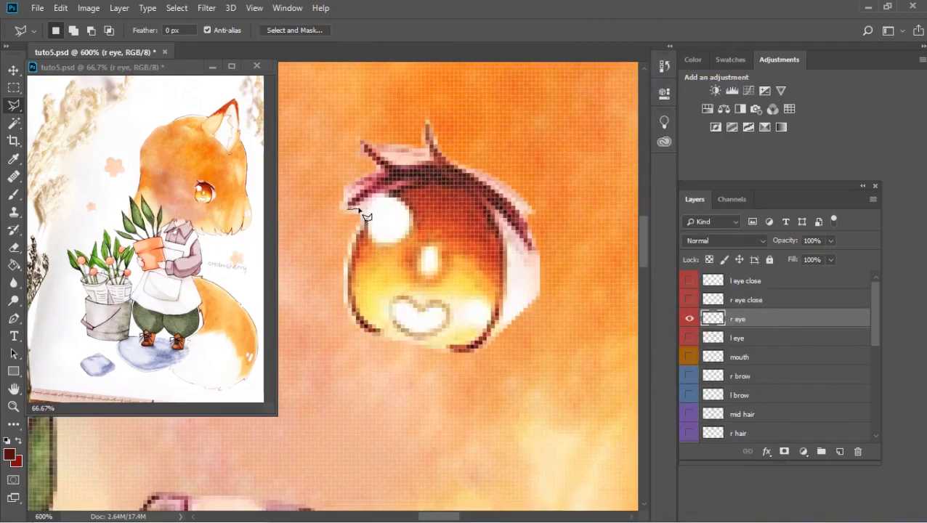
click(334, 220)
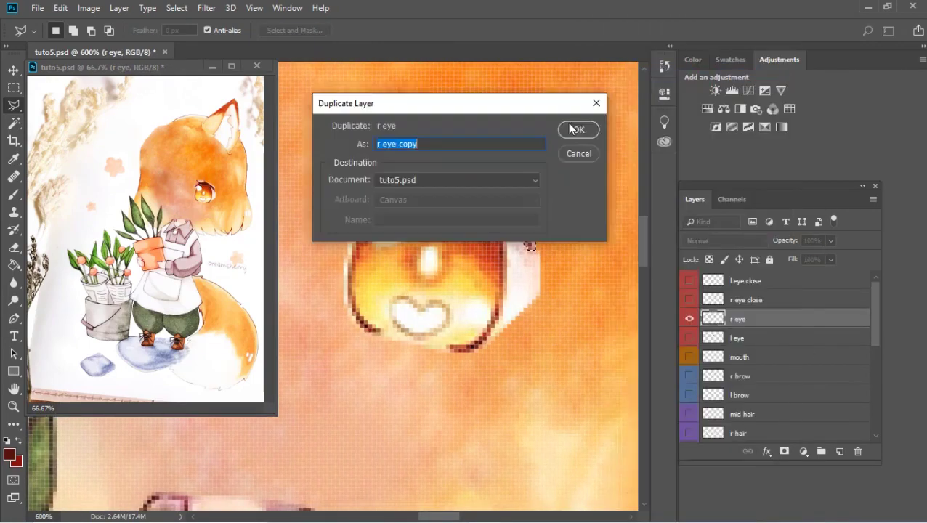
key(Return)
- Separate the upper lashes from r eye onto the duplicate layer, name it r lid and hide it
right_click(460, 165)
key(Escape)
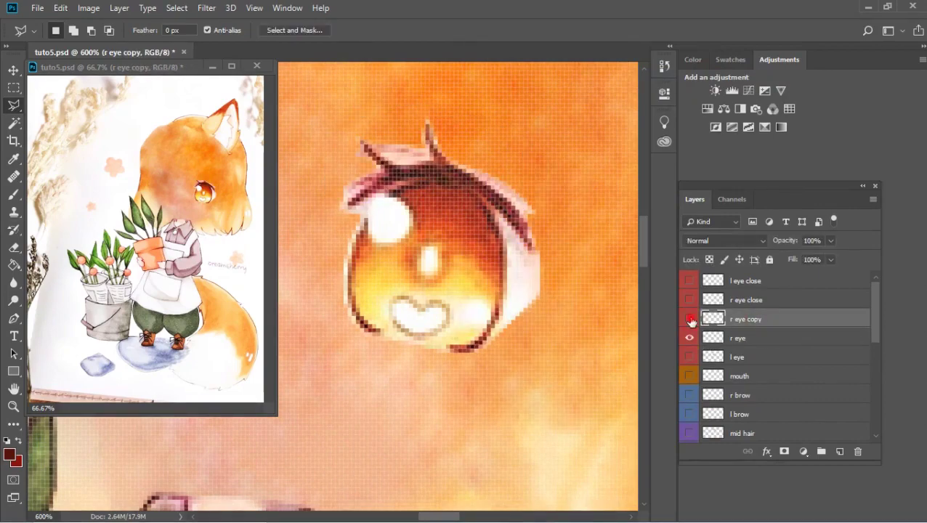
click(691, 322)
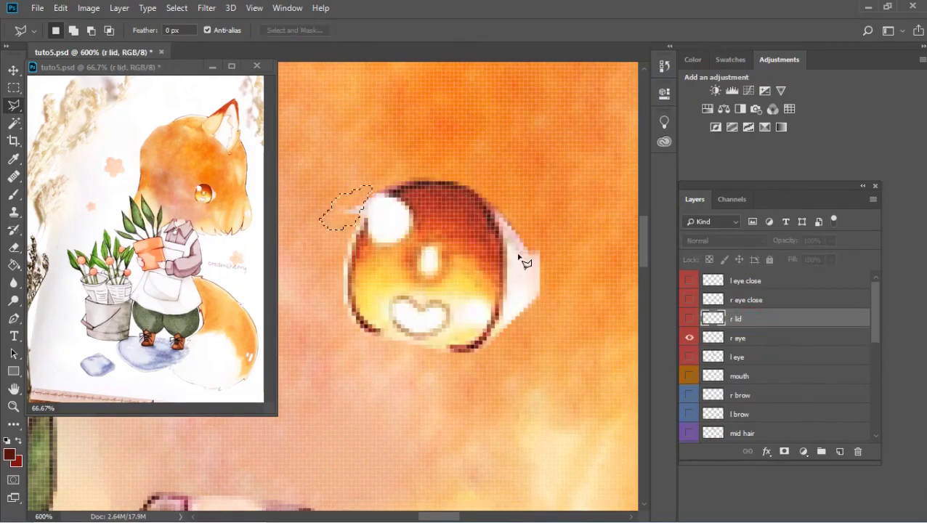
- Outline the leftover skin fringe at the outer side of r eye with the lasso to trim it
key(alt+[)
click(529, 240)
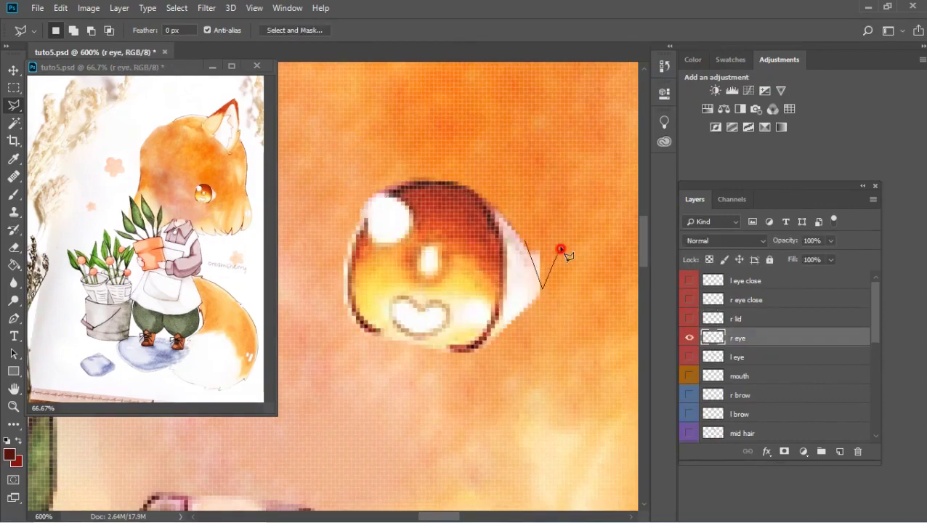
click(559, 242)
click(543, 286)
click(529, 240)
- Hide r eye, move the l eye layer directly below l eye close and show it
click(689, 337)
drag(737, 357, 747, 299)
click(689, 299)
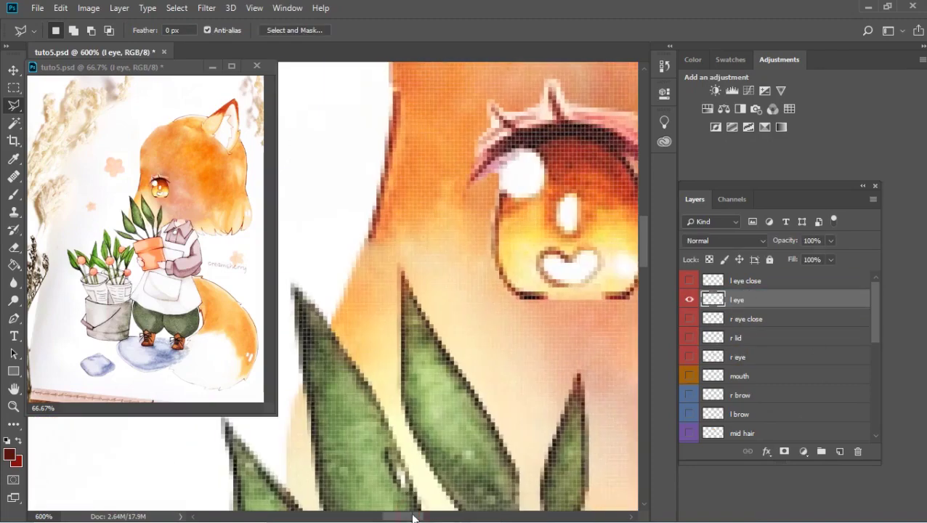
- Outline the upper lashes on l eye with the lasso and copy them onto a new layer
scroll(464, 291, left, 5)
click(374, 179)
click(349, 93)
double_click(352, 209)
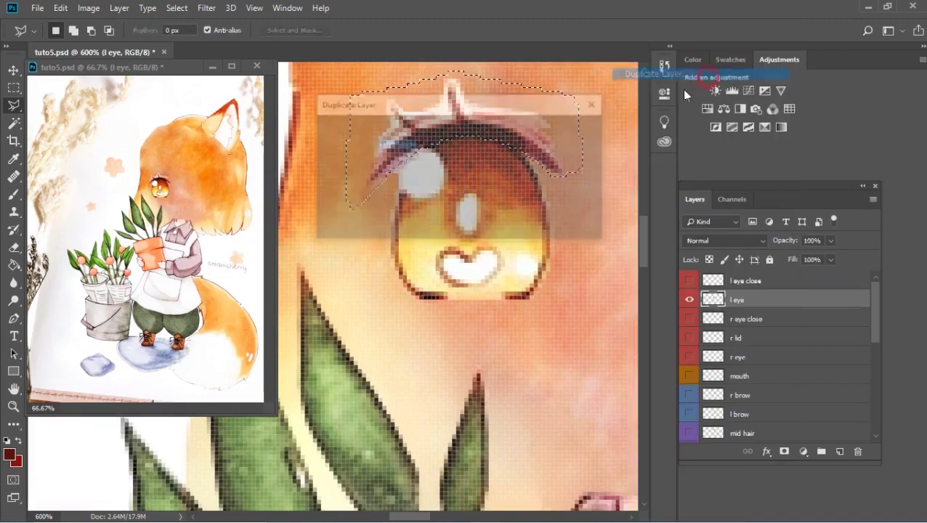
key(ctrl+j)
- Rename the copied left lash layer as l lid
double_click(736, 299)
text(l lid)
key(Return)
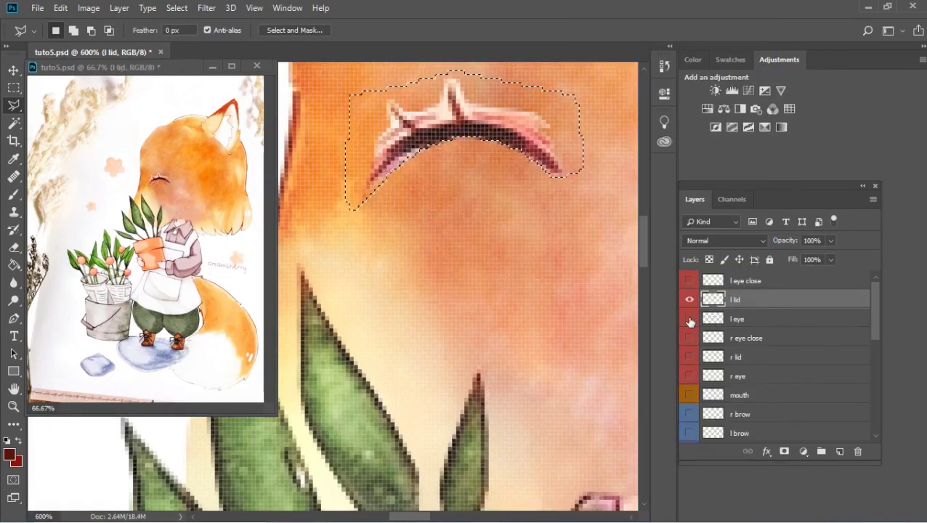
- Remove the remaining upper lash pixels from l eye, and hide both l lid and l eye
click(799, 318)
click(689, 299)
drag(690, 298, 690, 320)
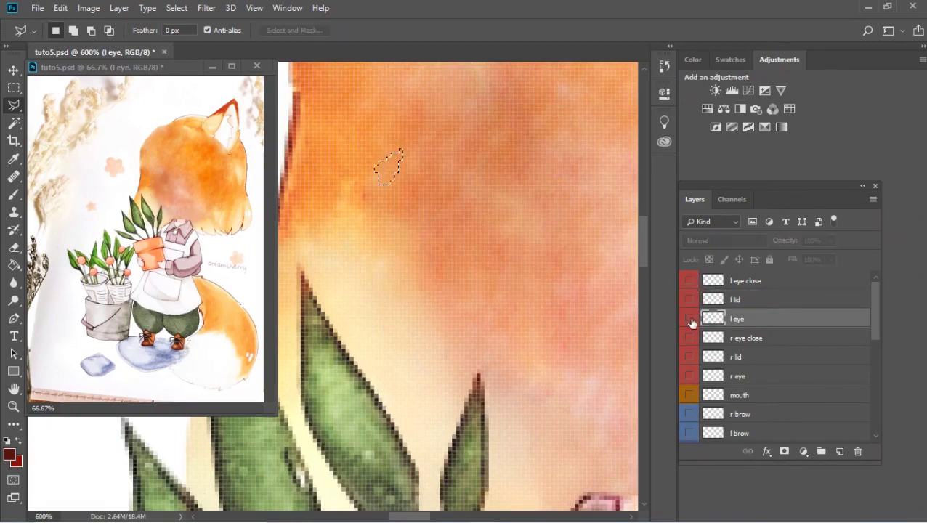
- Select r ear and extend its white inner fur past the lower edge with the Brush
key(z)
key(ctrl+1)
scroll(770, 356, down, 3)
click(690, 357)
click(761, 363)
key(b)
alt+click(493, 269)
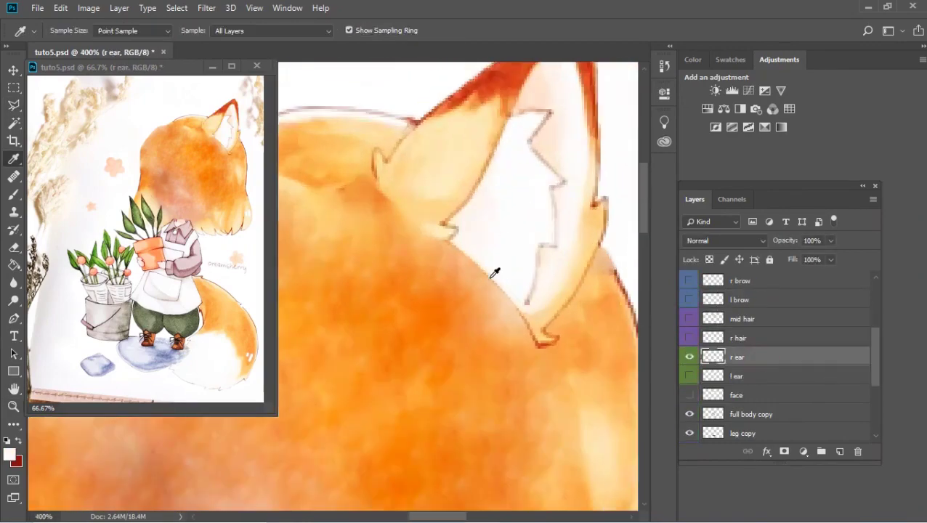
mouse_move(493, 269)
mouse_down()
mouse_move(481, 292)
mouse_move(502, 319)
mouse_up()
- Extend the light orange base of r ear with brush strokes in colours sampled from the ear
alt+click(408, 193)
mouse_move(414, 248)
mouse_down()
mouse_move(393, 247)
mouse_move(411, 239)
mouse_up()
alt+click(496, 292)
mouse_move(497, 292)
mouse_down()
mouse_move(462, 291)
mouse_move(440, 318)
mouse_up()
- Hide r ear, show l ear and extend its lower edge with brush strokes in sampled ear colours
scroll(693, 375, down, 3)
scroll(696, 373, up, 3)
click(689, 320)
click(690, 338)
click(784, 339)
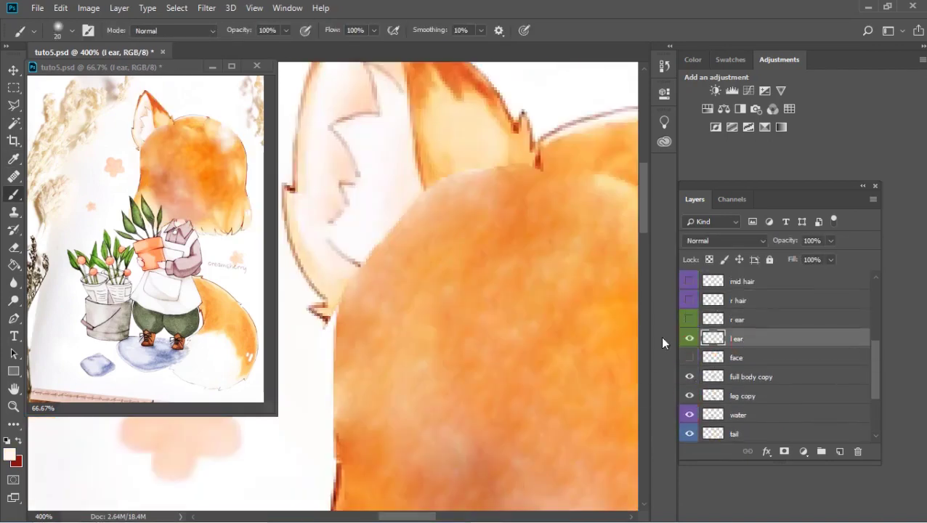
alt+click(484, 167)
- Blend the painted extension at the base of l ear with the Healing Brush
key(j)
mouse_move(396, 231)
mouse_down()
mouse_move(387, 227)
mouse_move(398, 237)
mouse_move(454, 221)
mouse_move(405, 264)
mouse_up()
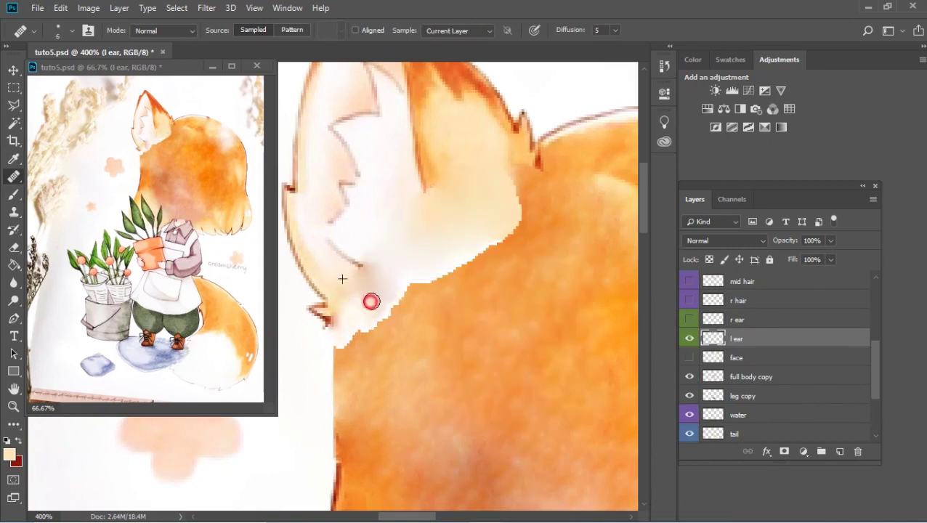
mouse_move(502, 238)
mouse_down()
mouse_move(363, 331)
mouse_move(448, 272)
mouse_move(482, 267)
mouse_move(347, 332)
mouse_up()
- Hide l ear, show r ear and blend the painted extension at its base with the Healing Brush
click(689, 339)
click(689, 319)
click(414, 265)
click(445, 207)
click(785, 320)
drag(417, 277, 526, 349)
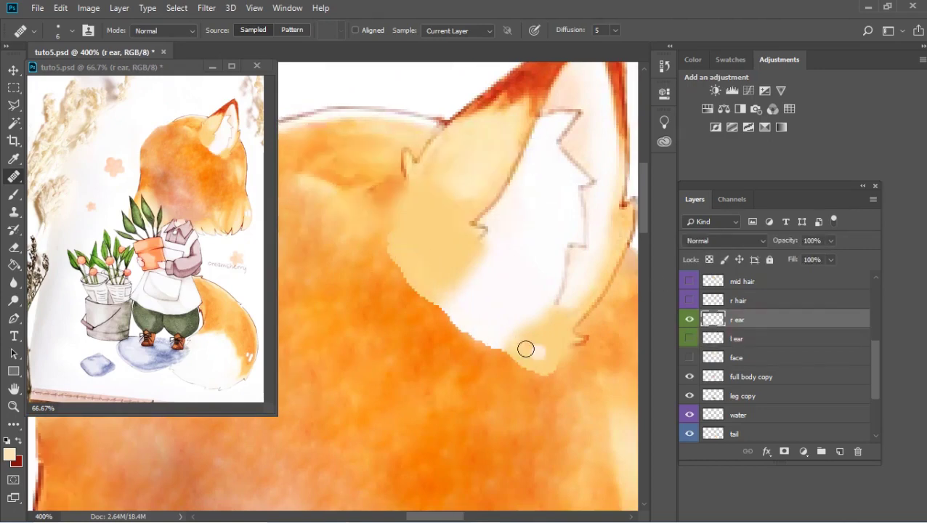
- Show l ear, face and the other hidden parts again with the whole illustration in view
click(690, 339)
key(ctrl+0)
key(z)
click(689, 357)
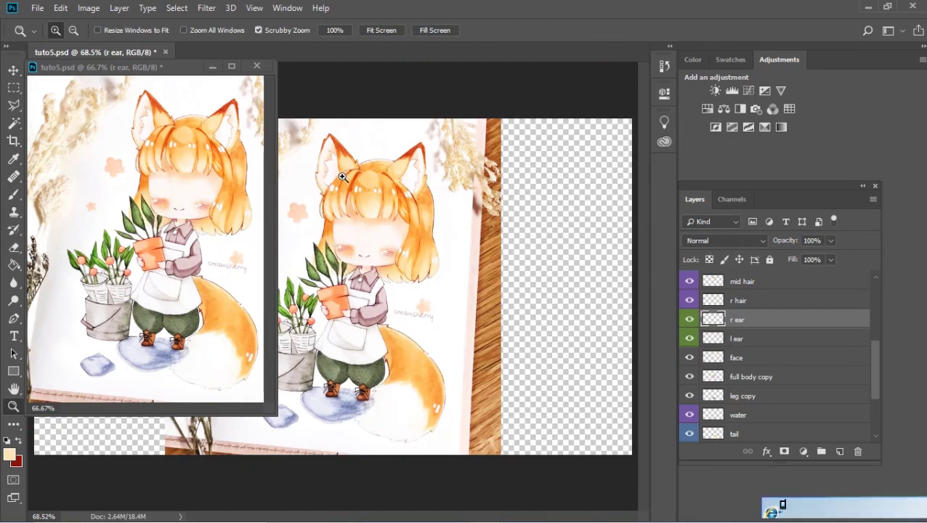
- Hide every layer except bin and flower, and make flower the active layer
drag(347, 178, 710, 399)
drag(690, 357, 689, 435)
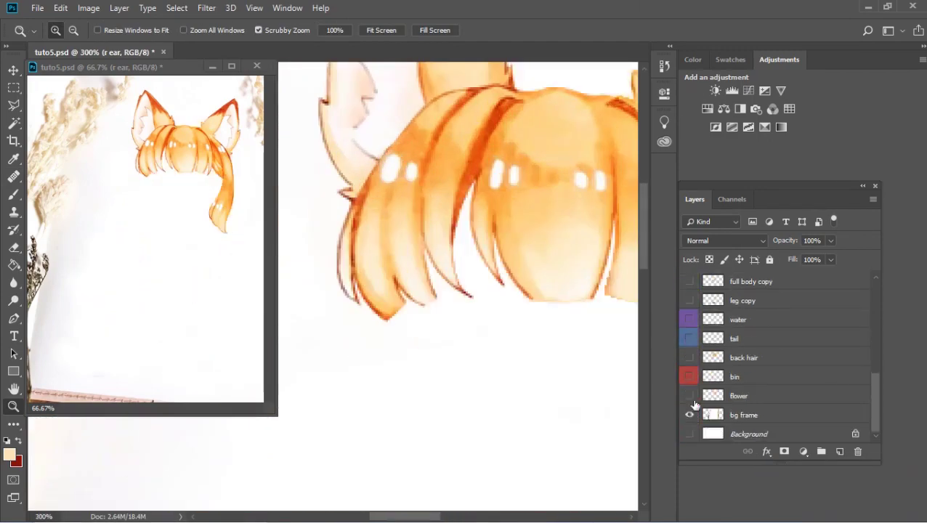
key(ctrl+0)
drag(689, 363, 690, 422)
scroll(777, 356, up, 5)
click(691, 281)
click(691, 284)
scroll(691, 327, down, 10)
click(689, 376)
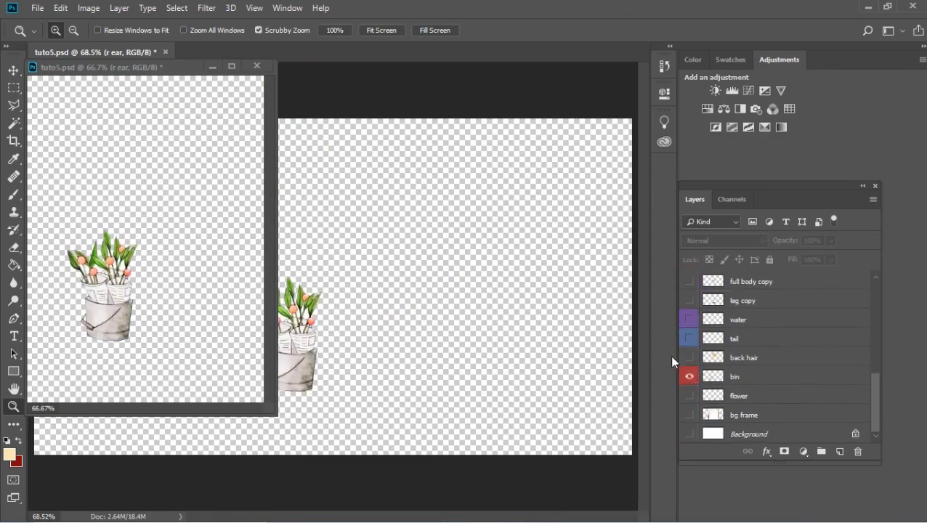
click(733, 396)
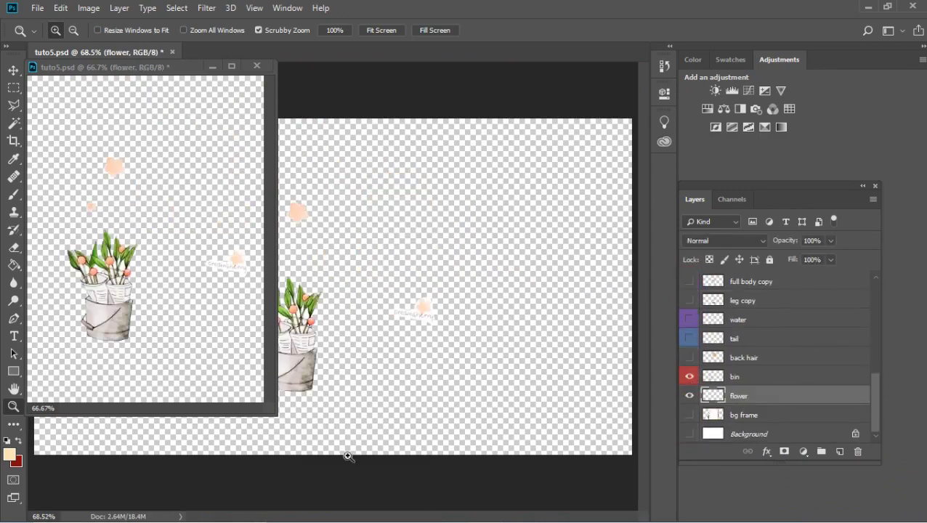
- Outline the creamsherry signature and its small flower on the flower layer with the Polygonal Lasso
click(406, 334)
key(l)
click(421, 244)
click(545, 191)
click(603, 258)
click(574, 362)
click(420, 314)
click(421, 243)
- Rename the flower layer as tag and bring it to the front of the layer stack
double_click(761, 396)
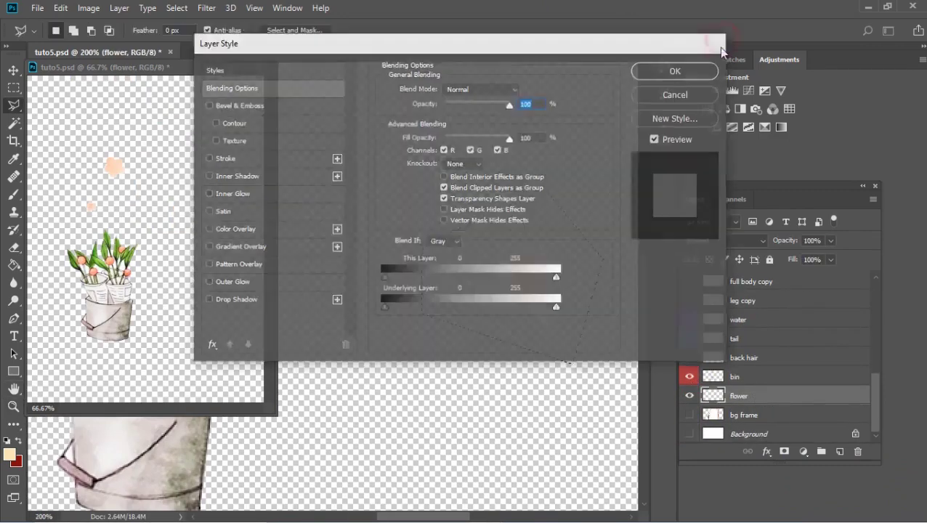
key(Escape)
key(ctrl+j)
key(ctrl+z)
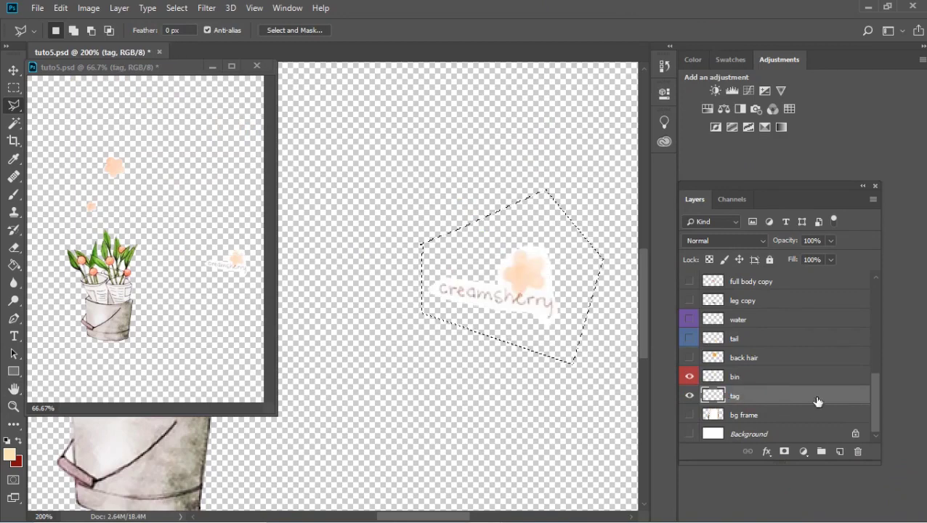
key(ctrl+shift+])
- Make all the layers visible again and close the second document window
click(376, 55)
drag(690, 302, 689, 433)
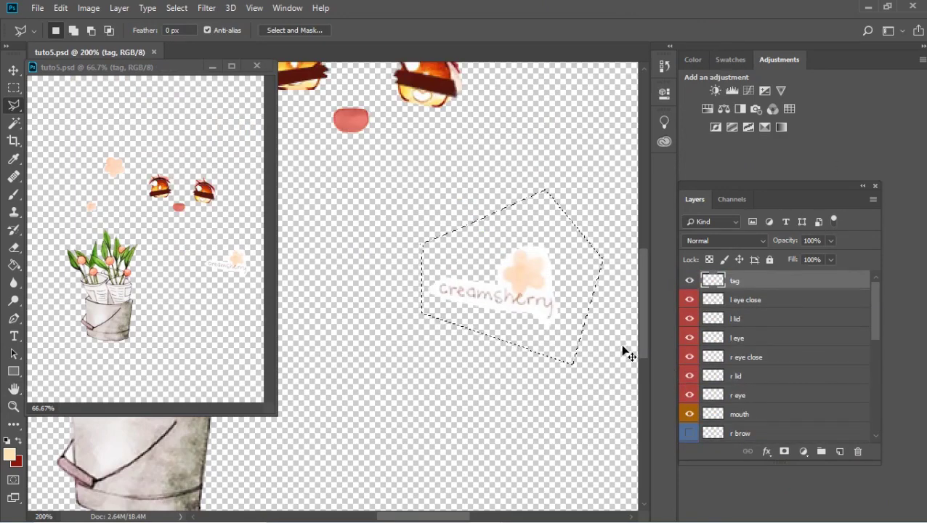
key(z)
scroll(480, 223, down, 5)
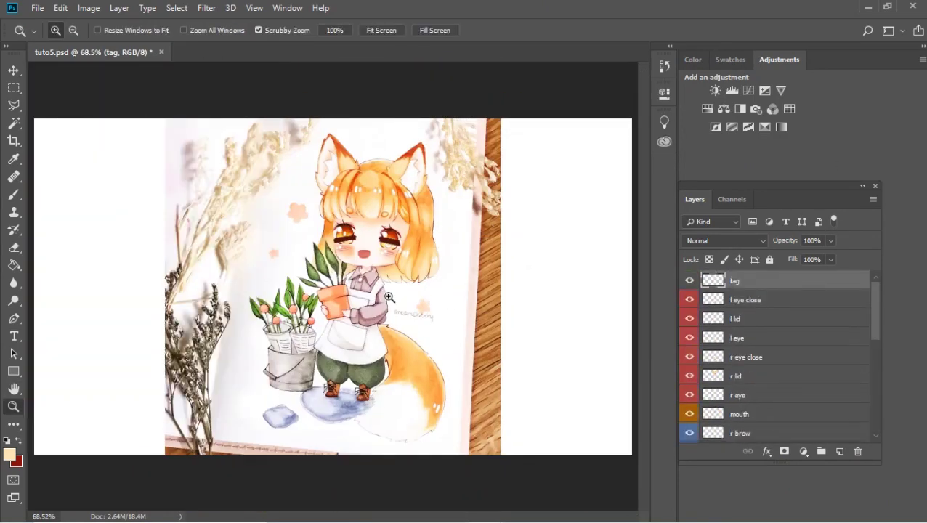
- Try adding the text "ezanydesu" over the creamsherry signature and enlarge its text box
scroll(395, 341, up, 5)
key(t)
drag(405, 290, 584, 353)
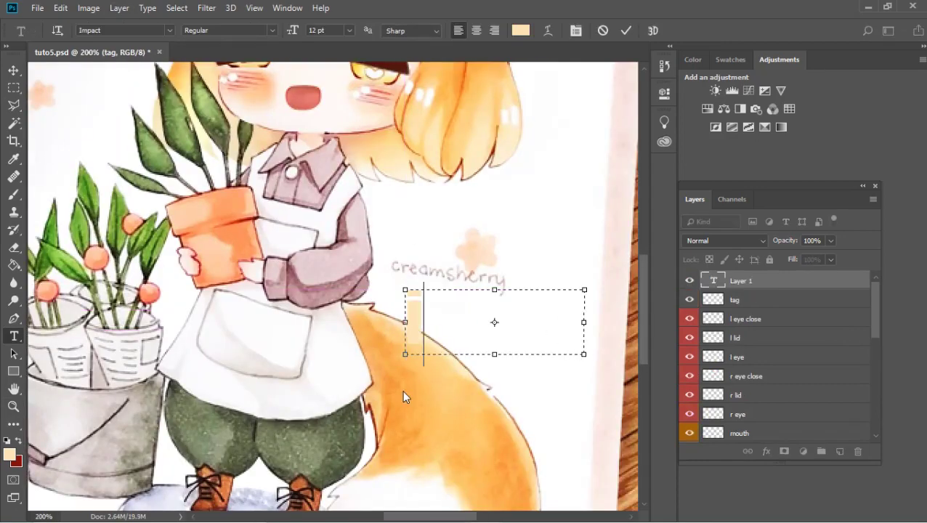
text(ezanydesu)
drag(356, 271, 227, 251)
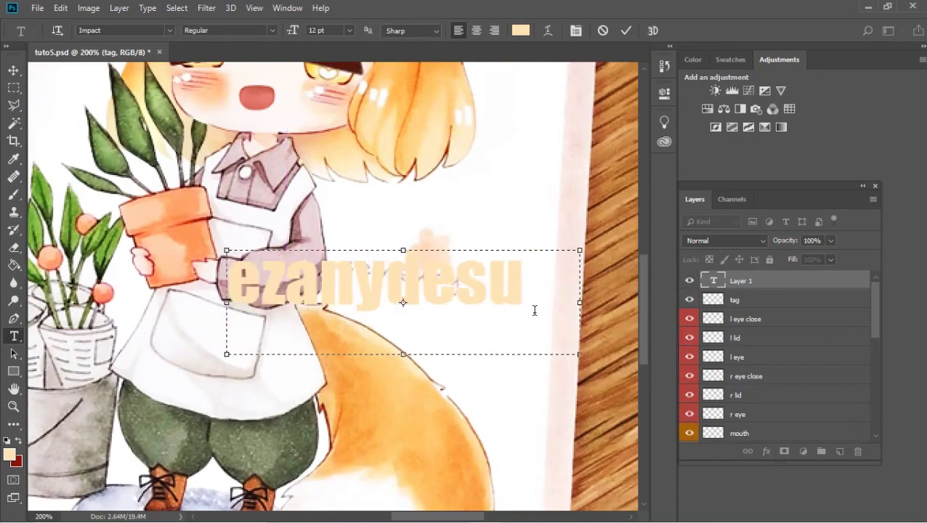
- Recolour the new text orange, #fb5106, and change its wording to "ezany desu"
key(ctrl+a)
click(520, 30)
click(566, 223)
key(Return)
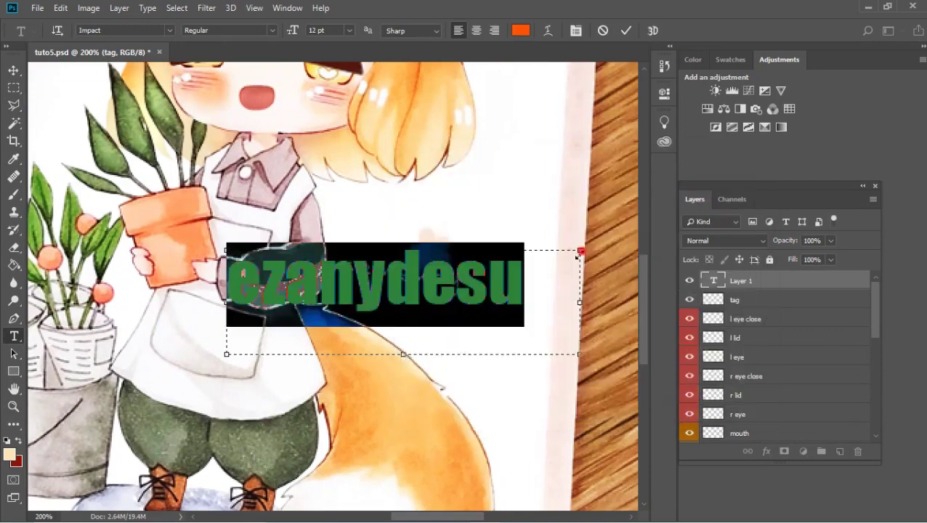
click(387, 317)
click(626, 30)
- Scale the orange text down to about half size and place it just beneath the creamsherry signature
key(ctrl+t)
drag(579, 278, 412, 320)
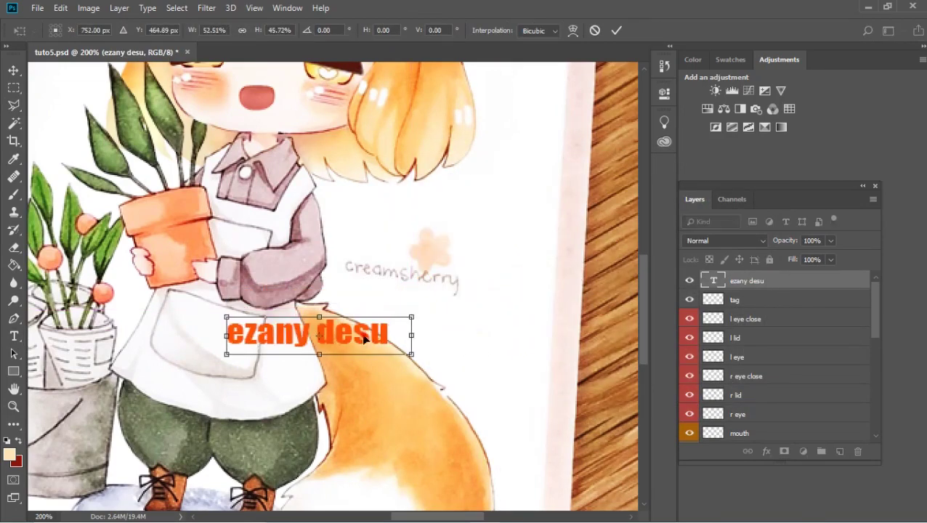
drag(327, 338, 450, 308)
drag(555, 284, 558, 296)
drag(500, 328, 453, 345)
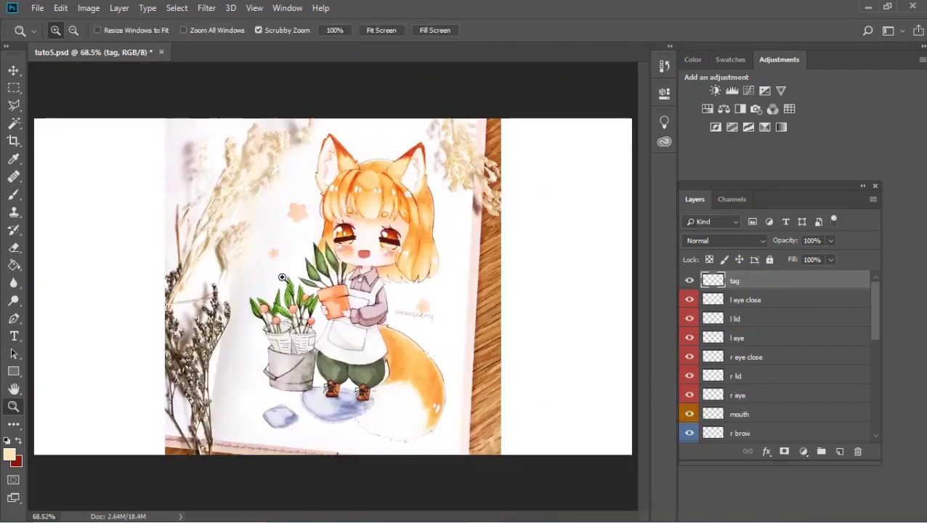
- Add the text "ezanydesu" in 12 pt Impact above the girl's head
click(308, 253)
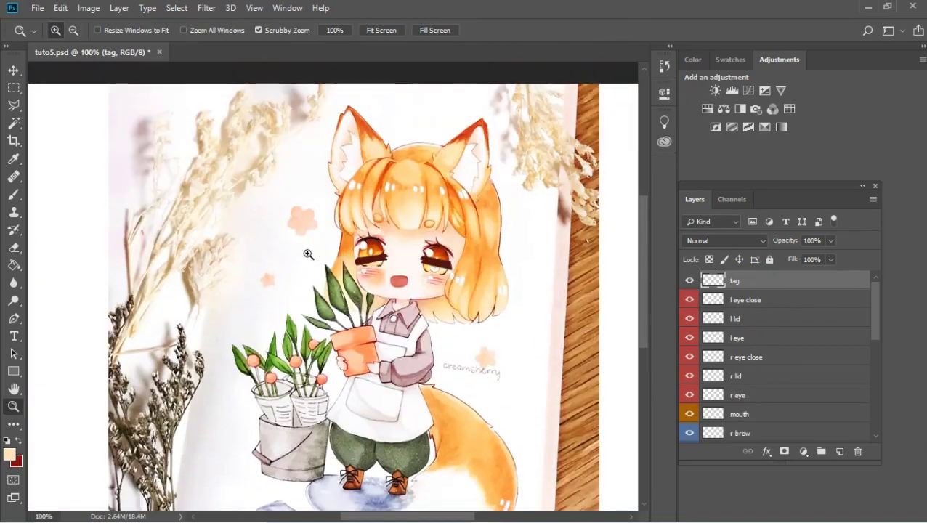
key(t)
drag(353, 94, 510, 124)
text(ezanydesu)
- Recolour the ezanydesu text light orange from the swatches and commit it
click(521, 30)
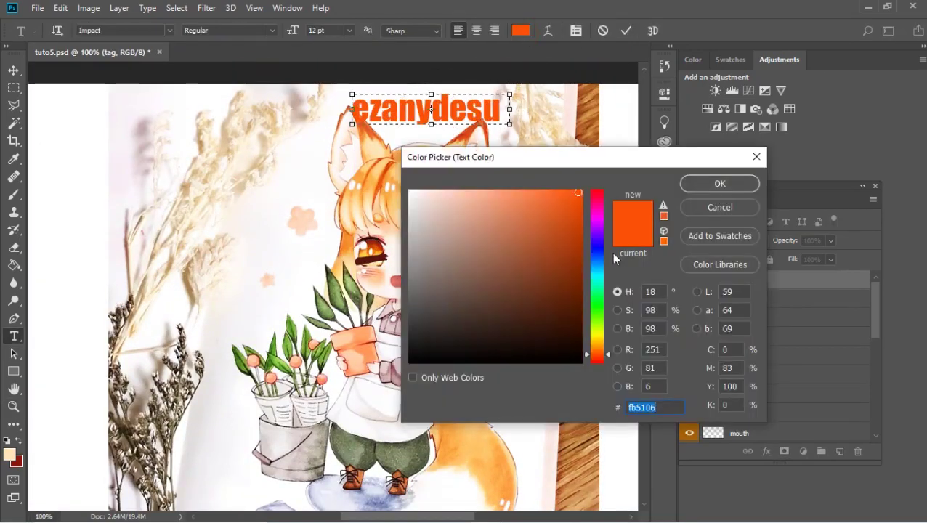
click(730, 59)
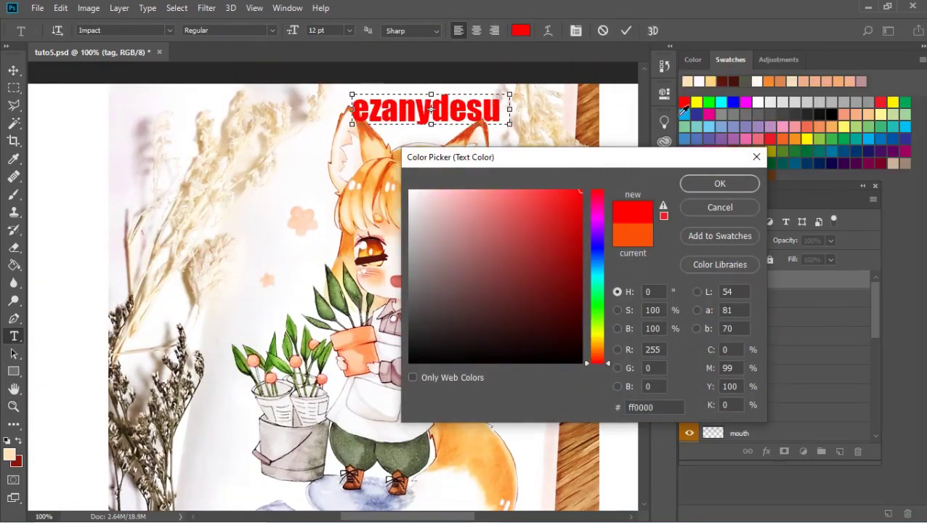
click(856, 114)
click(787, 131)
click(856, 114)
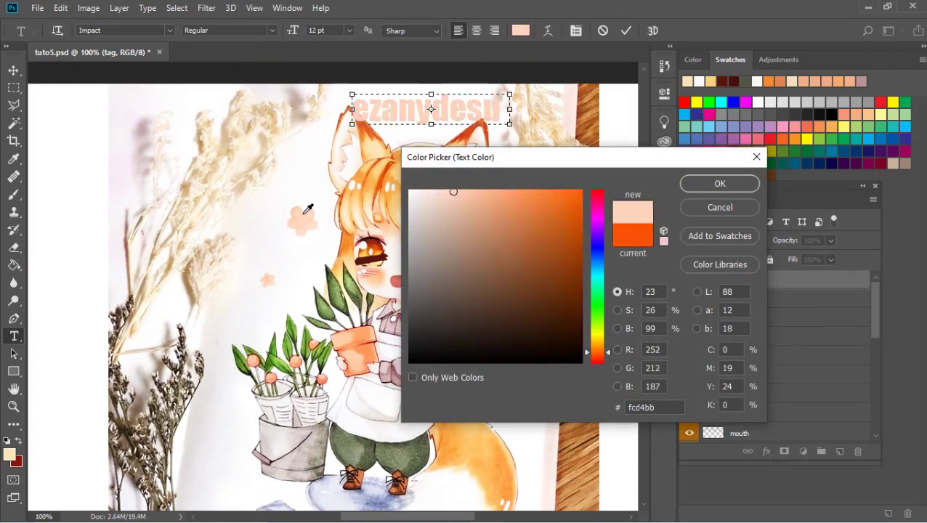
click(720, 184)
key(ctrl+Return)
- Scale the ezanydesu text down, rotate it to slant upward and place it beside the large flower near the hair
key(ctrl+t)
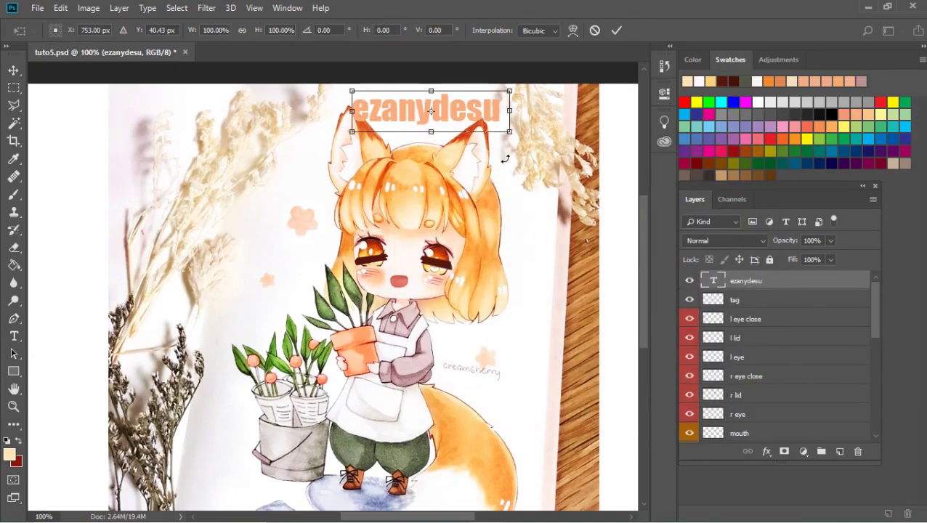
drag(509, 91, 465, 109)
drag(407, 109, 341, 265)
drag(392, 247, 320, 145)
click(616, 30)
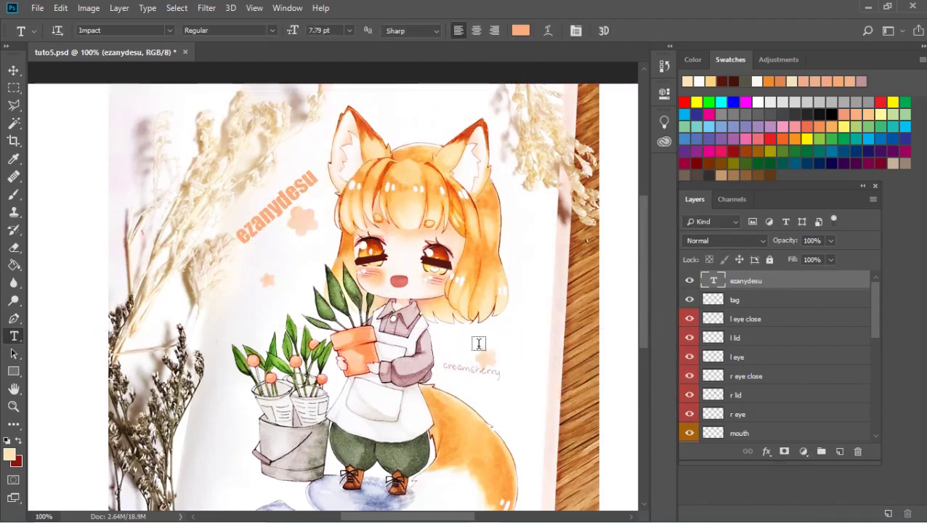
- Add the text "creamsherry" in light orange, scale it down and slant it upward above the flower bin
drag(250, 300, 395, 337)
text(creamsherry)
key(ctrl+Return)
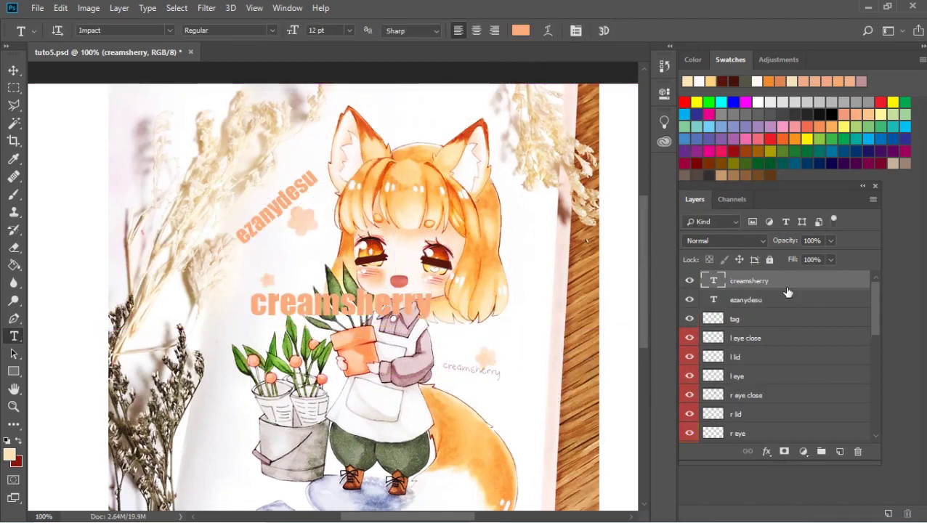
key(ctrl+t)
drag(429, 295, 304, 287)
key(Return)
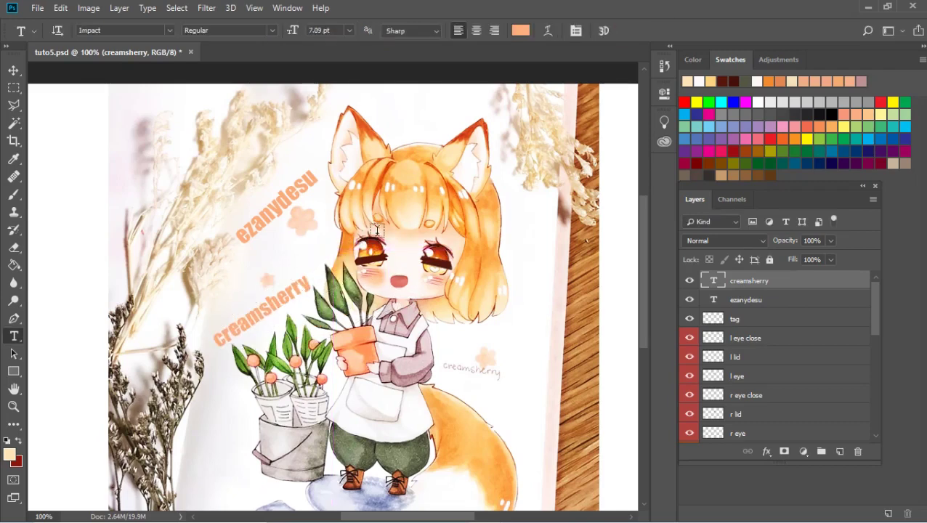
- Rotate the ezanydesu text to a flatter slant matching creamsherry and nudge the creamsherry text slightly
key(alt+bracketleft)
key(ctrl+t)
drag(330, 171, 305, 199)
key(Return)
key(alt+bracketright)
key(ctrl+t)
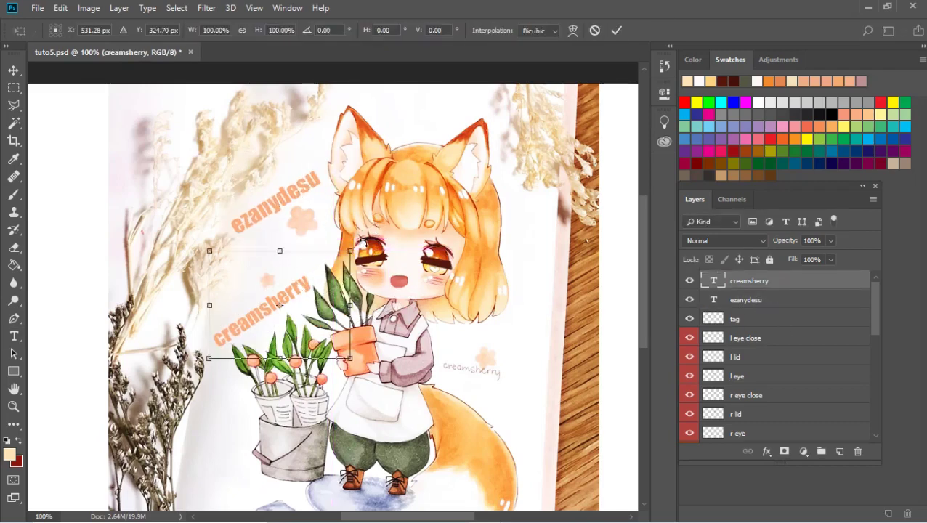
key(Return)
- Select the tag layer and show it alone
scroll(762, 384, down, 10)
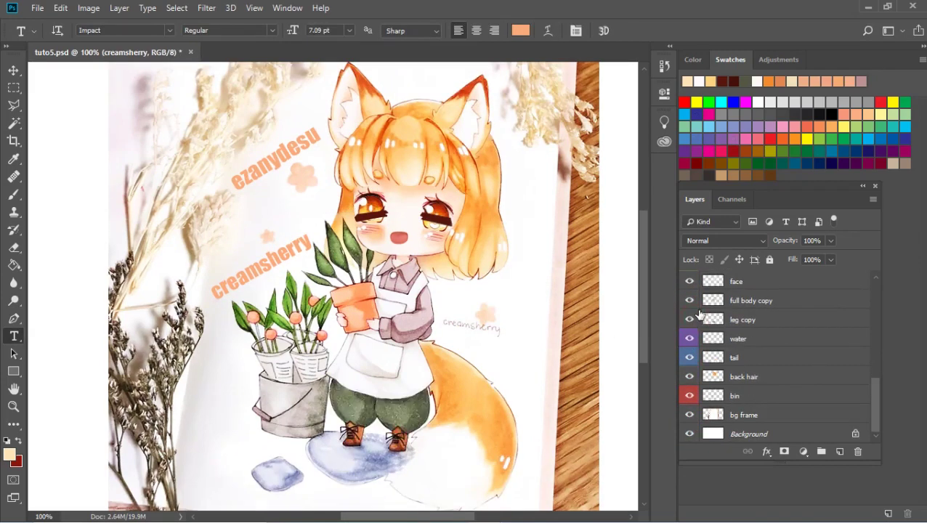
scroll(698, 314, up, 10)
click(741, 320)
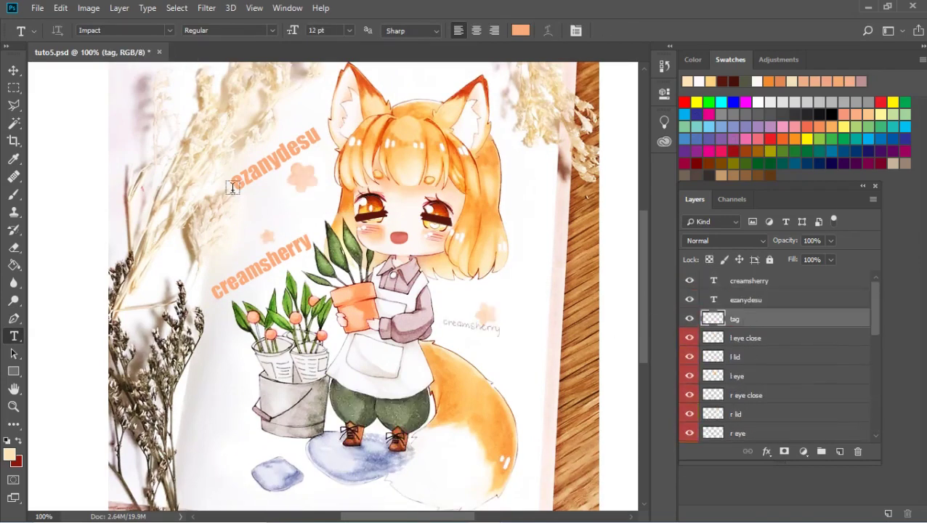
drag(689, 281, 688, 414)
alt+click(690, 321)
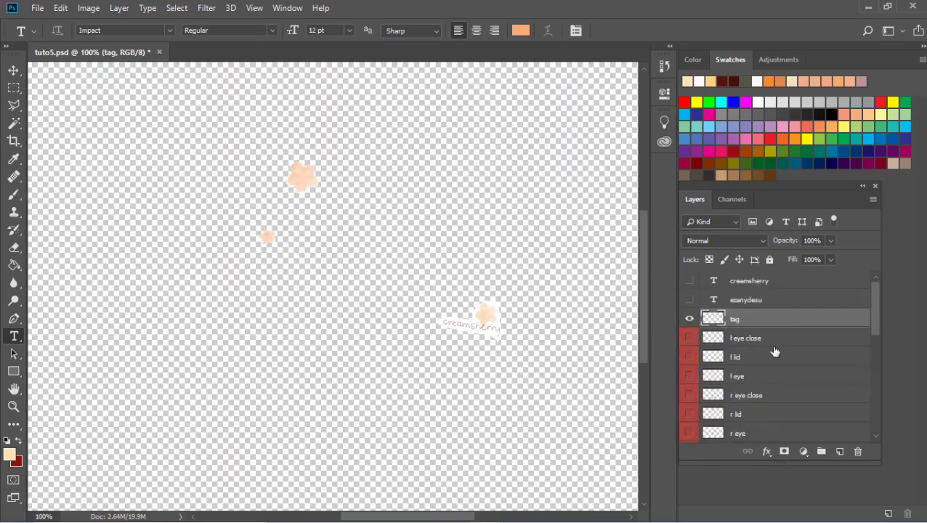
- Outline the creamsherry signature and its flower with the Polygonal Lasso and duplicate the tag layer
key(l)
click(436, 289)
click(424, 350)
click(511, 365)
click(534, 305)
click(574, 131)
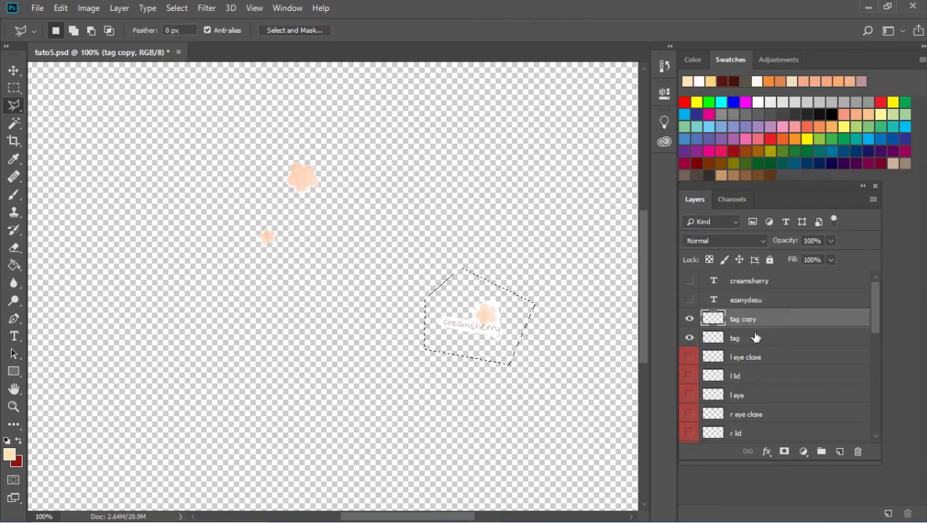
- Delete the outlined signature from the tag copy, rename that copy as flower and deselect
click(690, 337)
key(Delete)
double_click(742, 318)
text(flower)
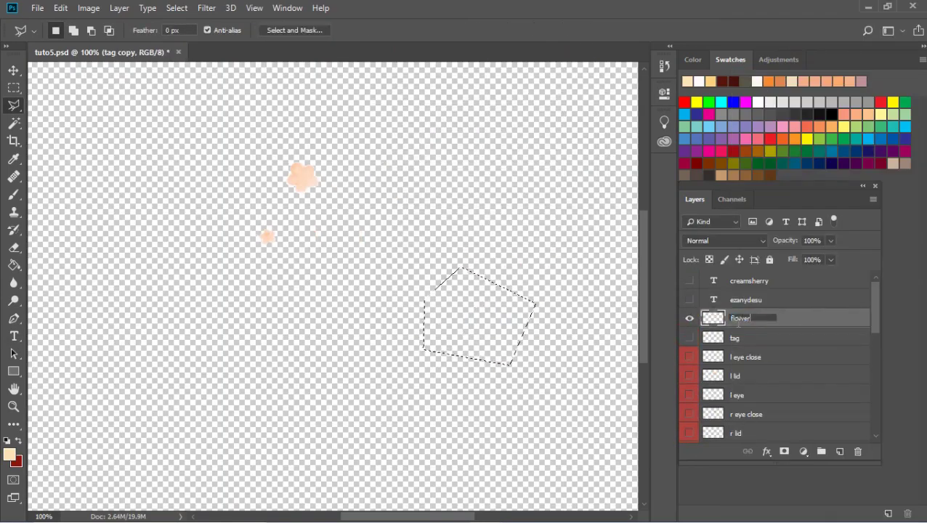
key(ctrl+d)
- Duplicate the flower layer, move the copy to the opposite side and flip it vertically and horizontally
key(ctrl+j)
key(ctrl+t)
drag(296, 186, 491, 209)
right_click(491, 209)
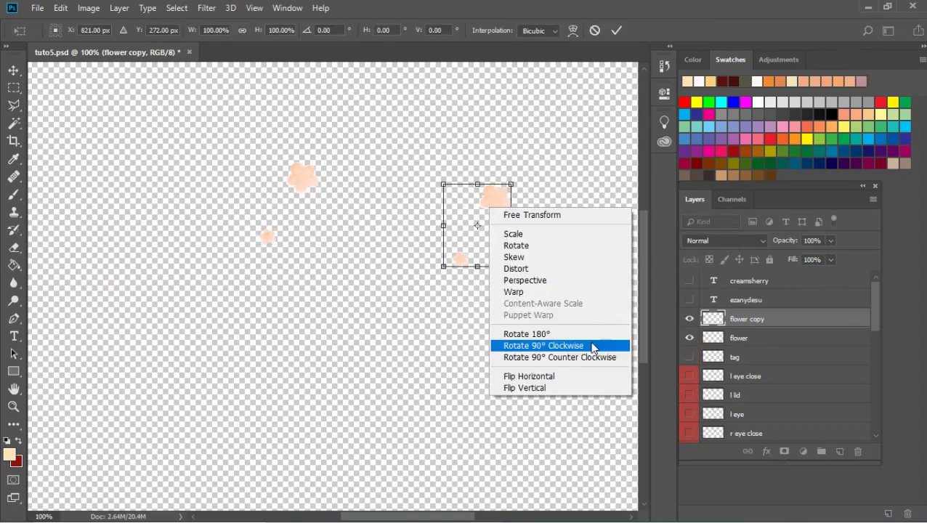
click(541, 393)
right_click(509, 225)
click(559, 398)
key(Return)
- Show all the layers and place the flower copy in the empty space beside the girl's hair
click(690, 300)
drag(691, 281, 692, 435)
scroll(695, 317, up, 5)
key(ctrl+t)
drag(501, 232, 550, 268)
key(Return)
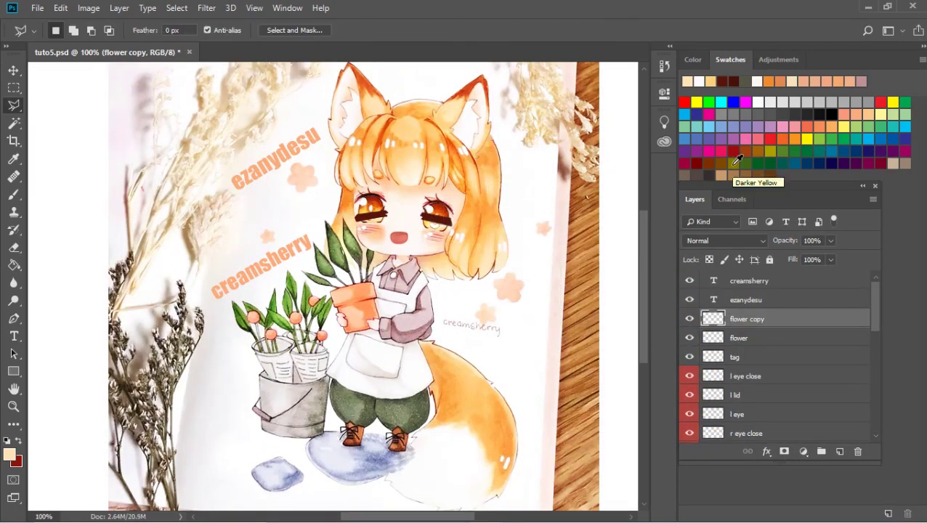
- Duplicate flower copy, place the duplicate beside the bottom of the bin and rename it as flower 1
key(ctrl+j)
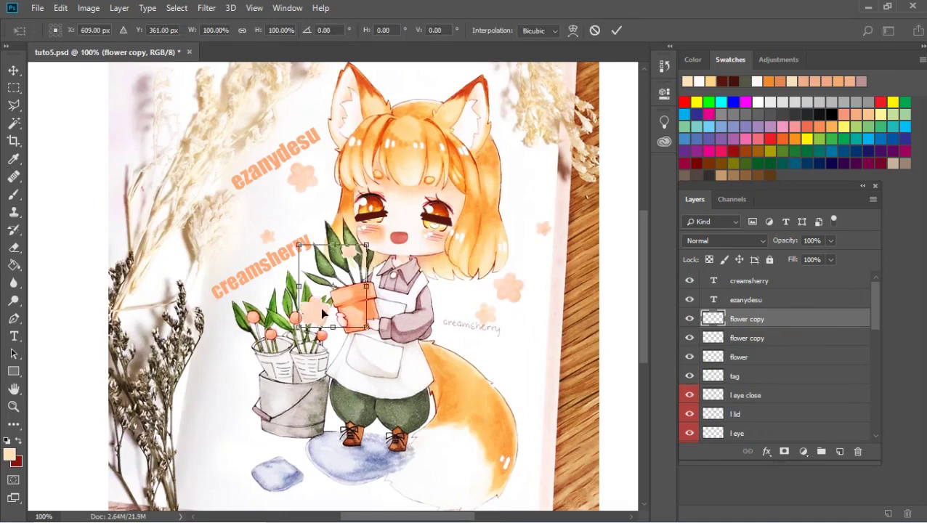
key(ctrl+t)
drag(527, 258, 229, 419)
key(Return)
text(1)
key(Return)
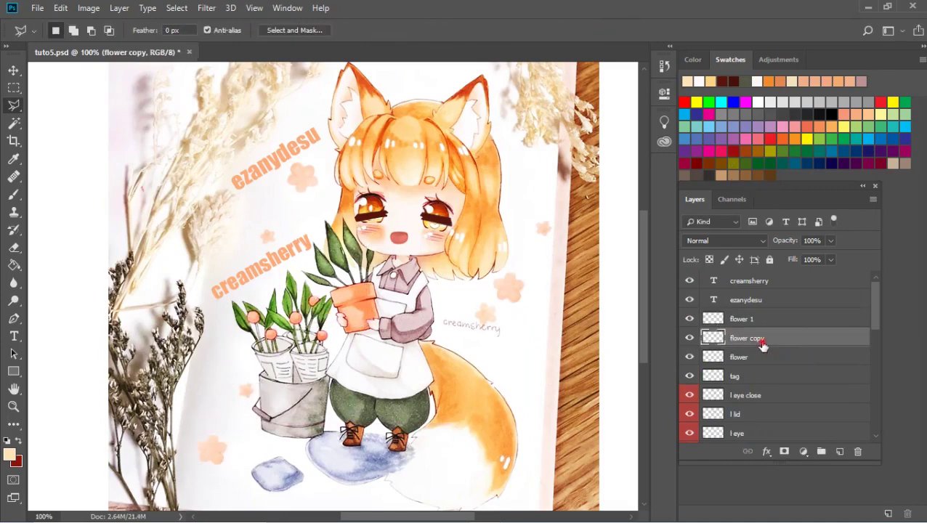
- Rename the remaining flower copy layer as flower 2
double_click(778, 339)
key(Escape)
double_click(746, 338)
text(2)
key(Return)
- Move flower 1, flower 2 and flower directly beneath bin, and colour-label them and bg frame green
drag(778, 338, 784, 410)
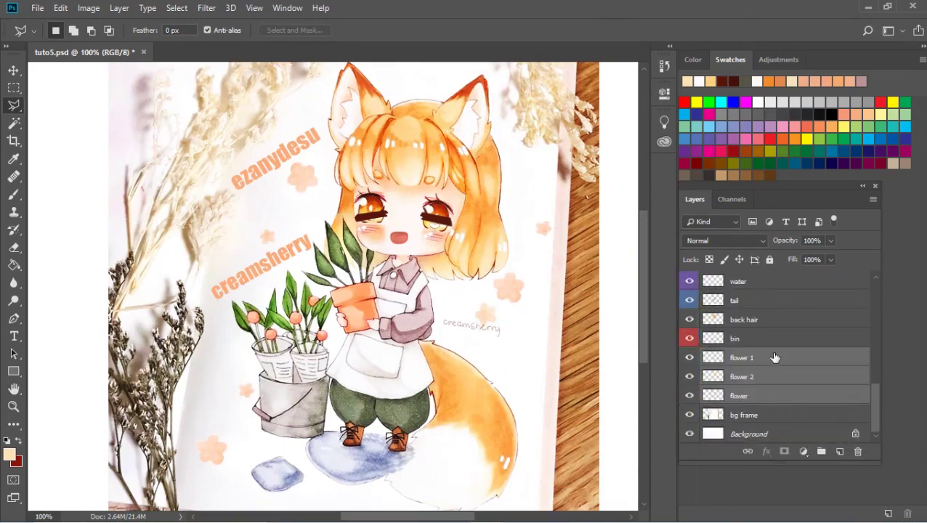
scroll(770, 349, up, 8)
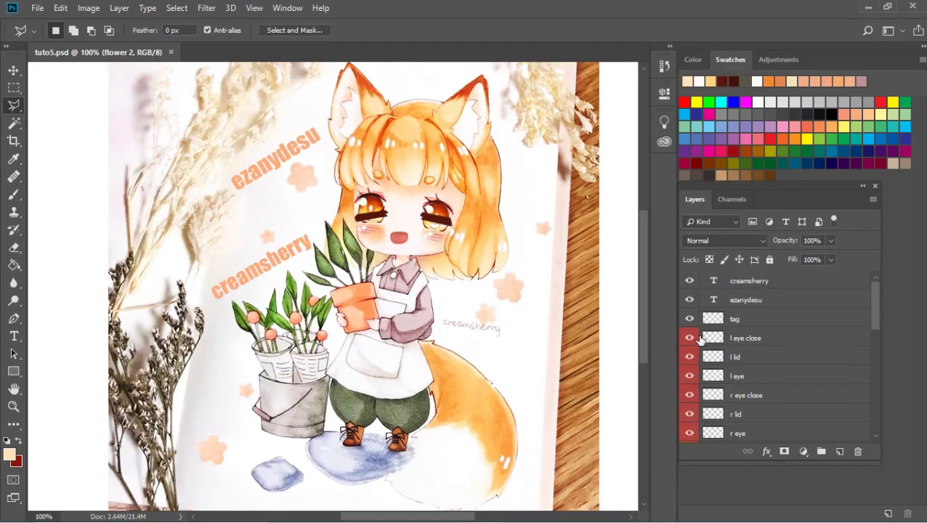
scroll(799, 378, down, 10)
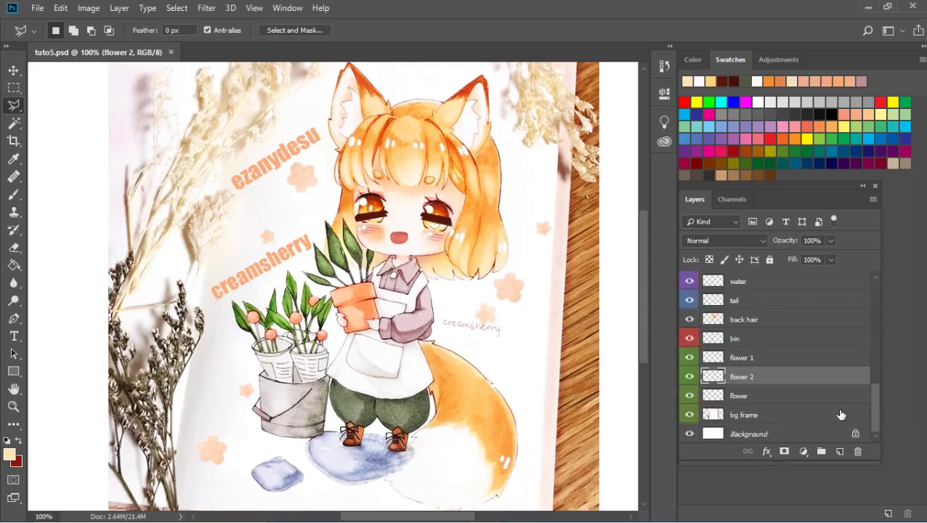
scroll(588, 367, down, 5)
scroll(588, 367, up, 3)
click(868, 7)
mouse_move(463, 513)
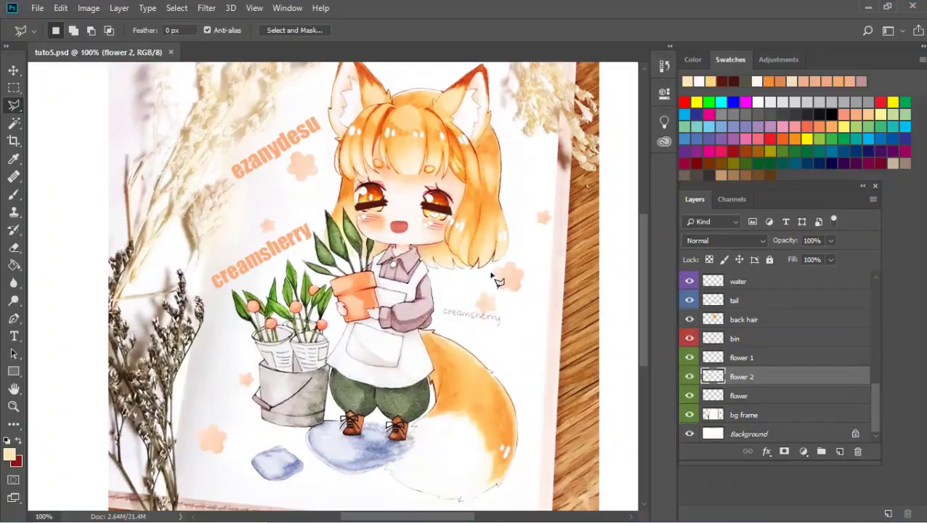
- Hide the text, tag, eye, lid and mouth layers so the drawn mouth line on the face is exposed
drag(689, 280, 690, 324)
drag(693, 398, 692, 414)
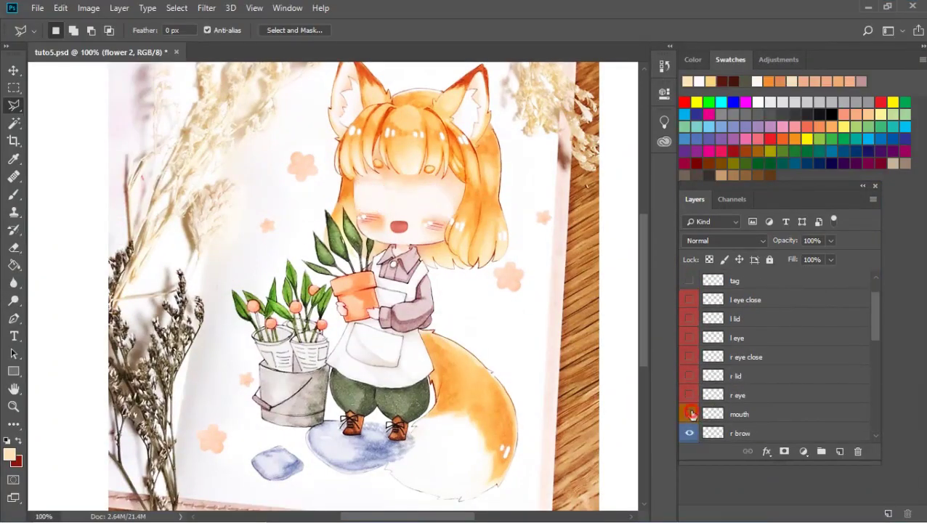
key(z)
click(393, 231)
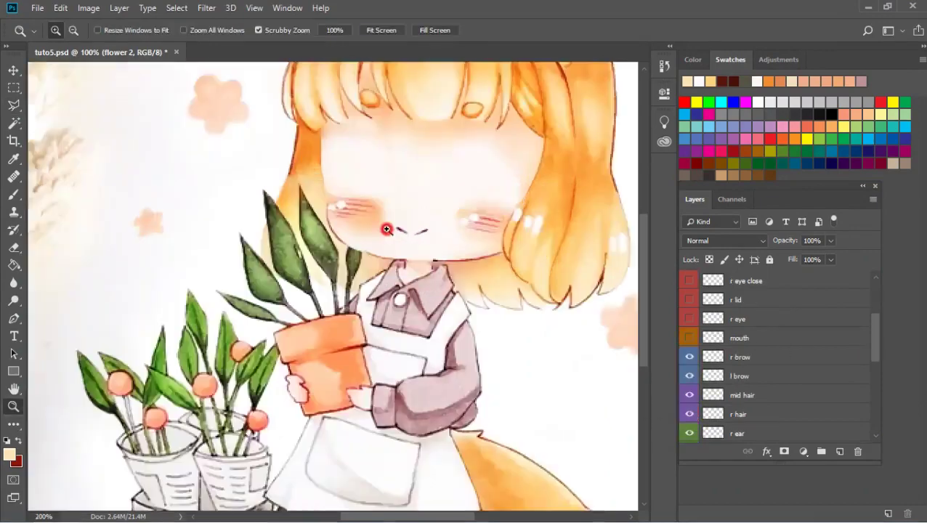
click(392, 231)
- Outline the closed mouth line on the face layer, copy it to a layer named mouth close and move it beneath mouth
scroll(806, 371, up, 3)
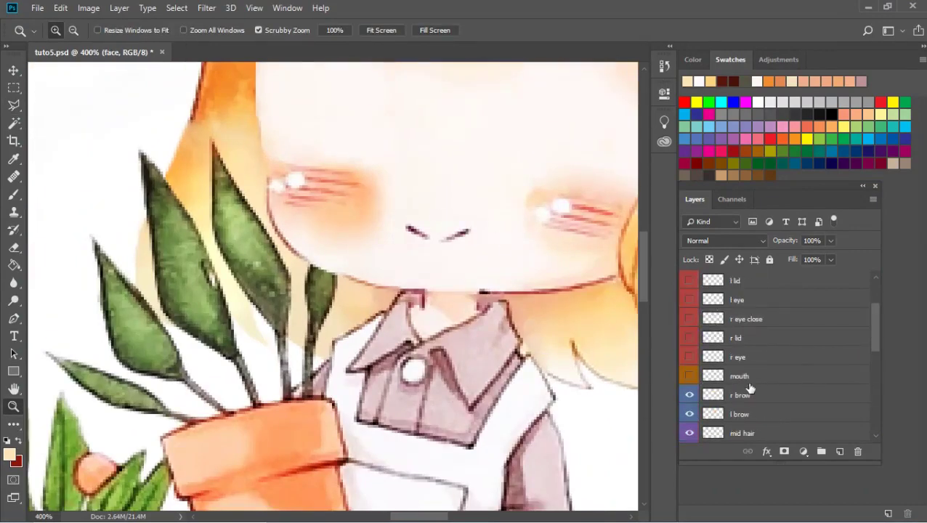
scroll(750, 388, down, 3)
key(l)
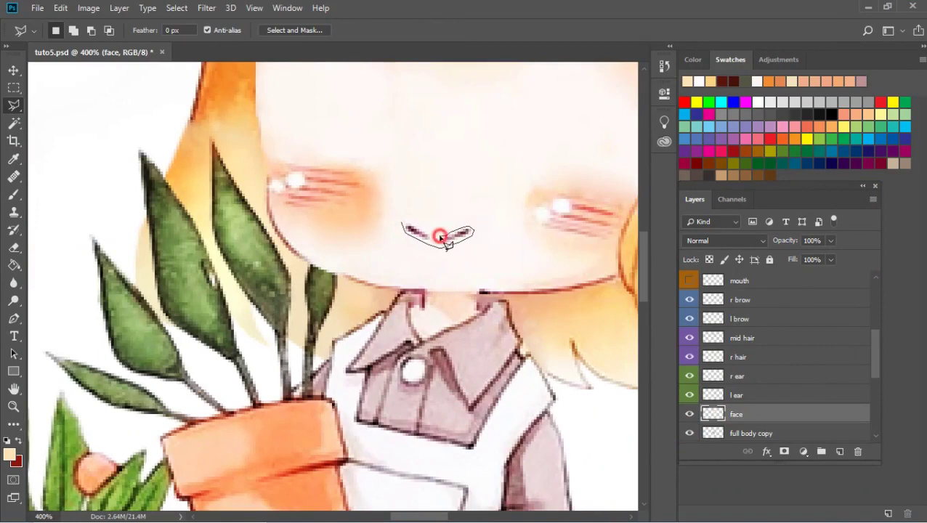
text(mouth close)
key(Return)
mouse_move(743, 419)
mouse_down()
mouse_move(698, 310)
mouse_move(726, 290)
mouse_up()
- Paint skin colour over the mouth line on the face layer and show the hidden layers again
click(736, 413)
key(b)
scroll(689, 305, up, 1)
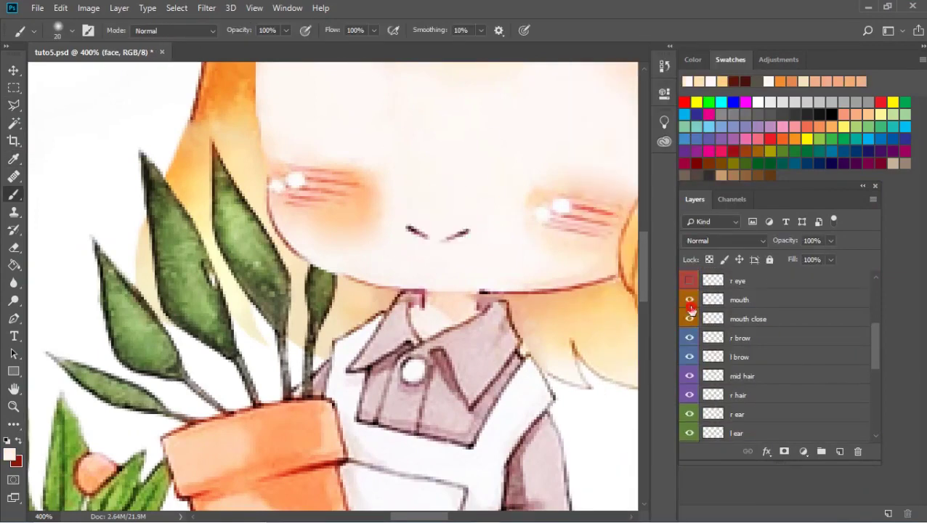
scroll(690, 307, up, 3)
key(z)
key(ctrl+0)
scroll(755, 374, down, 3)
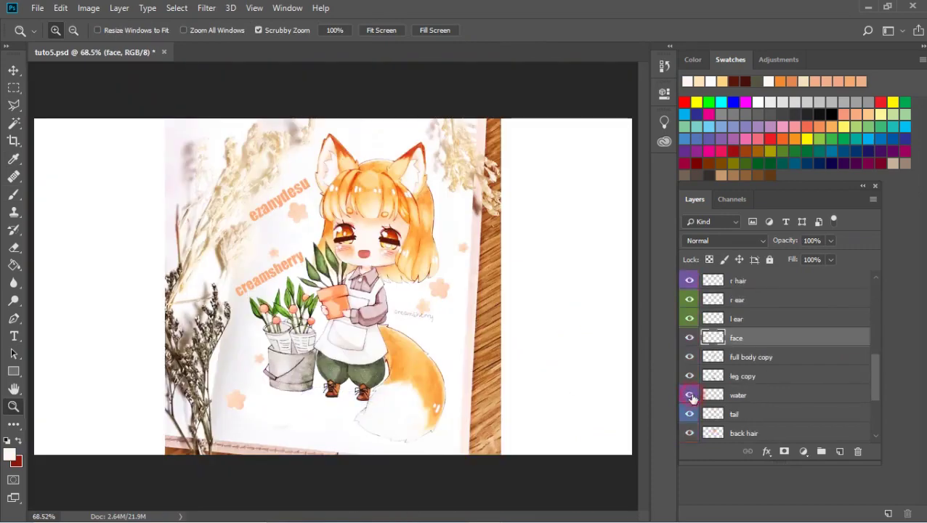
- Move the tail layer directly above water and save the file
click(726, 395)
key(b)
key(z)
click(320, 271)
scroll(714, 383, up, 3)
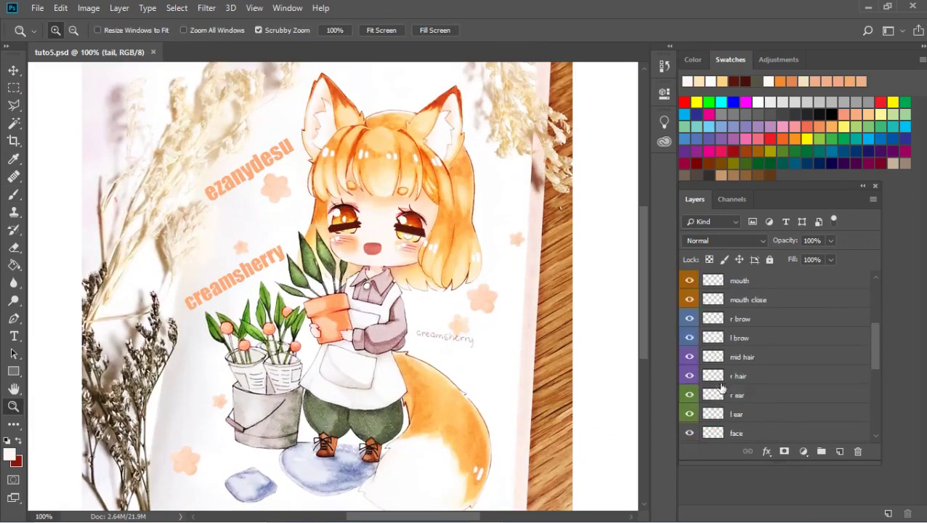
- Hide the text, tag, eye, mouth, brow, front hair, ear, face and leg copy layers to isolate the upper body holding the pot
click(689, 339)
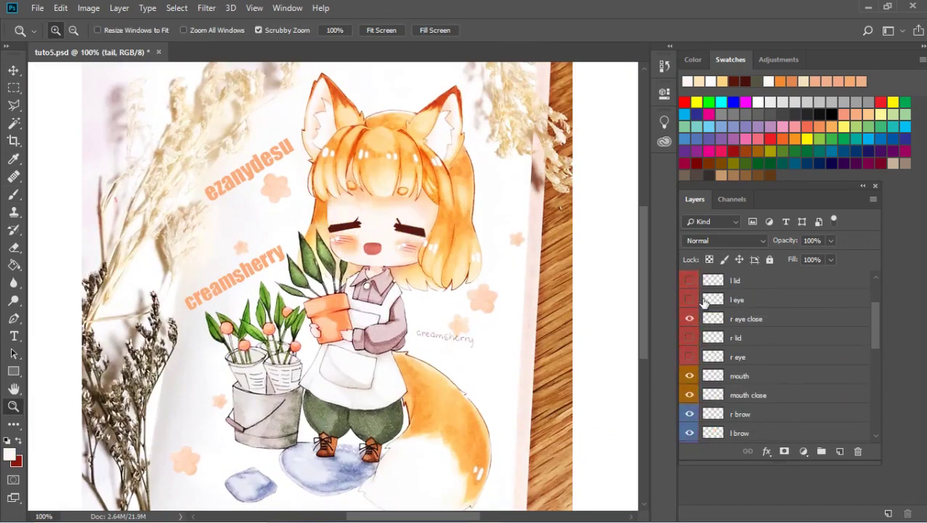
scroll(770, 377, down, 3)
click(688, 357)
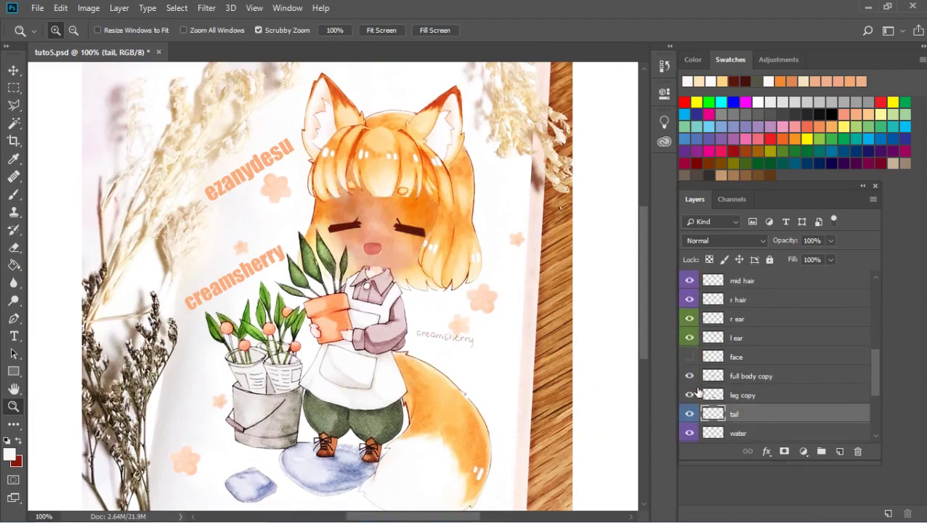
drag(688, 280, 688, 337)
scroll(770, 363, up, 5)
scroll(770, 363, down, 5)
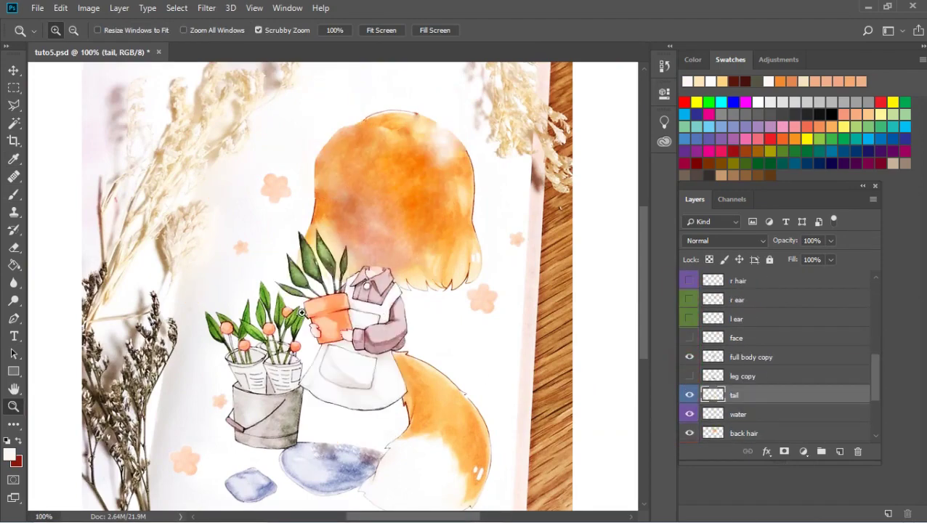
click(689, 376)
- Outline the plant pot with its leaves and the hand gripping its outer side, and copy that area of full body copy to a new layer
click(309, 308)
click(329, 392)
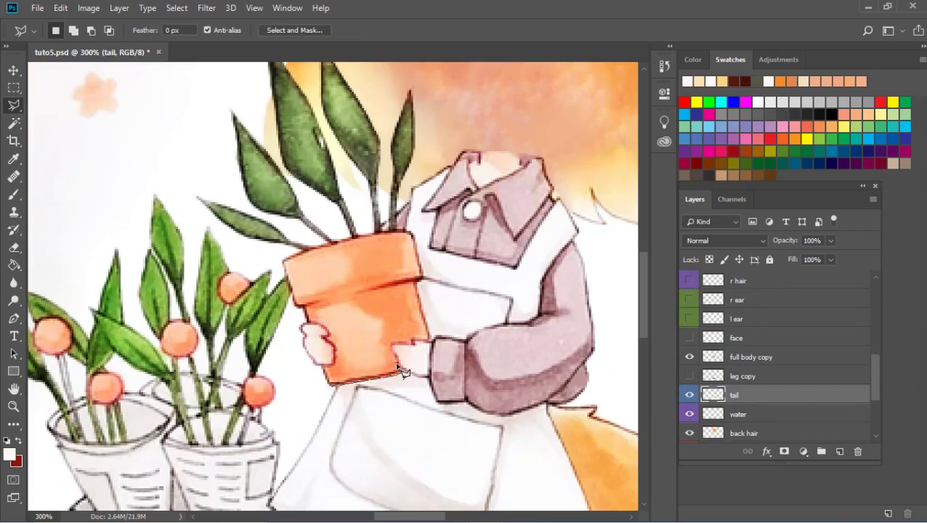
click(404, 355)
click(411, 235)
click(396, 201)
scroll(407, 182, up, 1)
click(434, 129)
click(392, 107)
click(236, 111)
click(192, 155)
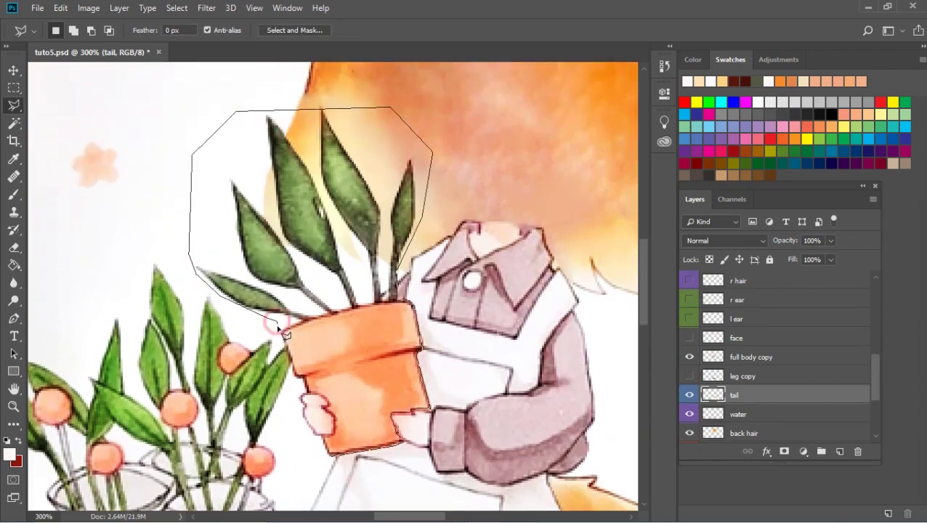
click(283, 330)
click(313, 459)
click(748, 357)
key(ctrl+j)
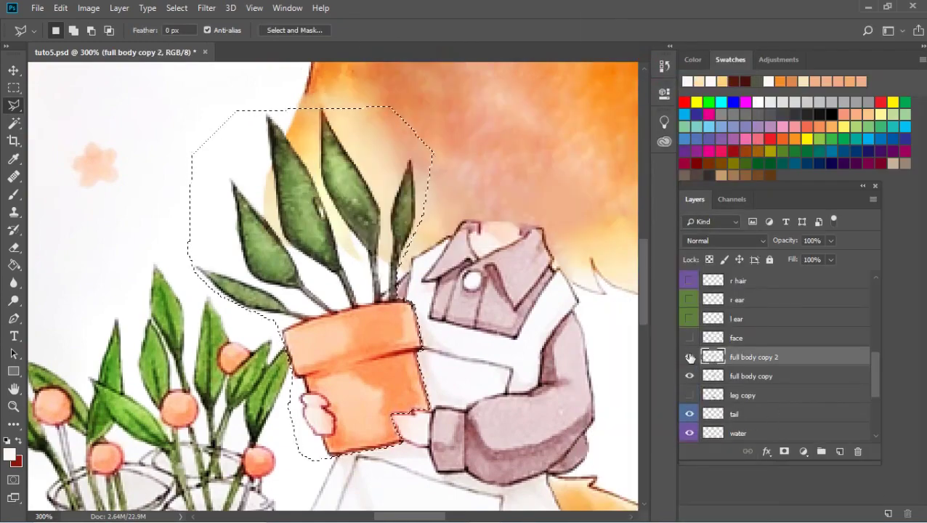
- Delete the selected pot area from full body copy and rename the copied layer as pot
click(689, 357)
click(748, 376)
key(Delete)
click(744, 357)
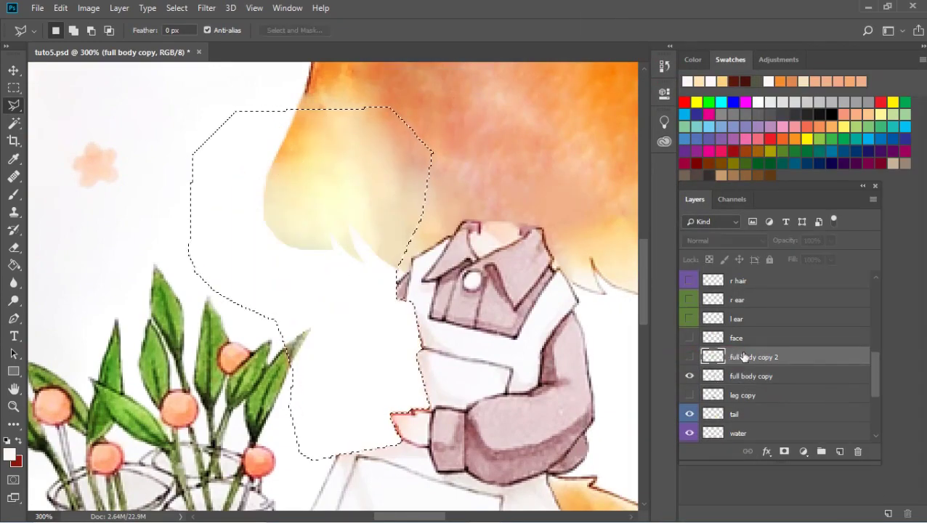
double_click(745, 356)
text(pot)
- Hide bg frame and Background, then fill the apron gap behind the pot on full body copy with pale paint and blend it using the Healing Brush
click(748, 376)
key(i)
key(b)
key(l)
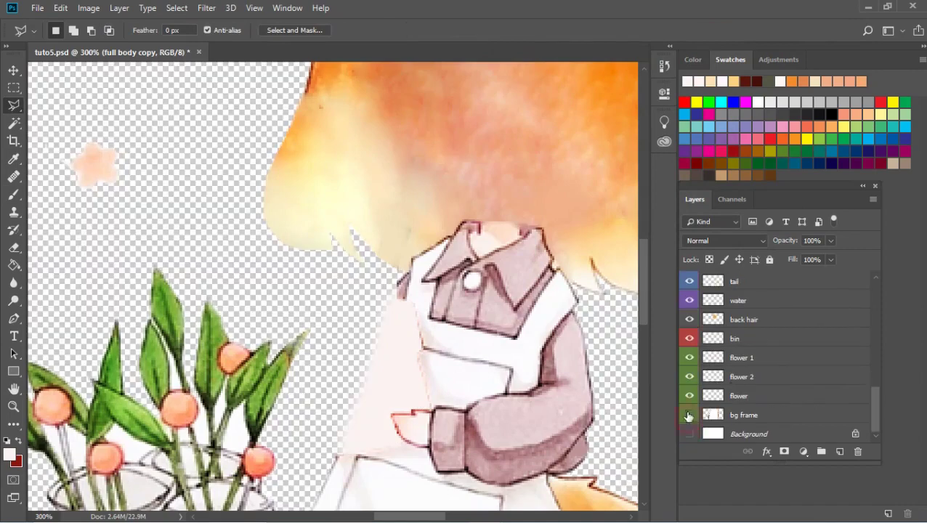
key(j)
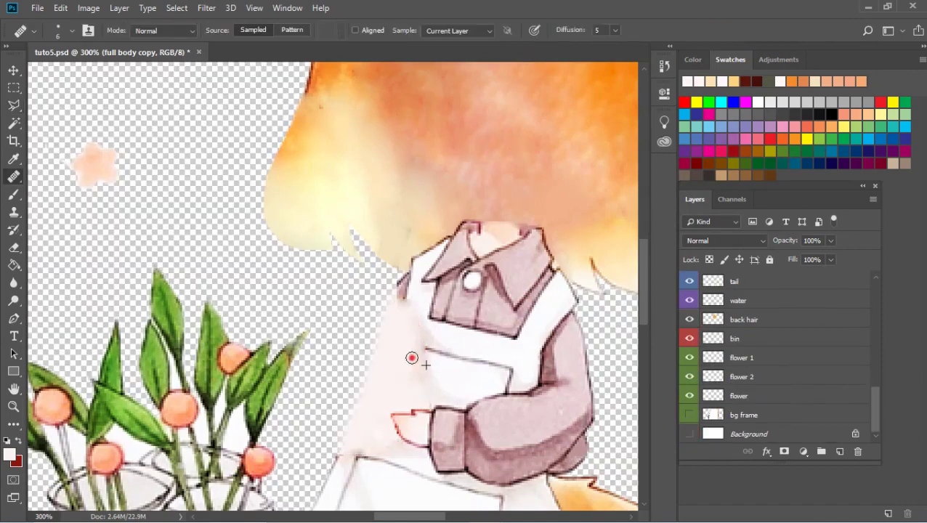
- Show the face, pot and leg copy layers and move face directly beneath pot
scroll(710, 409, up, 3)
click(688, 319)
click(689, 300)
drag(736, 300, 735, 328)
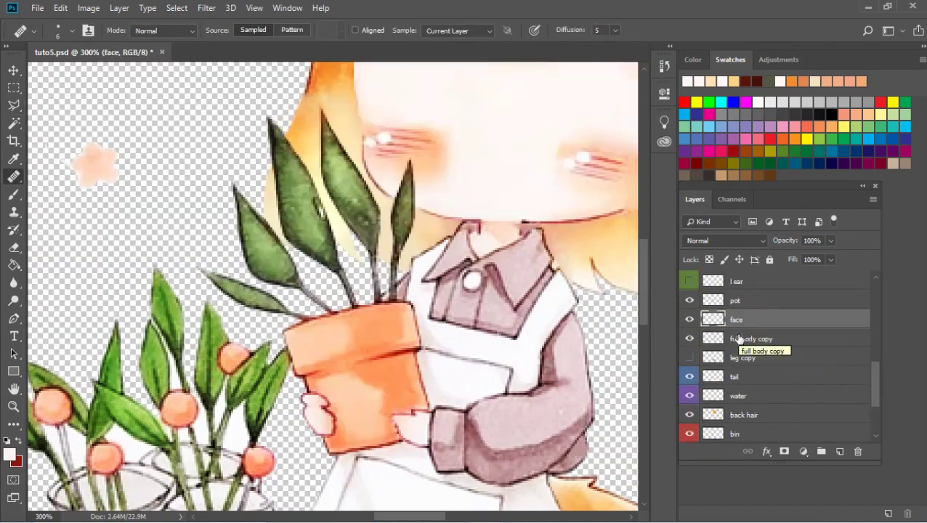
click(690, 357)
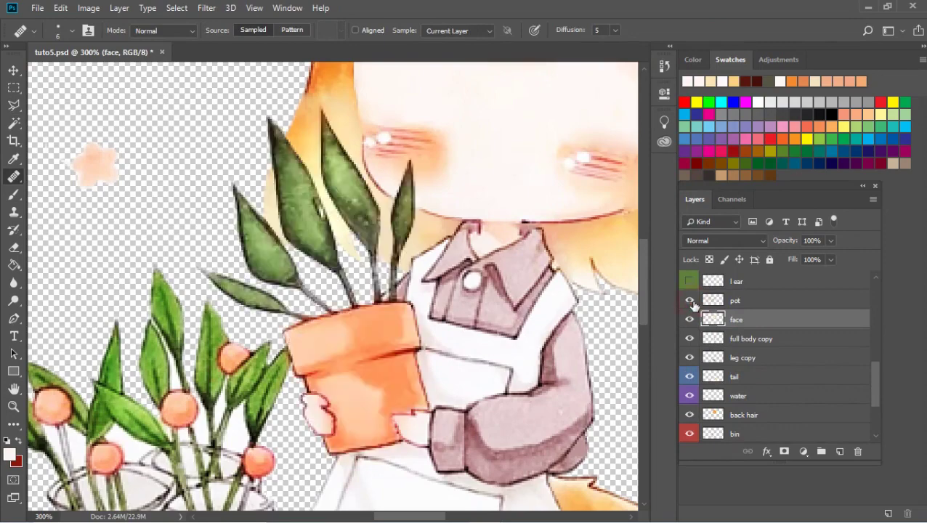
- Show the remaining hidden layers, from the eye, hair and ear layers down to Background
scroll(709, 348, up, 2)
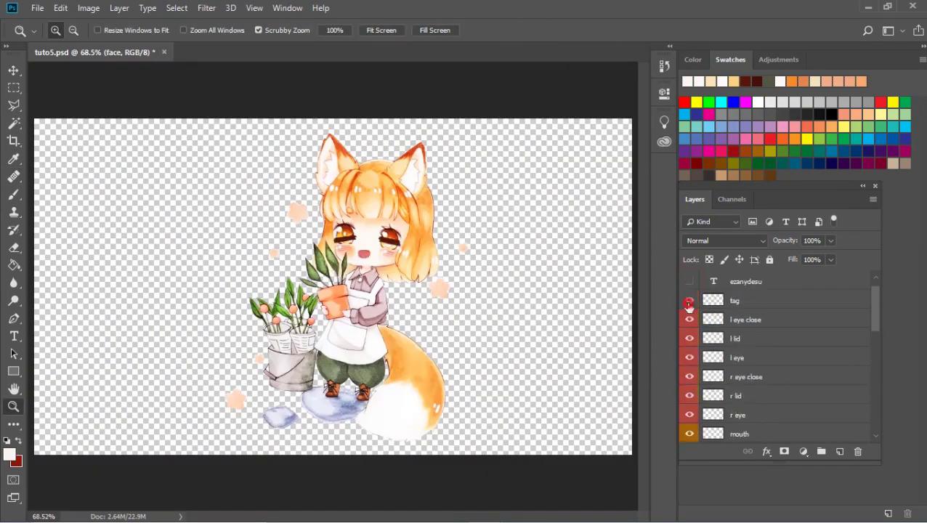
scroll(763, 363, down, 5)
click(690, 434)
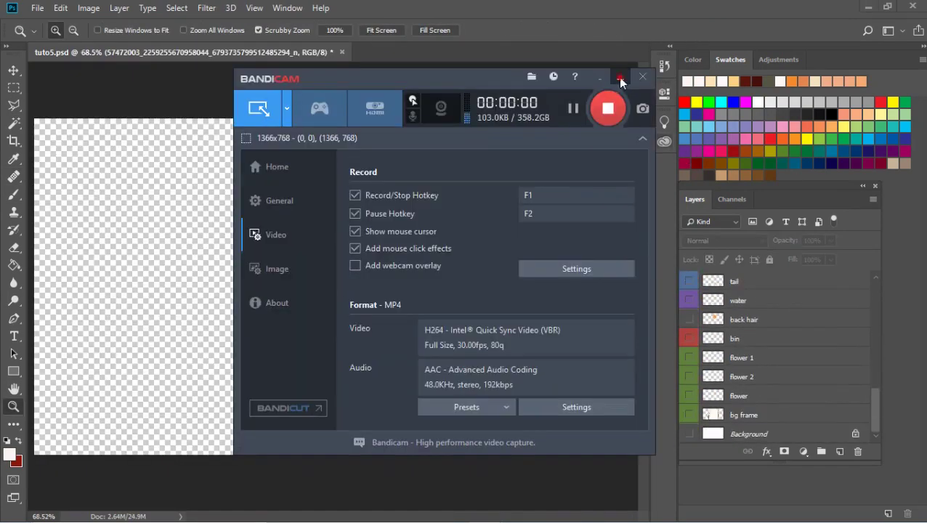
- Show the Background, bg frame, flower, flower 2 and flower 1 layers one by one
click(620, 77)
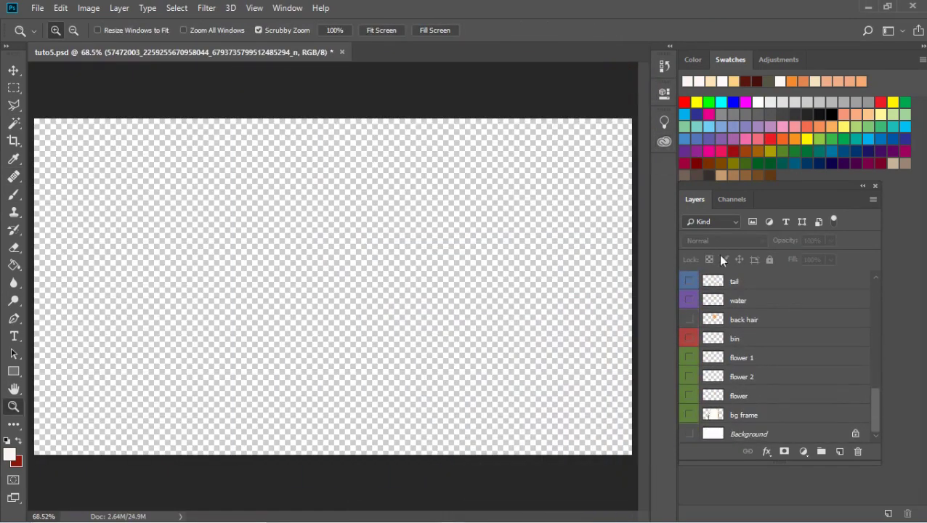
click(690, 435)
click(689, 418)
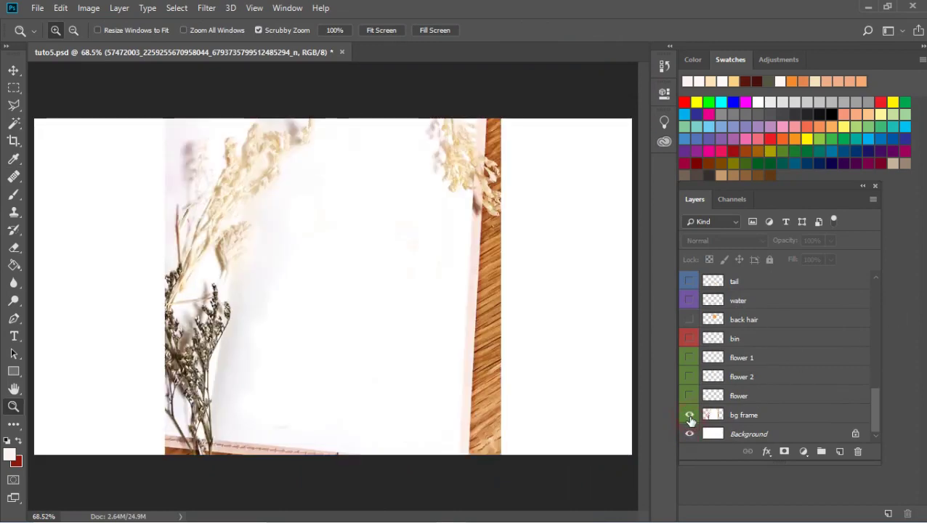
click(690, 396)
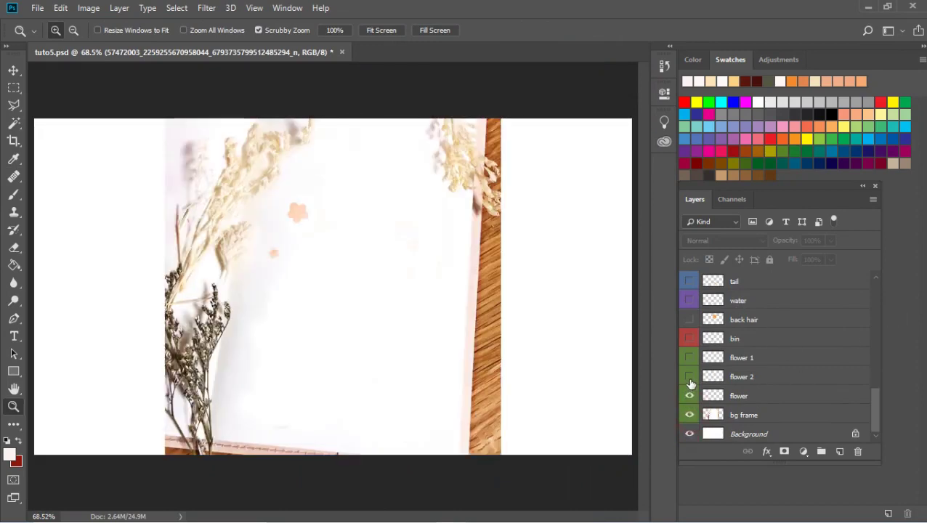
click(690, 377)
click(690, 375)
click(691, 376)
click(690, 357)
scroll(692, 353, up, 1)
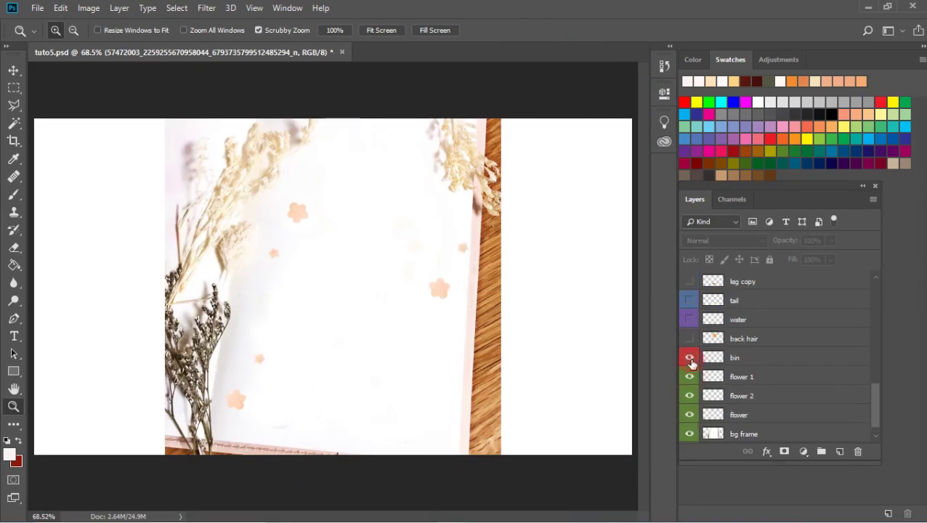
- Show the bin, back hair, water and tail layers one by one
click(691, 358)
scroll(692, 360, up, 1)
click(690, 357)
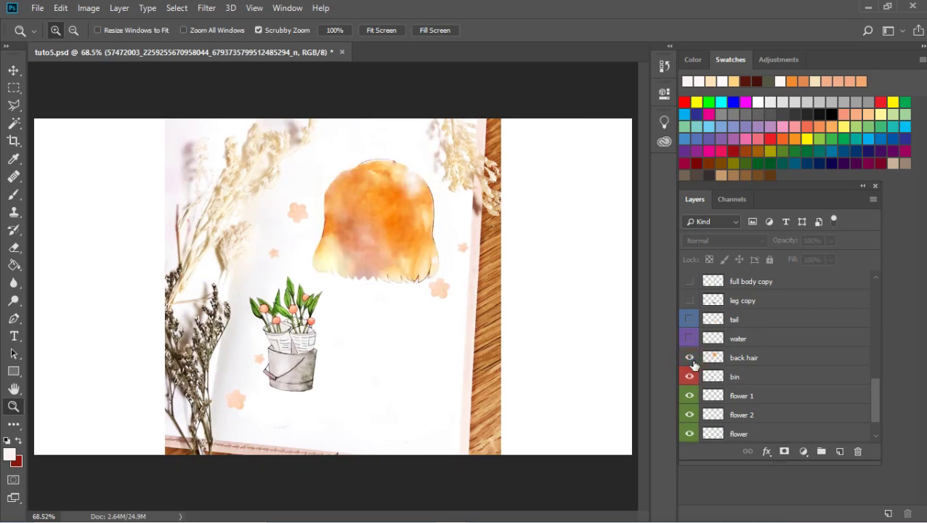
scroll(694, 358, up, 1)
click(690, 358)
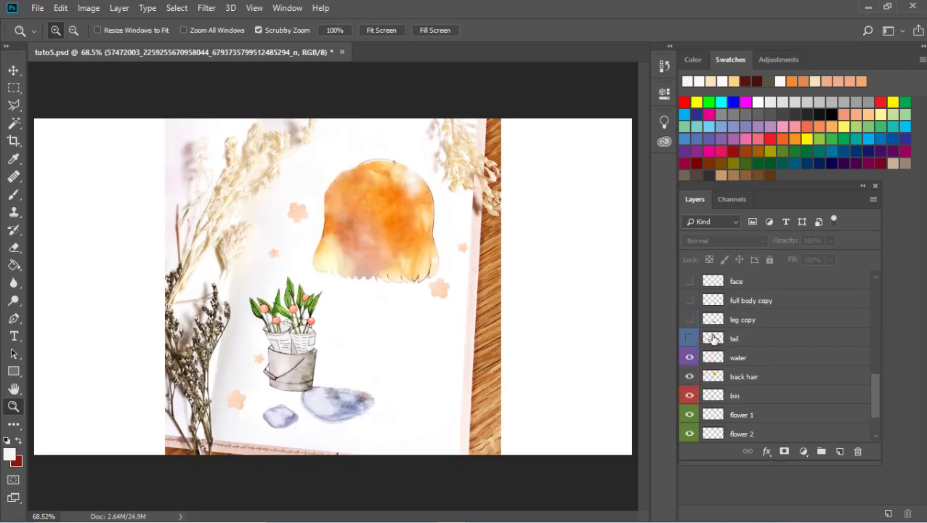
scroll(692, 360, up, 1)
click(690, 358)
- Show the leg copy, full body copy, face and pot layers one by one
scroll(692, 358, up, 1)
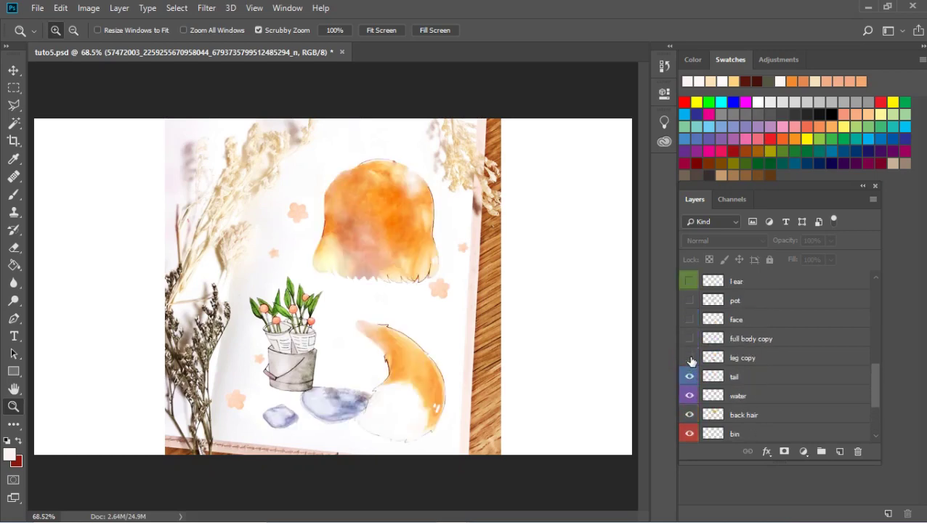
click(691, 357)
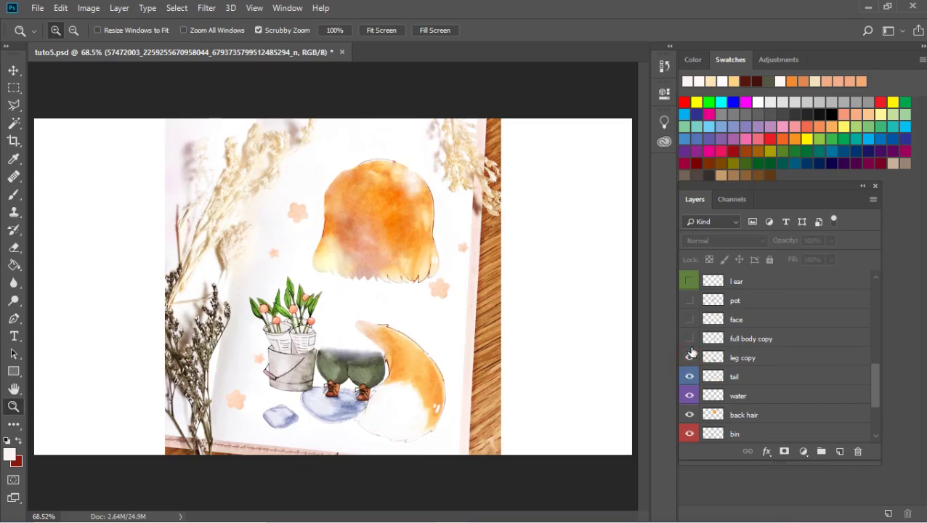
click(691, 338)
scroll(691, 345, up, 1)
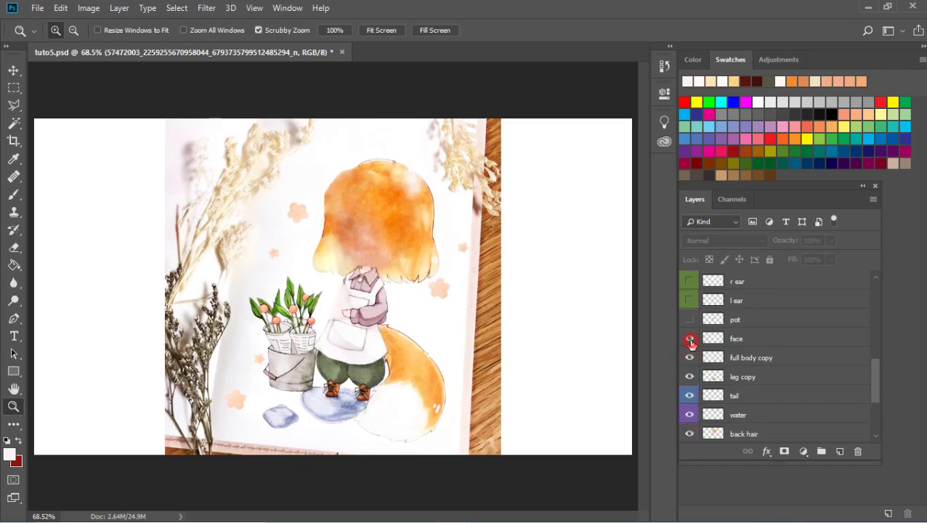
click(690, 340)
scroll(690, 348, up, 1)
click(687, 339)
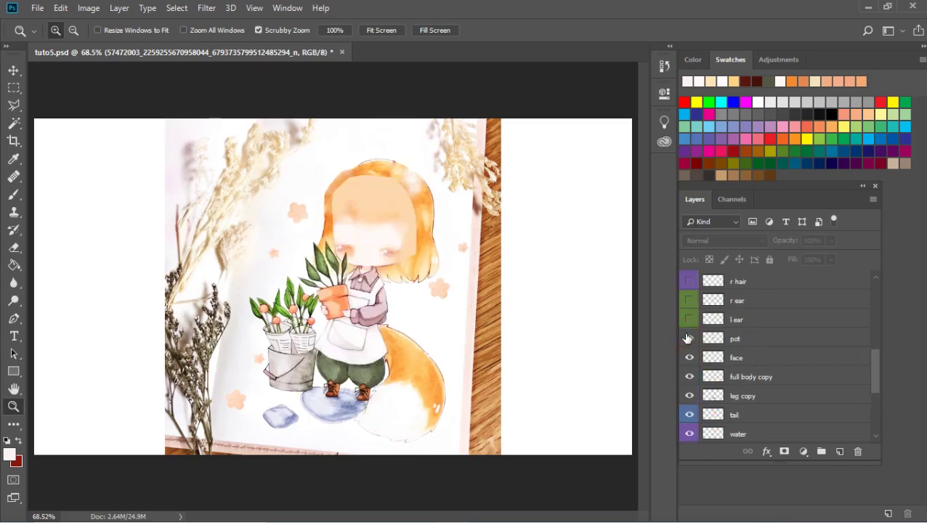
- Show the l ear, r ear, r hair, mid hair and l brow layers one by one
scroll(688, 339, up, 1)
click(690, 338)
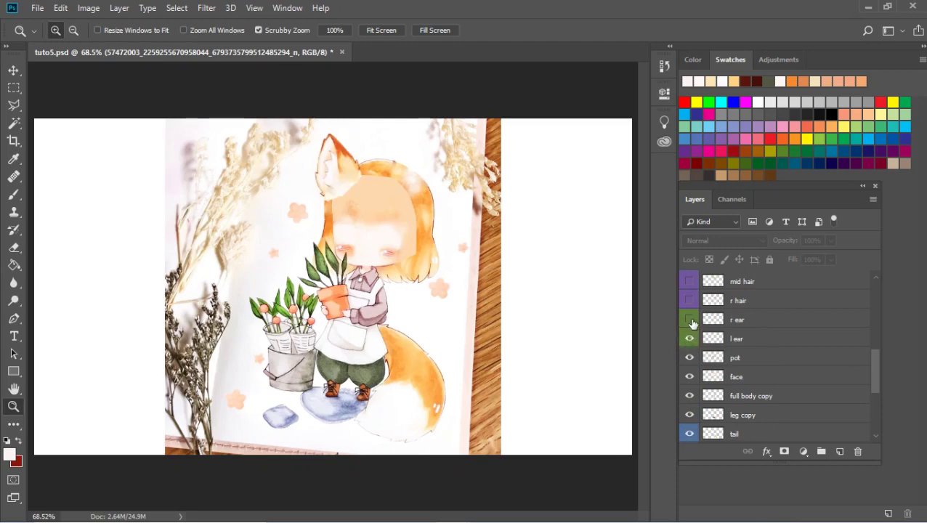
click(690, 320)
scroll(691, 327, up, 1)
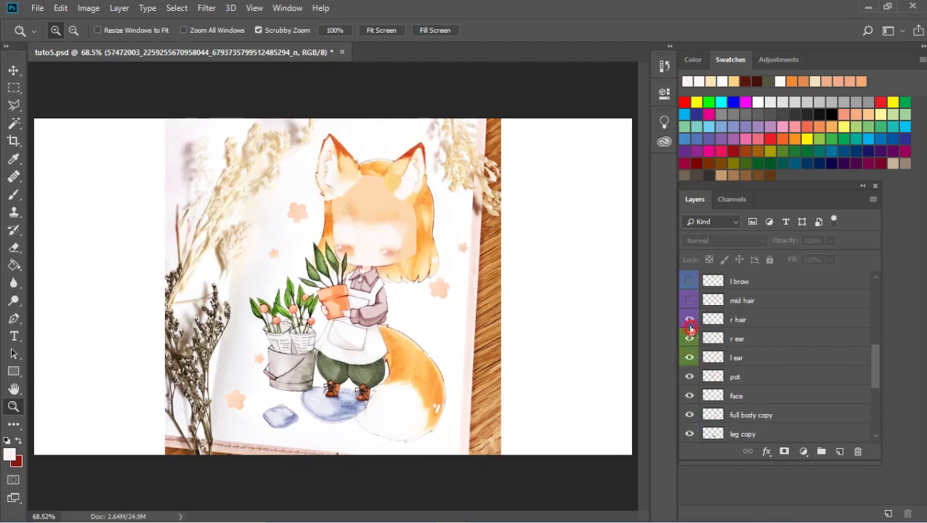
click(690, 321)
scroll(690, 329, up, 1)
click(690, 325)
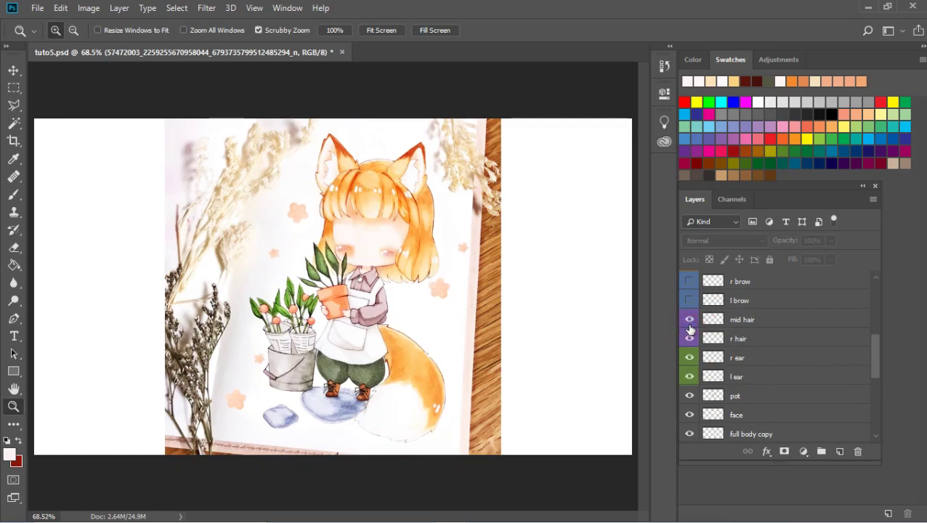
scroll(690, 330, up, 1)
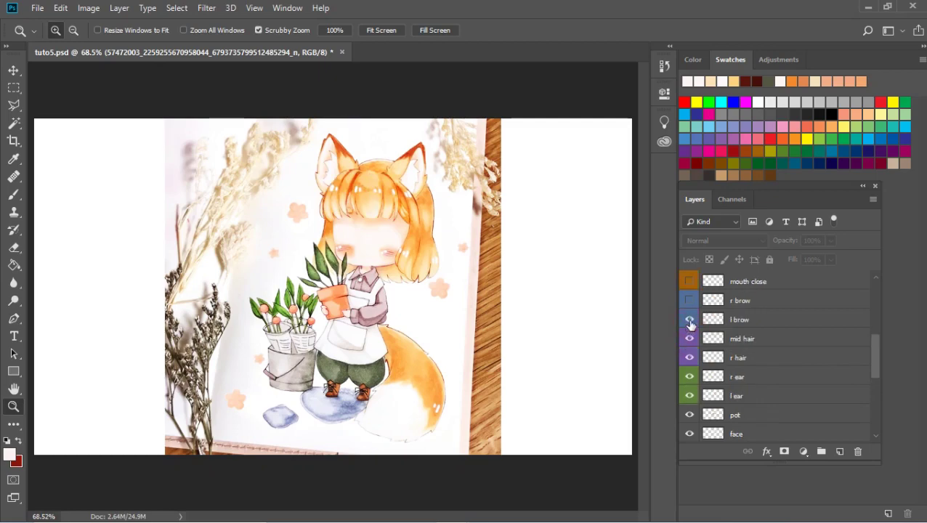
- Show the r brow, mouth close and mouth layers one by one
click(690, 301)
scroll(691, 305, up, 1)
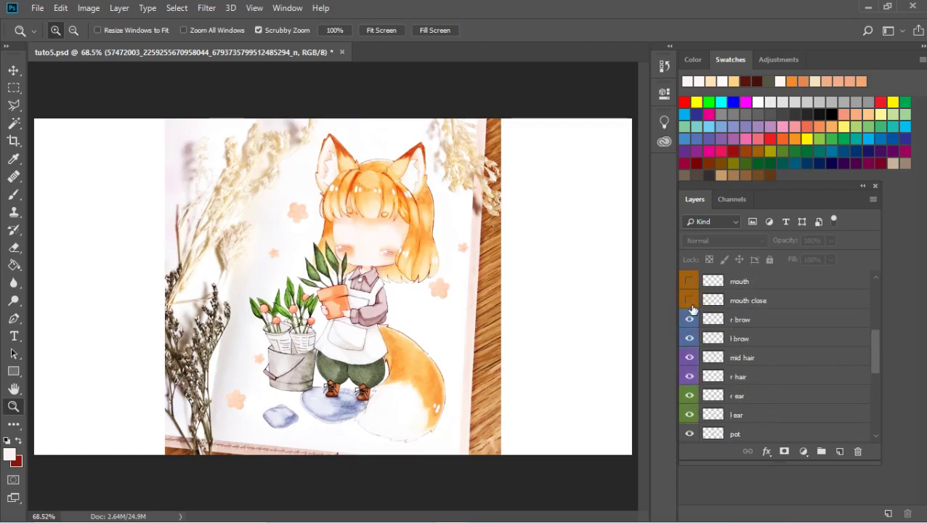
scroll(692, 309, up, 1)
click(691, 305)
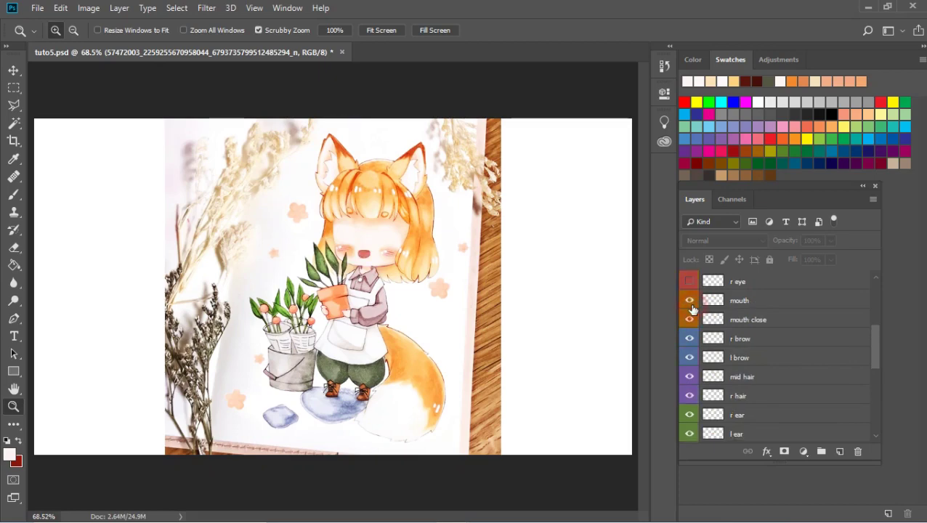
- Show the r eye, r lid and r eye close layers one by one
scroll(691, 308, up, 1)
scroll(692, 310, up, 1)
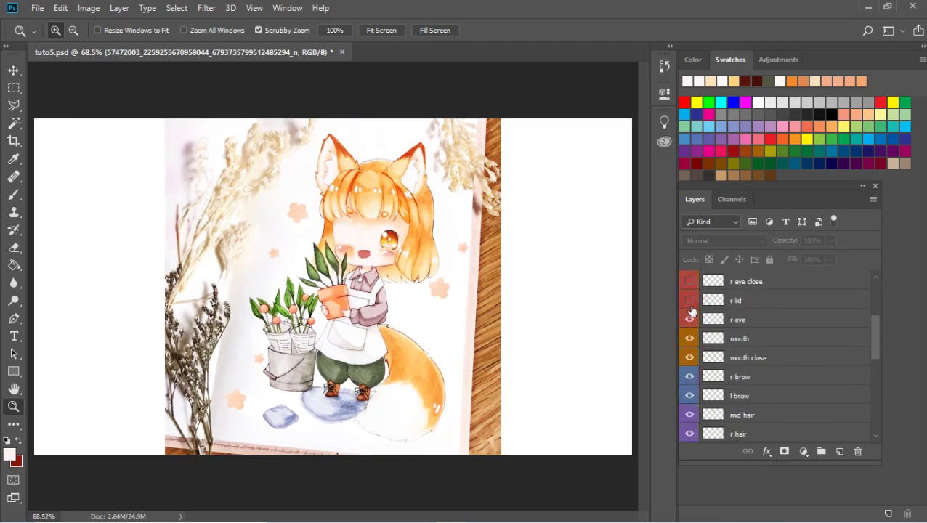
click(691, 302)
scroll(692, 306, up, 1)
click(690, 305)
scroll(690, 307, up, 1)
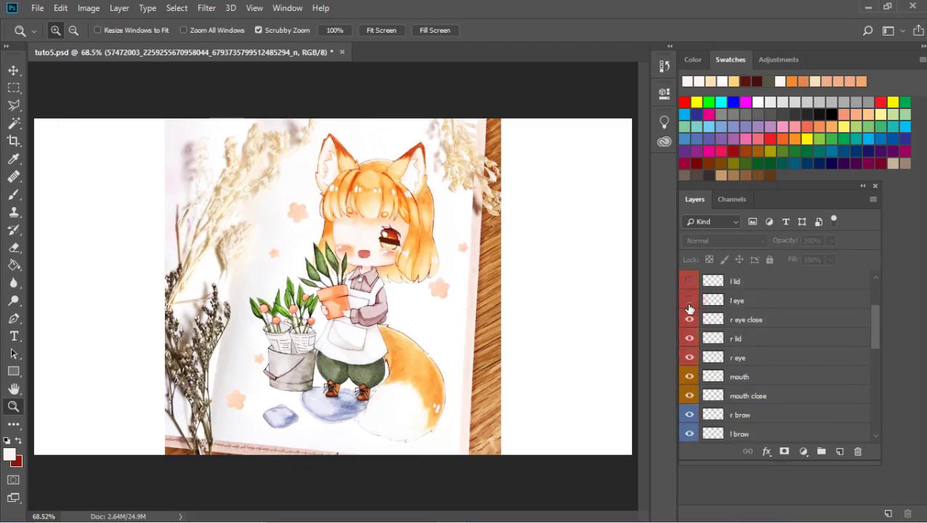
- Show the l eye, l lid and l eye close layers one by one
click(690, 305)
scroll(690, 308, up, 1)
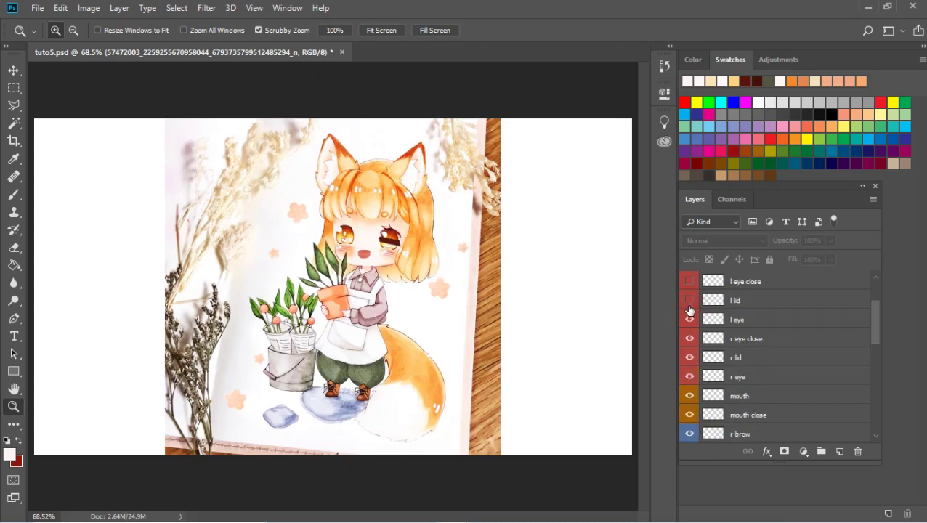
scroll(690, 307, up, 1)
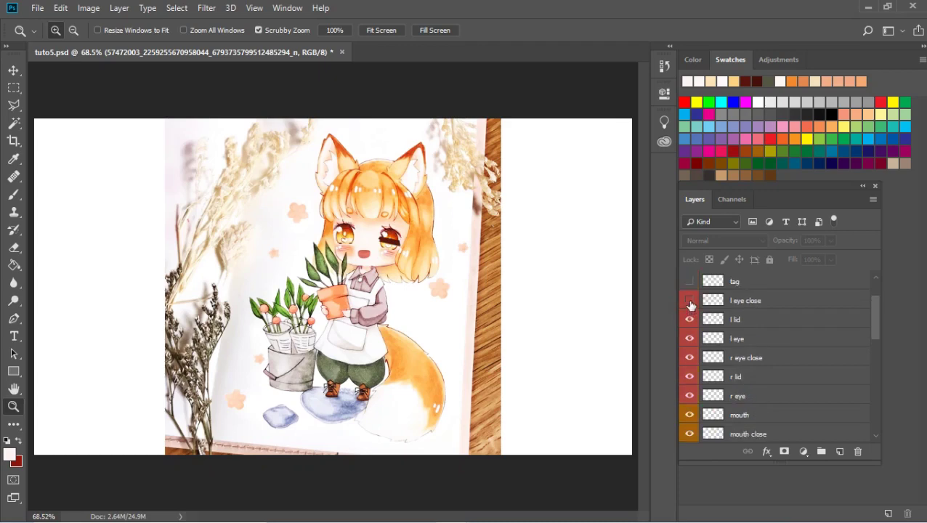
click(691, 304)
- Show the tag layer and the two text layers above it one by one
scroll(691, 308, up, 1)
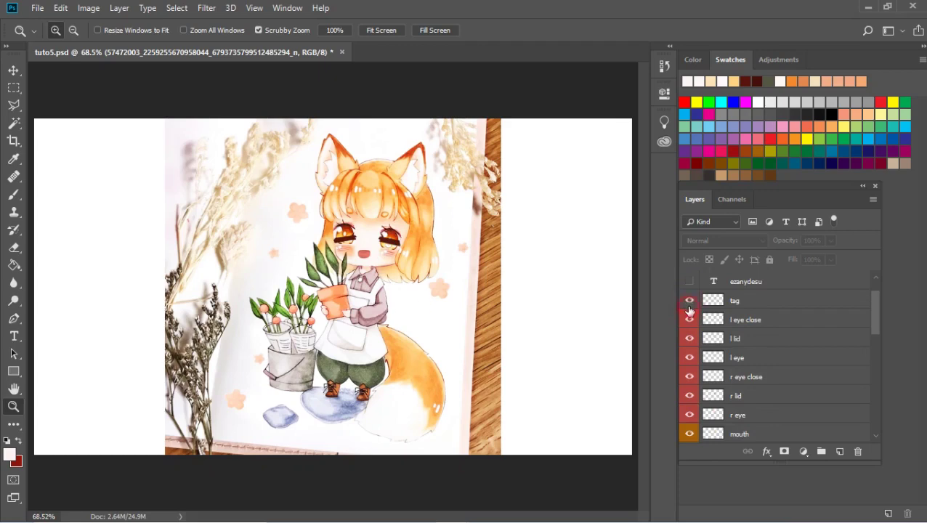
click(689, 305)
scroll(690, 308, up, 1)
click(690, 302)
scroll(690, 305, up, 1)
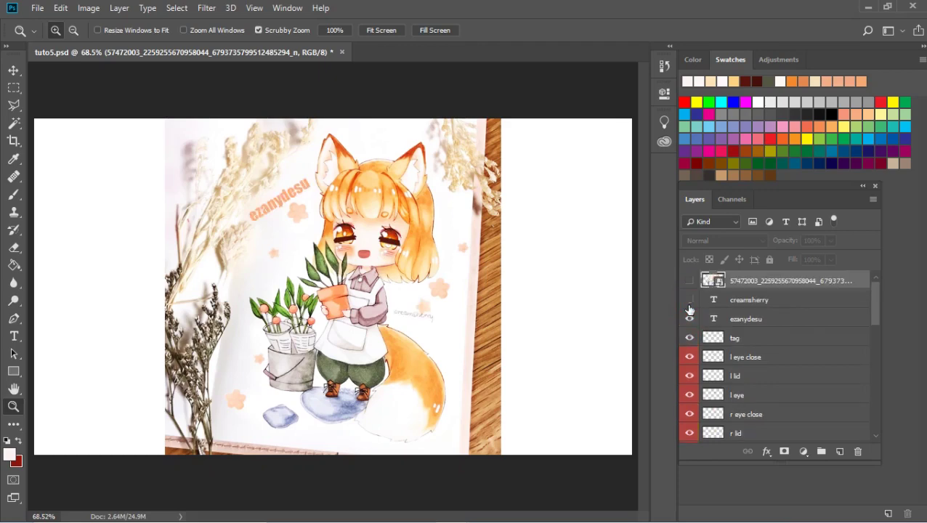
click(689, 298)
- Toggle the original illustration layer's visibility repeatedly to compare it with the layered version, leaving it hidden
click(689, 289)
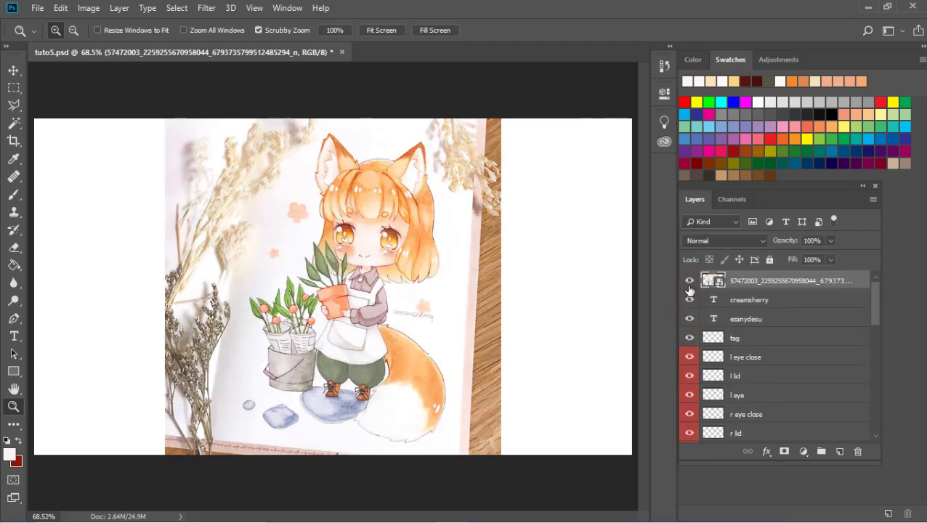
click(689, 289)
click(688, 287)
click(689, 287)
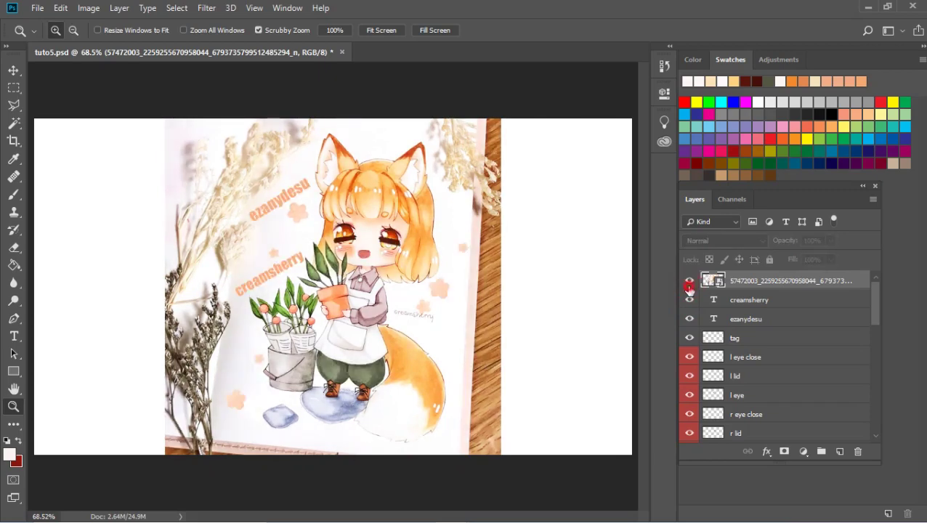
click(688, 287)
click(689, 287)
click(689, 287)
click(689, 287)
click(689, 287)
click(688, 287)
click(689, 288)
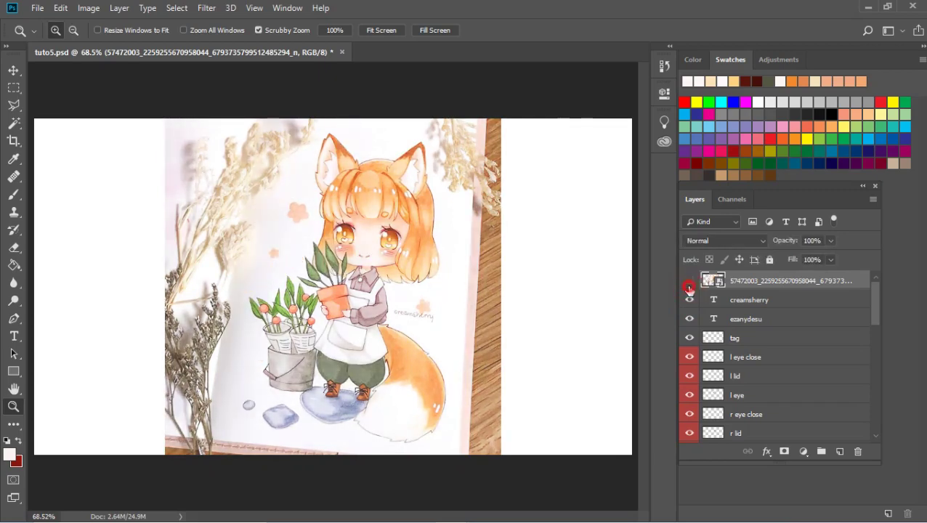
click(689, 288)
click(689, 288)
click(689, 288)
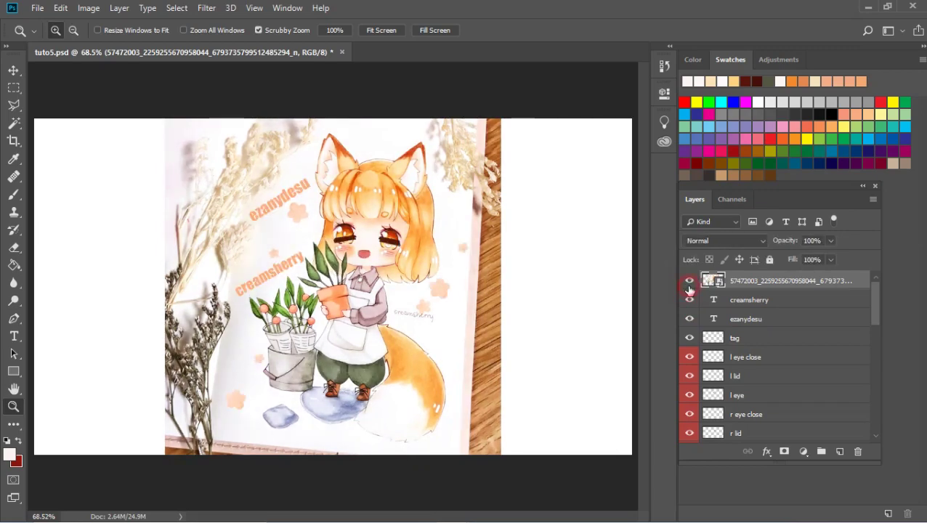
click(689, 287)
click(689, 288)
click(690, 290)
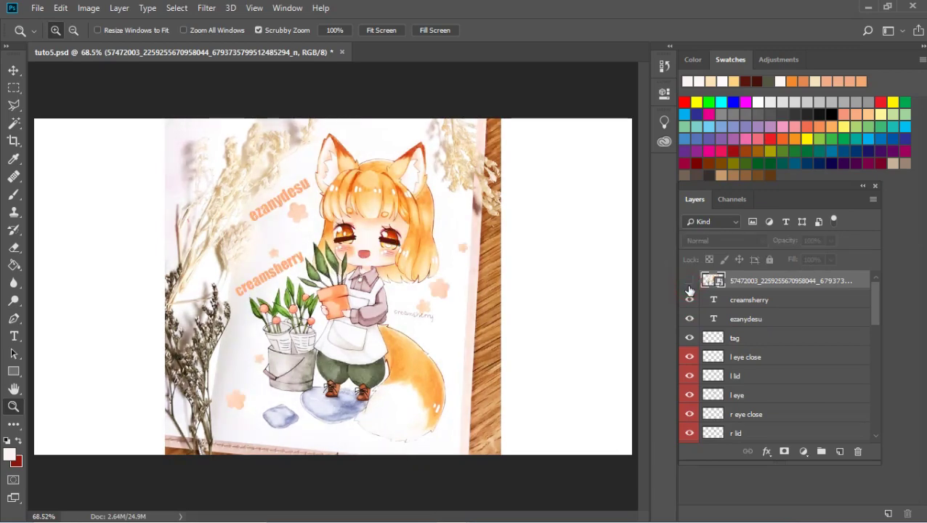